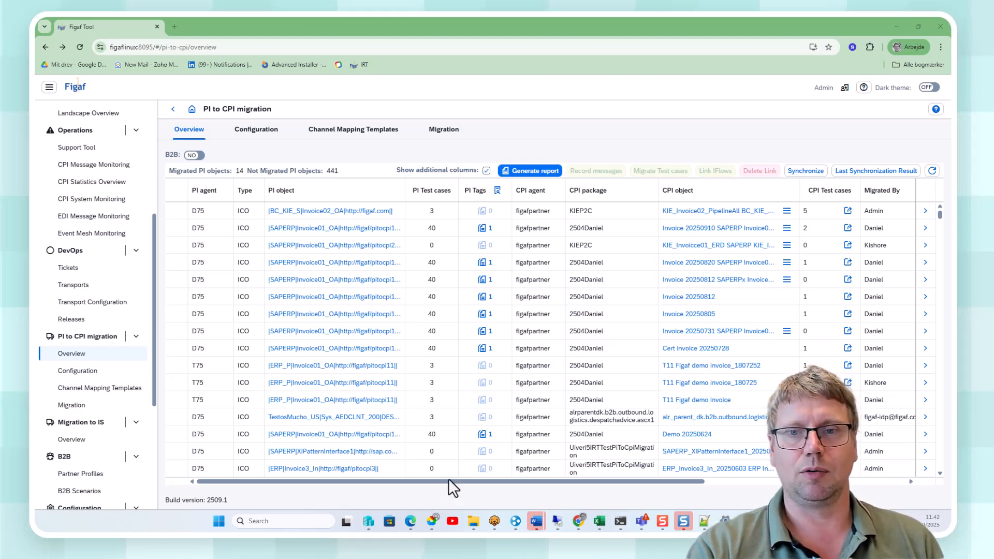
Filter the PI to CPI migration overview by the PI tag Wave1.
scroll(659, 435, down, 10)
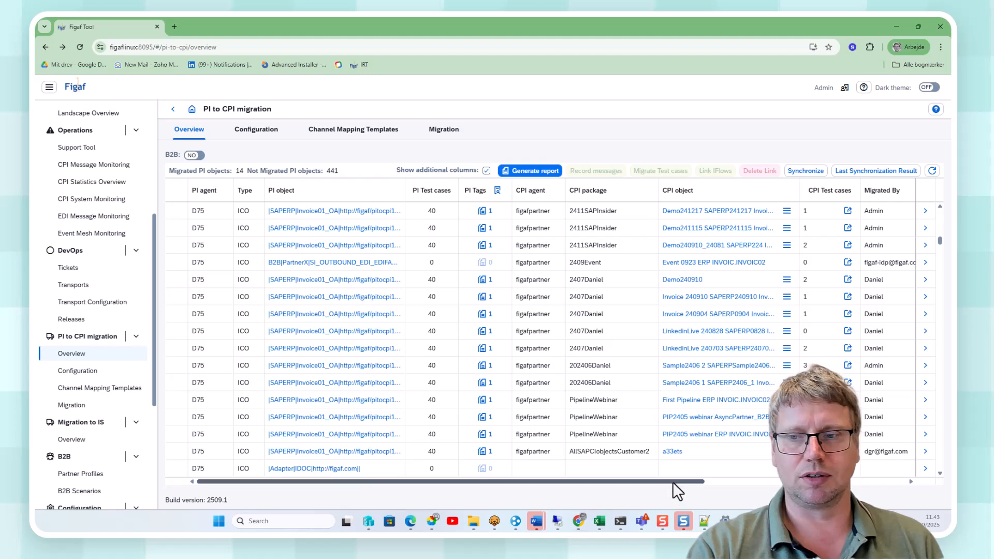
drag(672, 482, 521, 457)
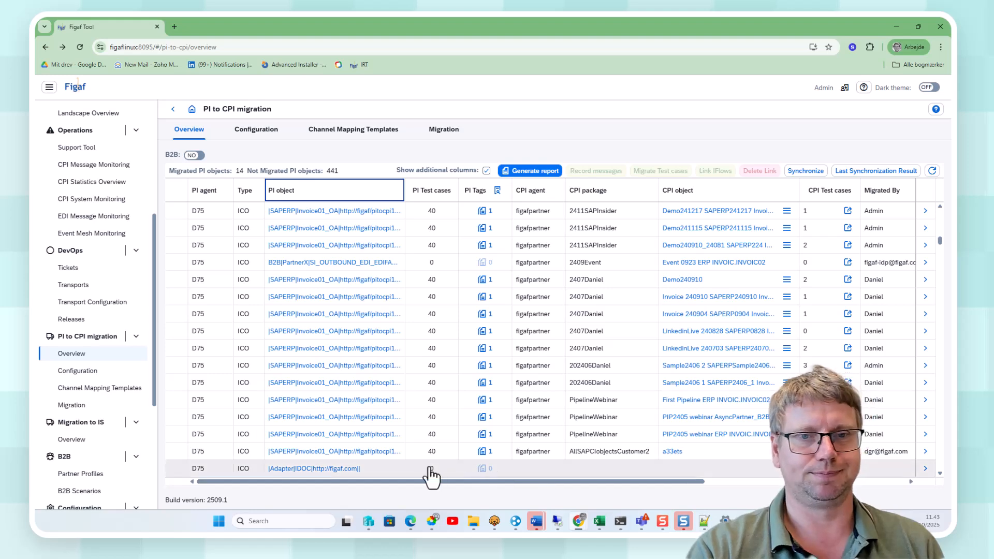
click(497, 191)
scroll(495, 224, down, 10)
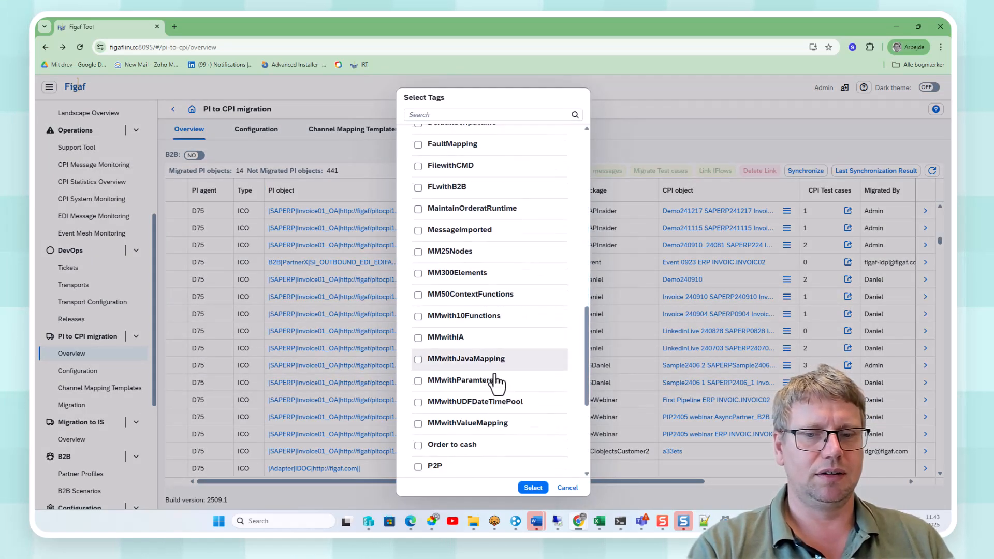
scroll(468, 440, down, 3)
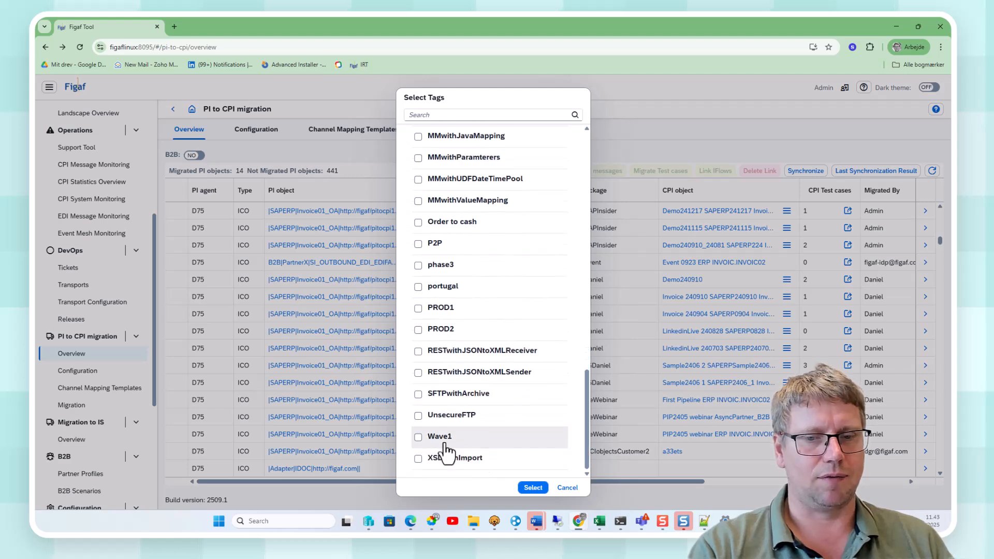
click(443, 436)
click(523, 487)
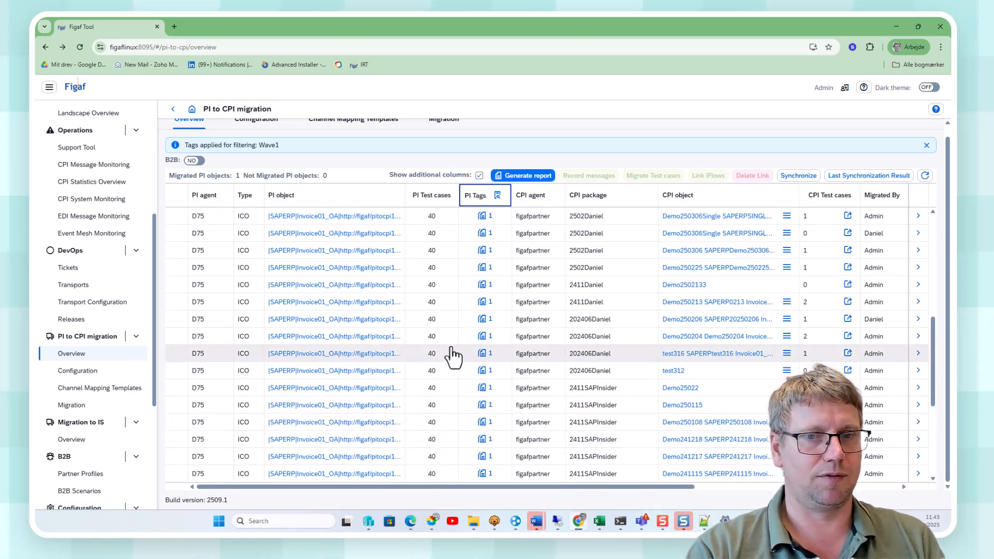
Remove the Wave1 tag filter from the migration overview.
click(498, 196)
scroll(510, 222, down, 10)
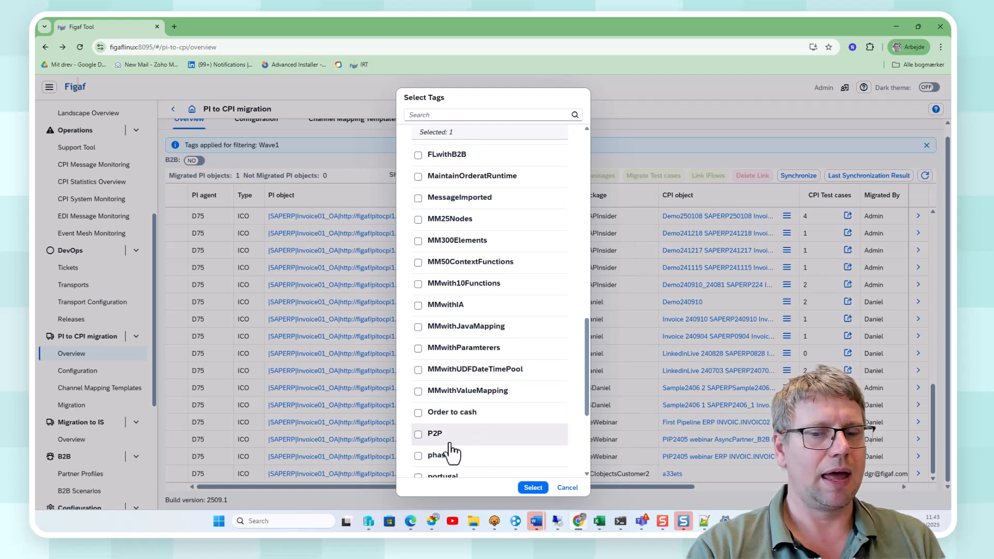
scroll(451, 452, down, 5)
click(533, 488)
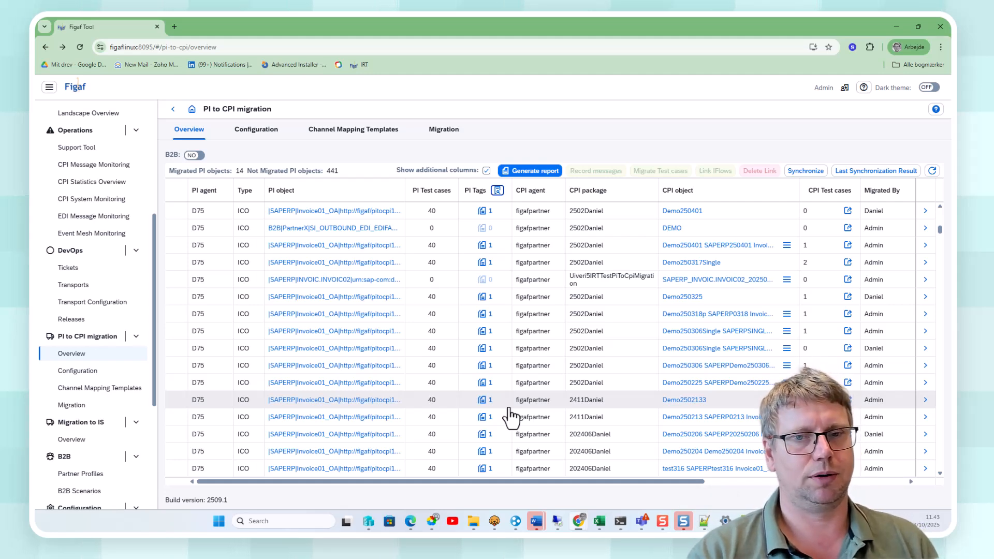
View the B2B operation mappings, return to the non-B2B objects and generate a report with message statistics for the current month.
click(191, 156)
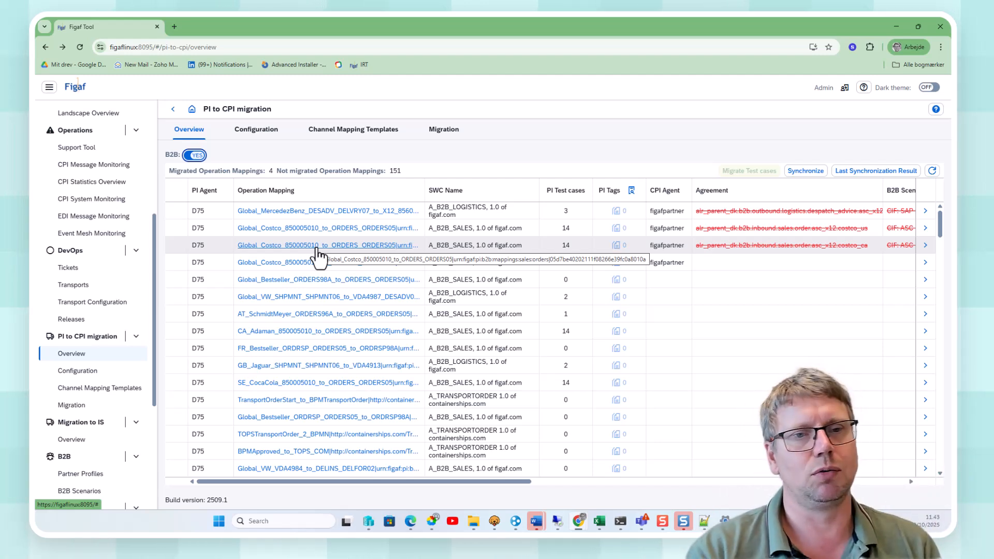
click(192, 156)
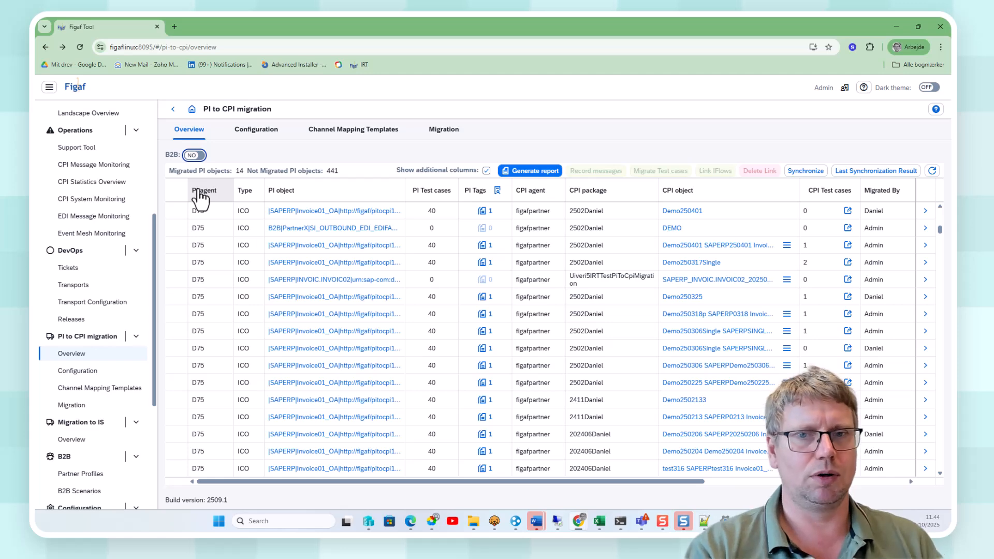
click(530, 172)
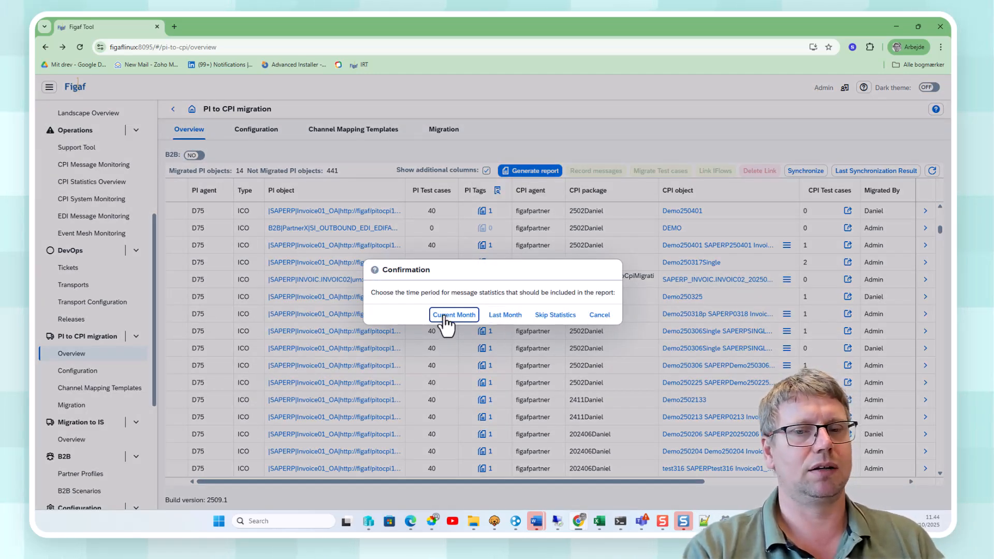
click(445, 317)
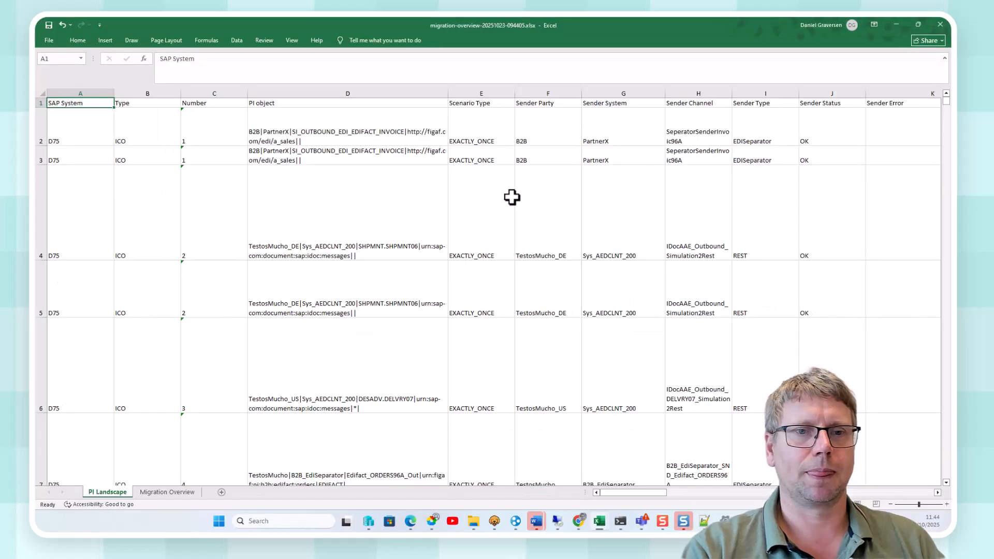
Freeze the top header row of the PI Landscape sheet in the exported migration overview workbook.
click(198, 188)
scroll(249, 316, down, 6)
scroll(254, 317, up, 6)
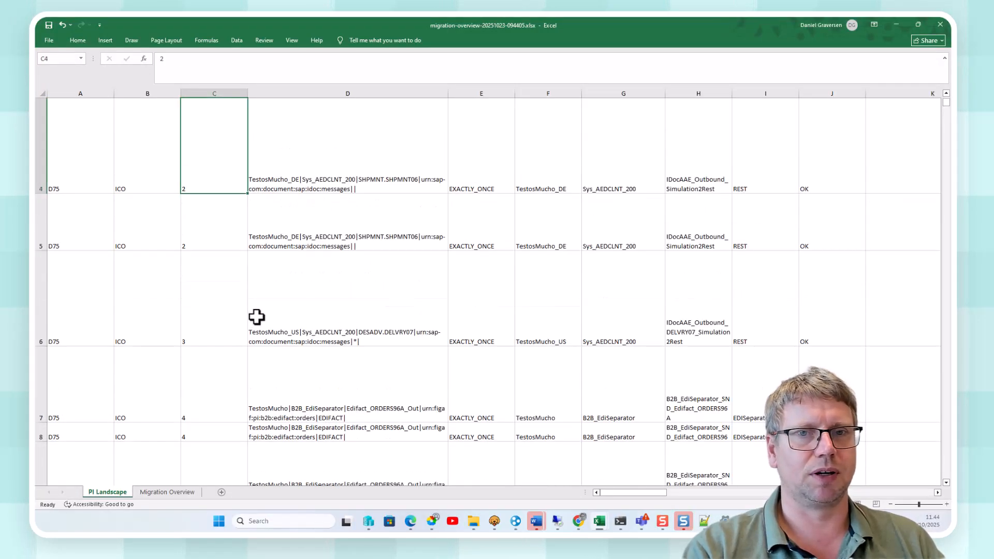
scroll(257, 317, up, 1)
click(331, 103)
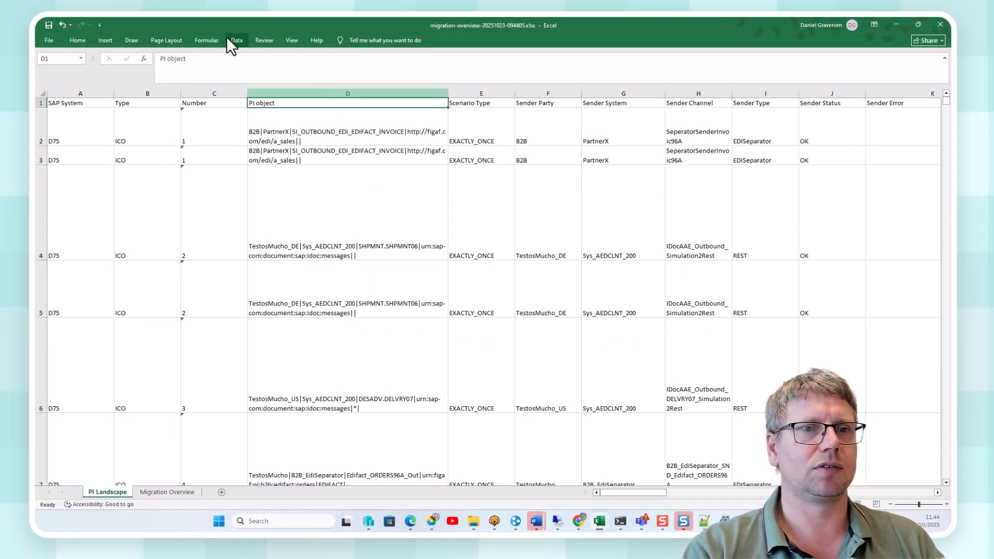
click(203, 42)
click(265, 43)
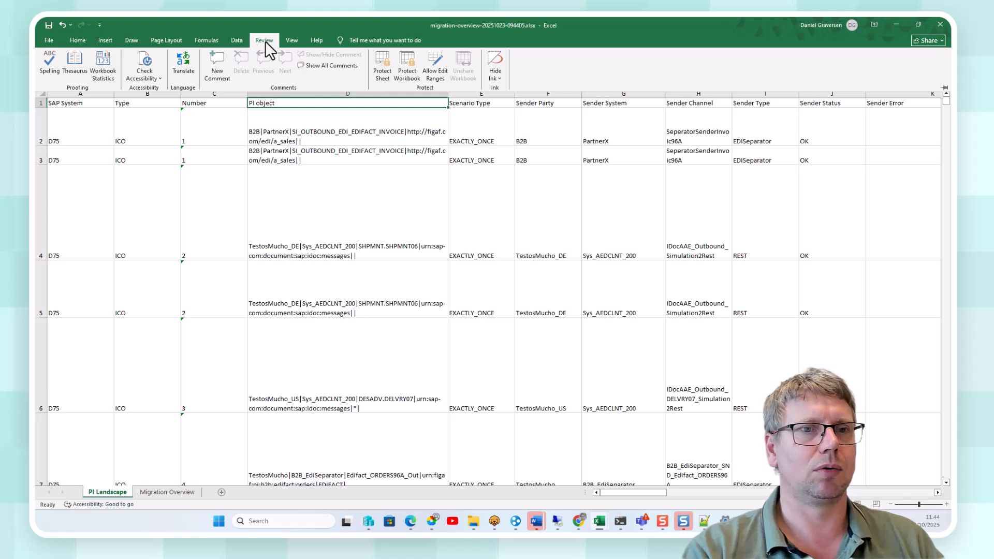
click(237, 40)
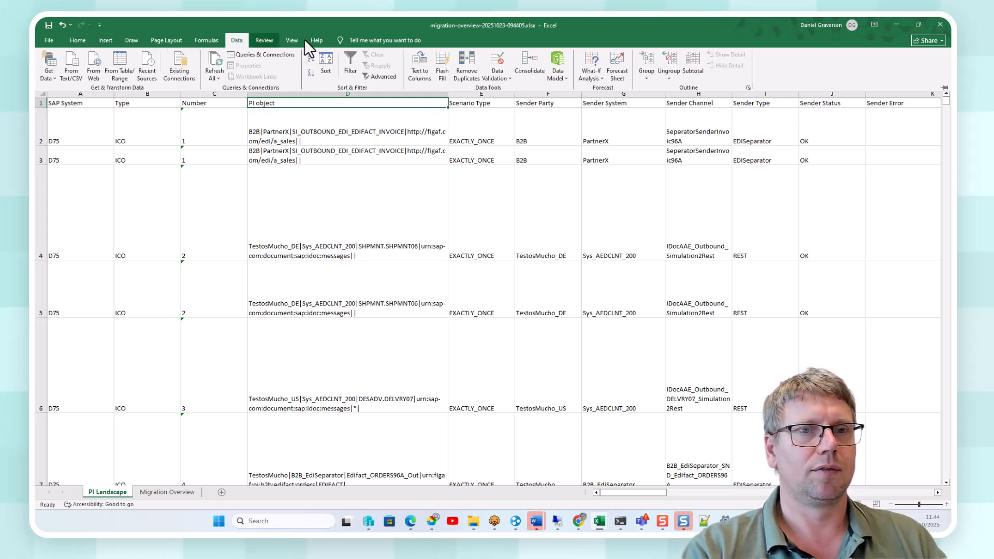
click(293, 41)
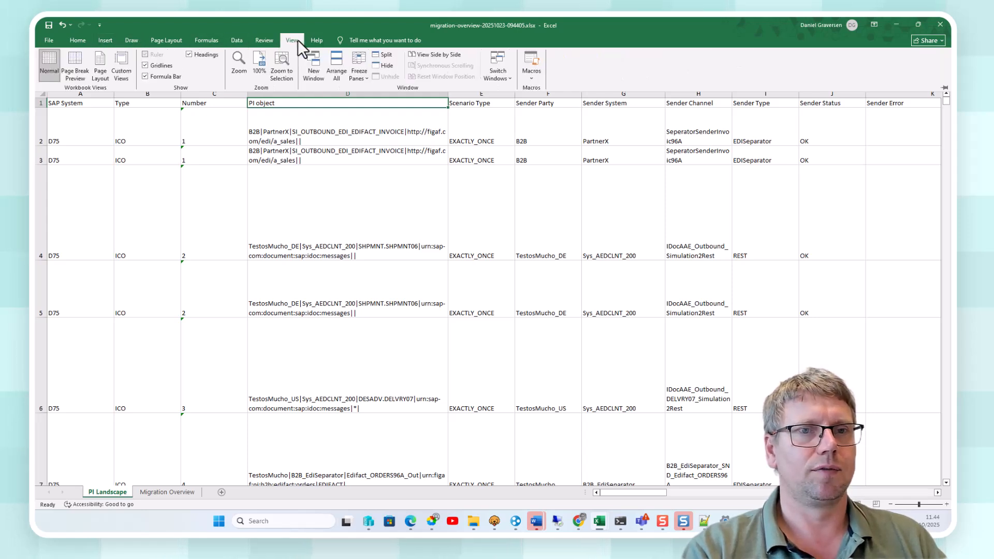
click(359, 70)
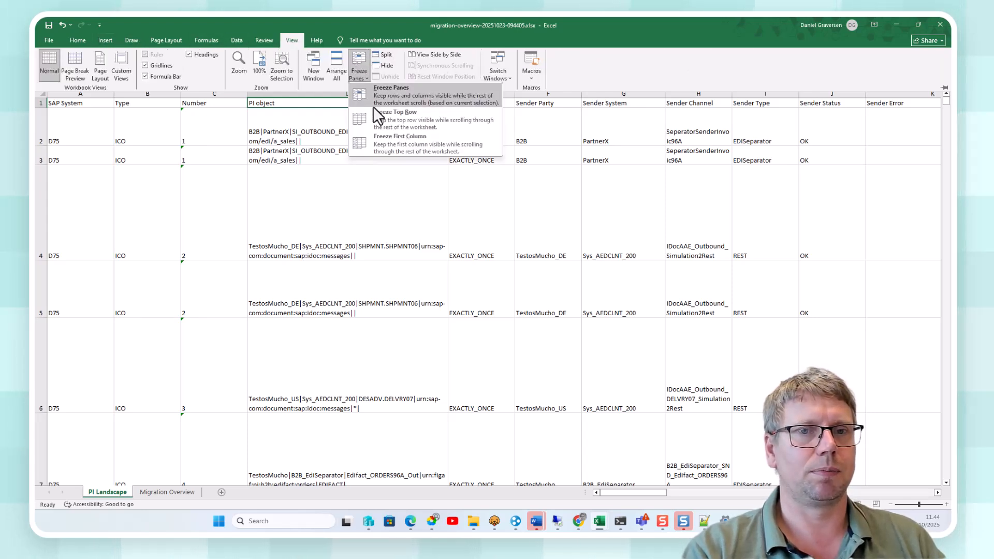
click(425, 122)
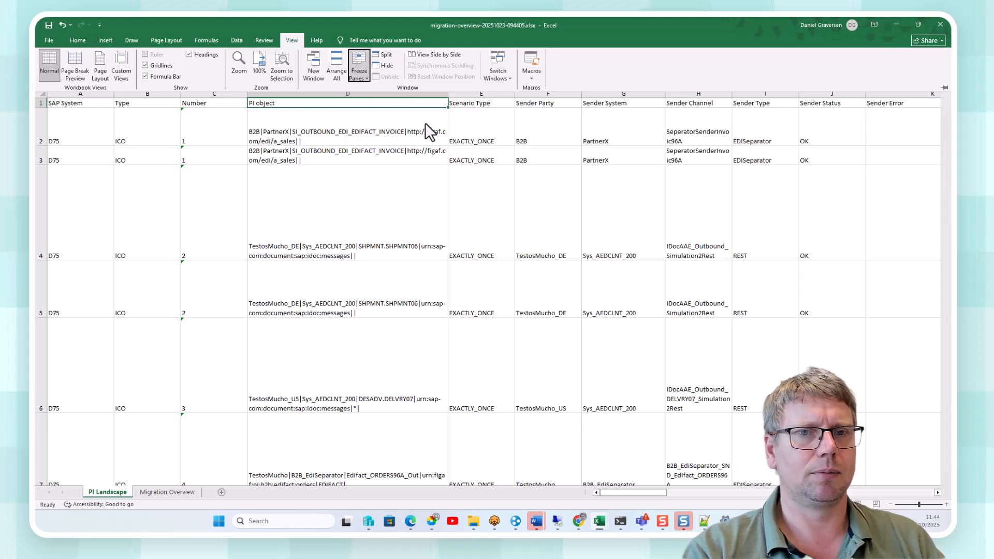
Turn on column filters for the header row of the PI Landscape sheet.
click(236, 40)
click(343, 61)
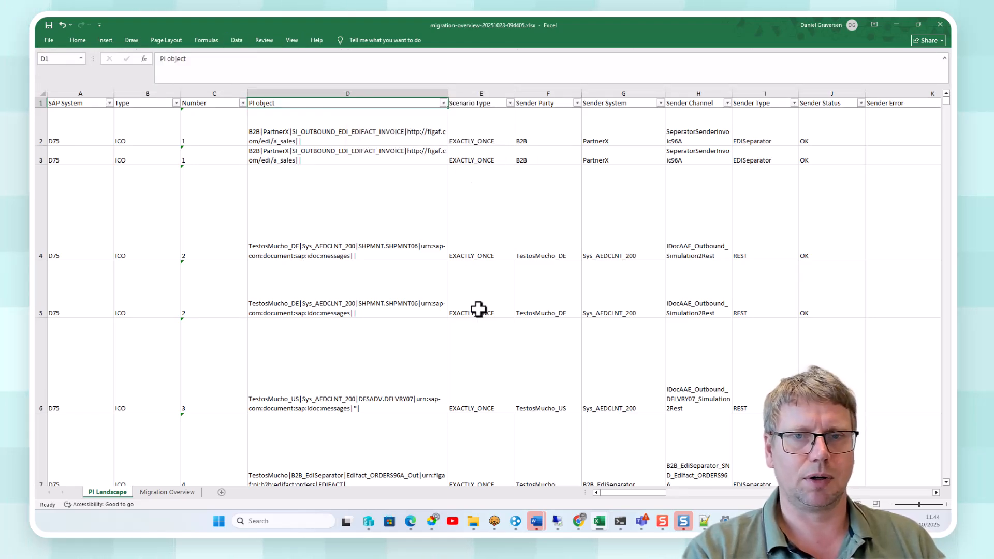
drag(633, 271, 698, 264)
click(698, 265)
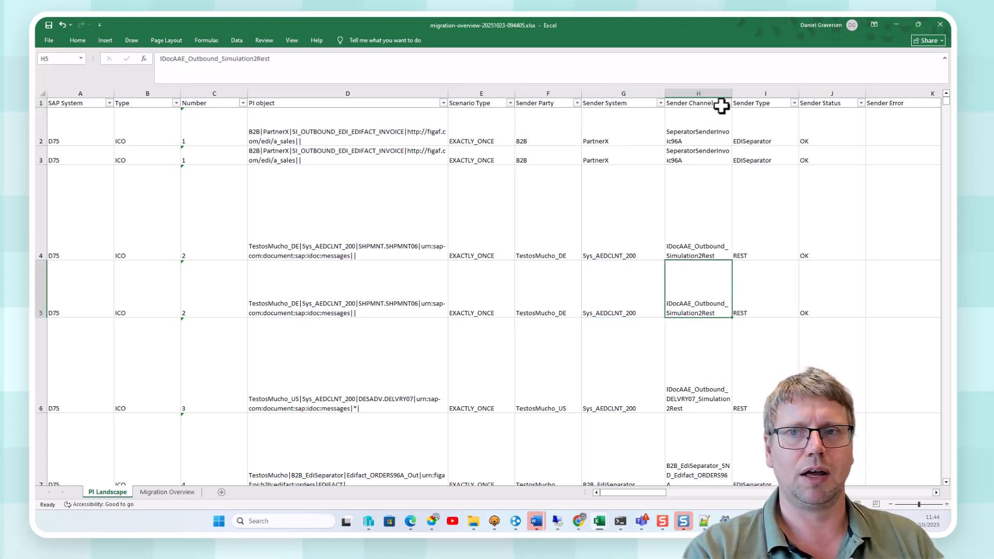
Filter the Sender Type column to show only IDoc_AAE.
click(794, 103)
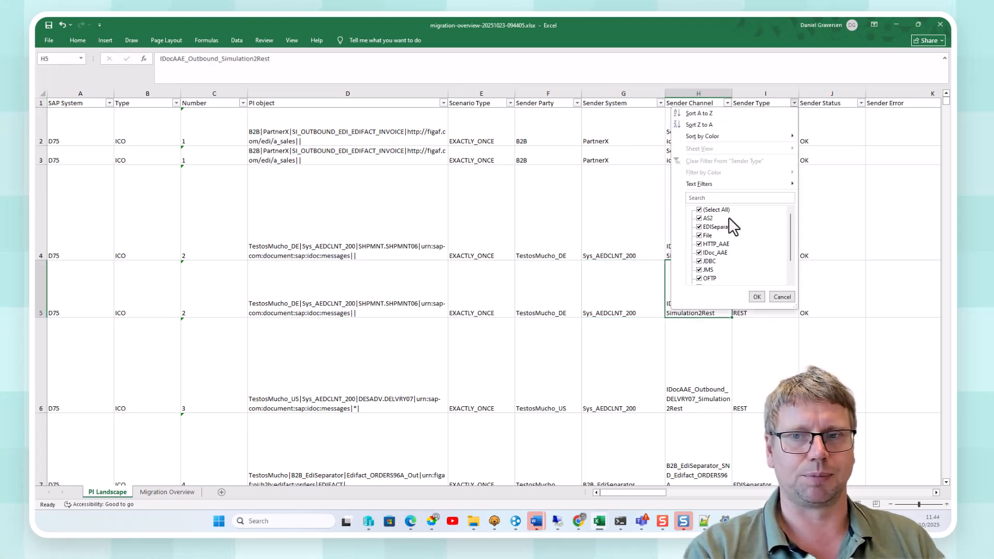
click(699, 210)
click(699, 252)
click(756, 296)
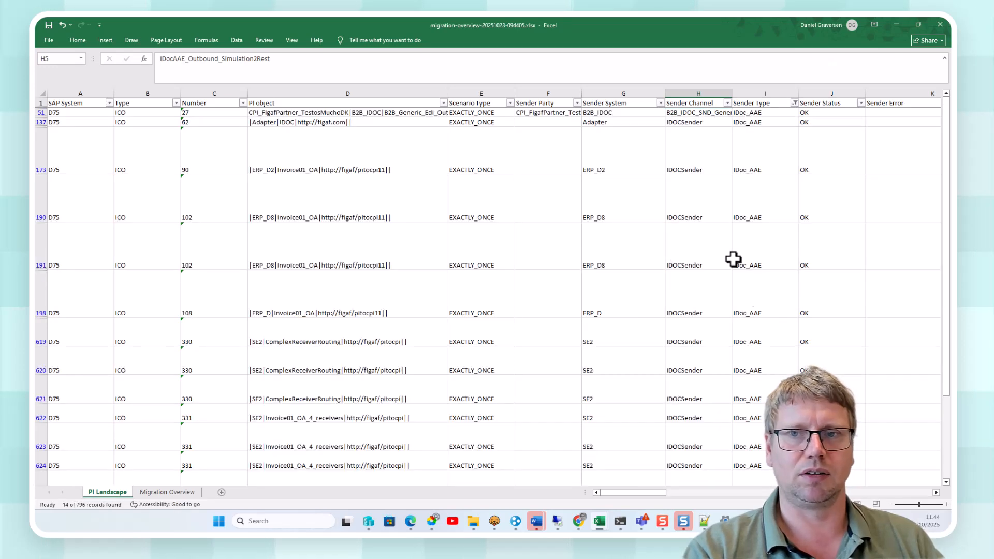
Check the Sender Channel filter options without applying them, and reset the Sender Type filter to show all rows.
click(728, 103)
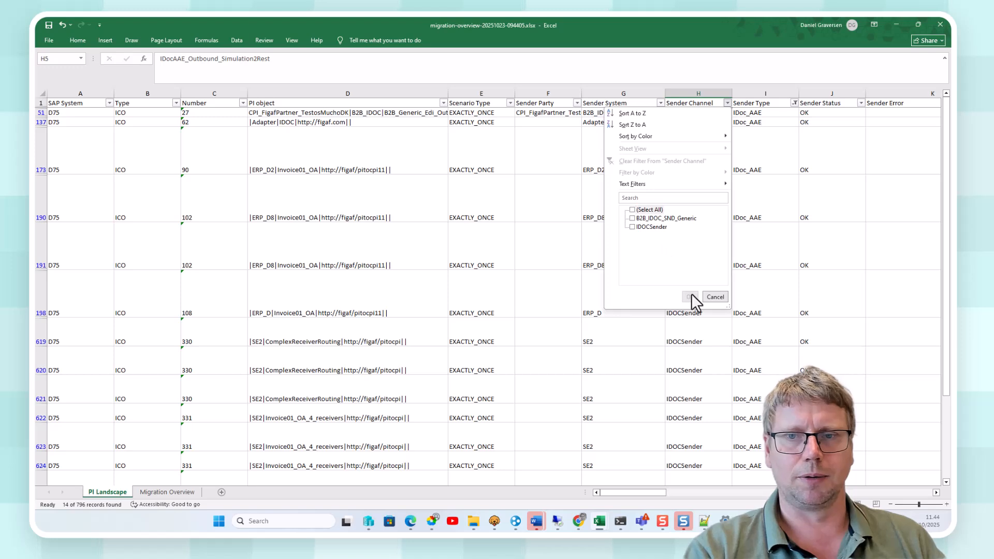
click(644, 209)
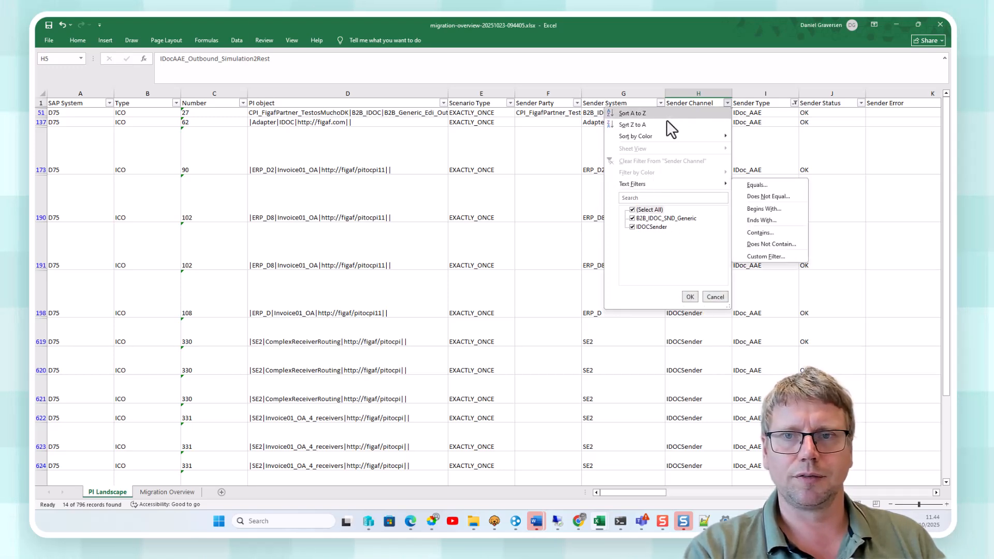
click(781, 120)
click(794, 103)
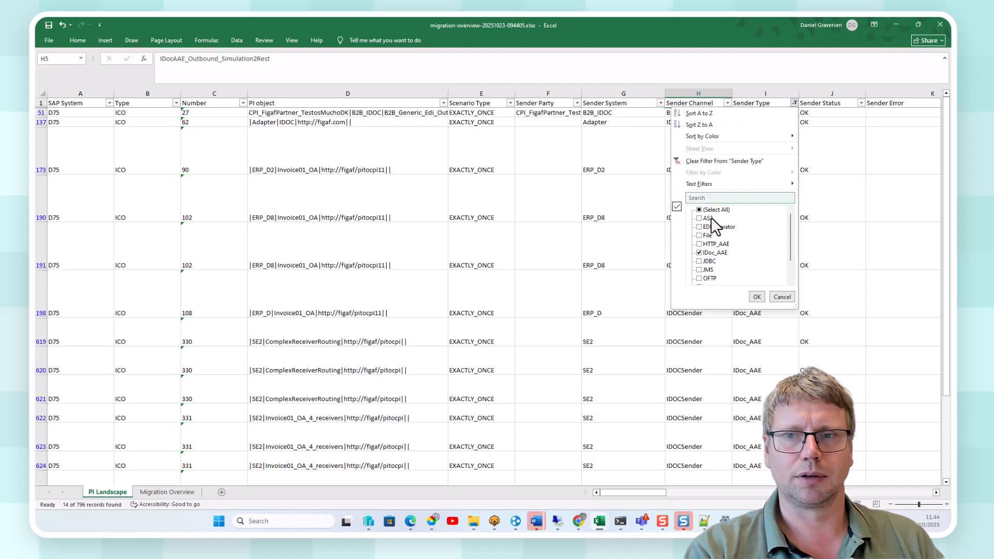
click(755, 296)
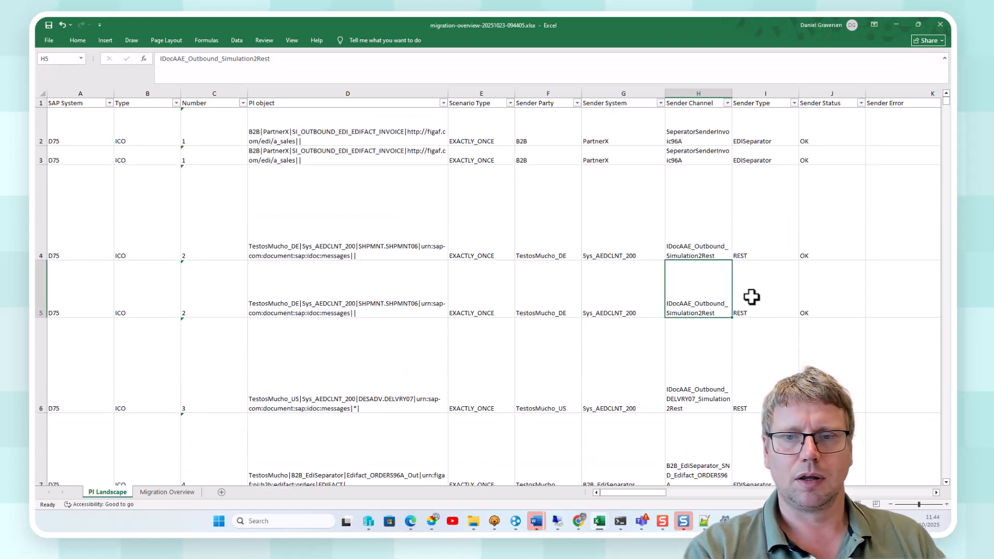
Examine the Sender Status column down to row 15 for channels that are not OK.
click(460, 293)
key(Right)
key(Right)
key(Right)
key(Right)
key(Right)
key(Right)
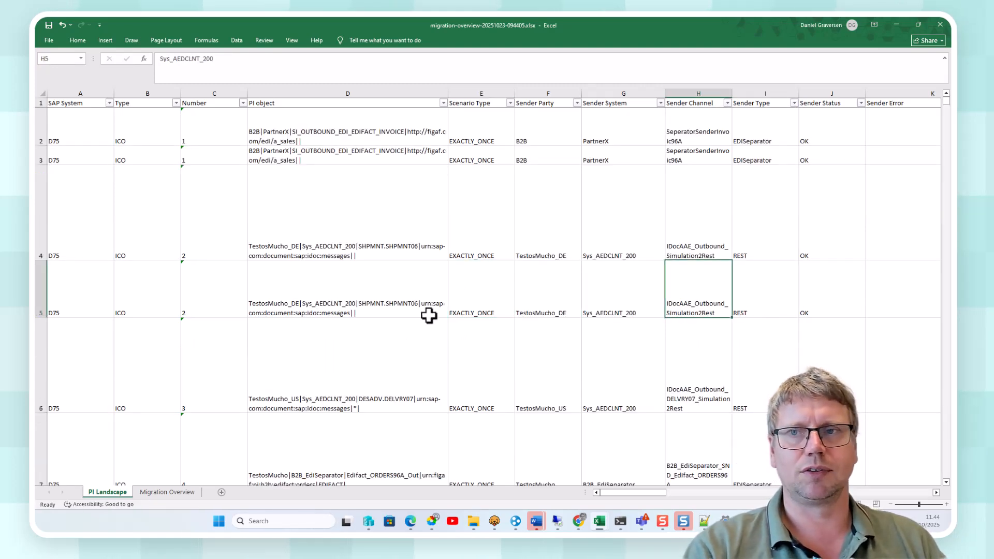
key(Left)
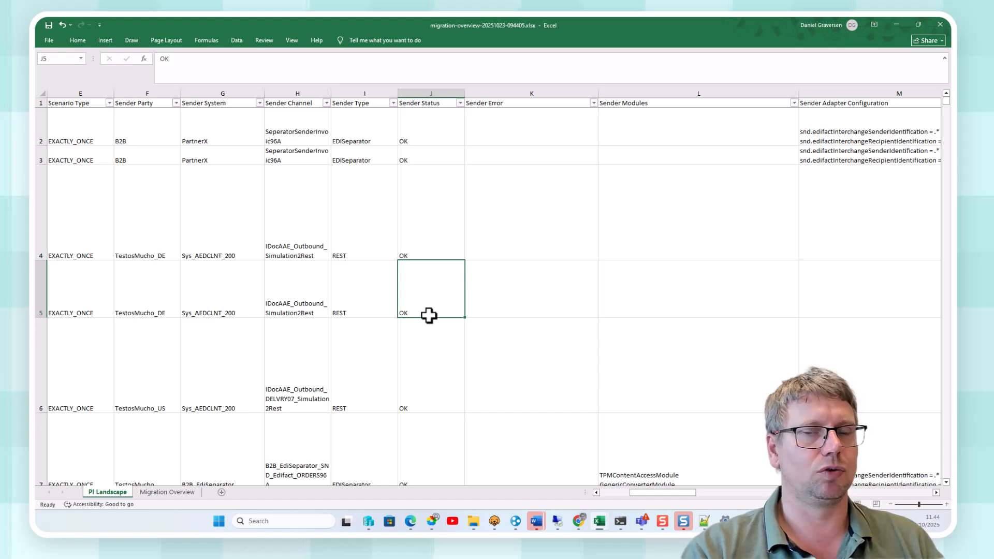
key(Down)
key(Down)
key(Down)
key(Down)
key(Down)
key(Down)
key(Down)
key(Down)
key(Down)
key(Down)
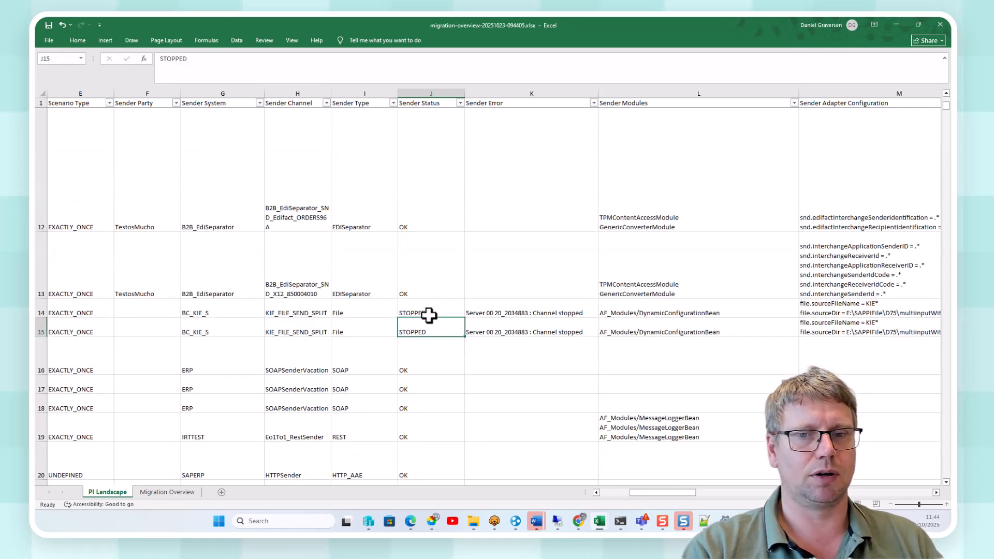
Review the sender error, modules, adapter configuration and protocol columns for the scenario in row 15.
key(Right)
key(Right)
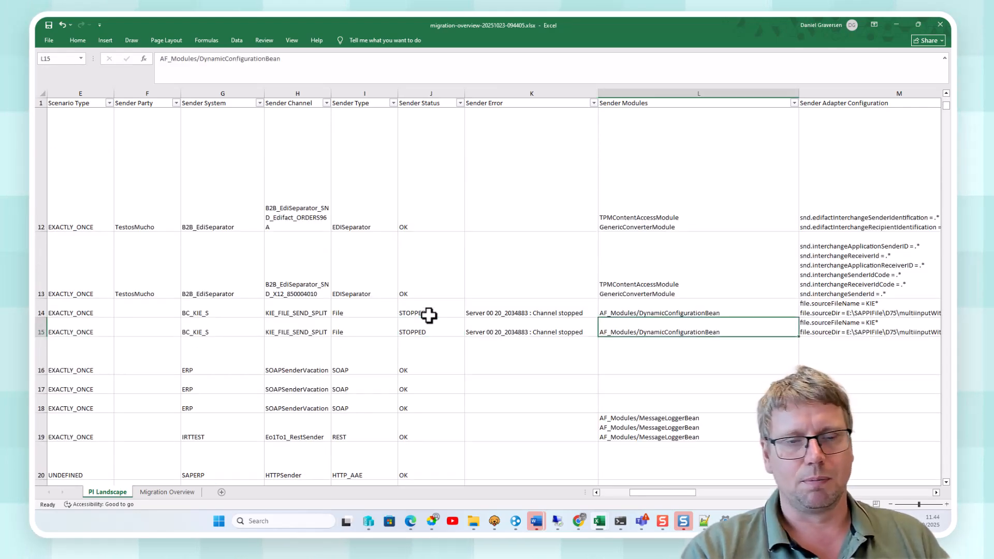
key(Right)
key(Right)
key(Left)
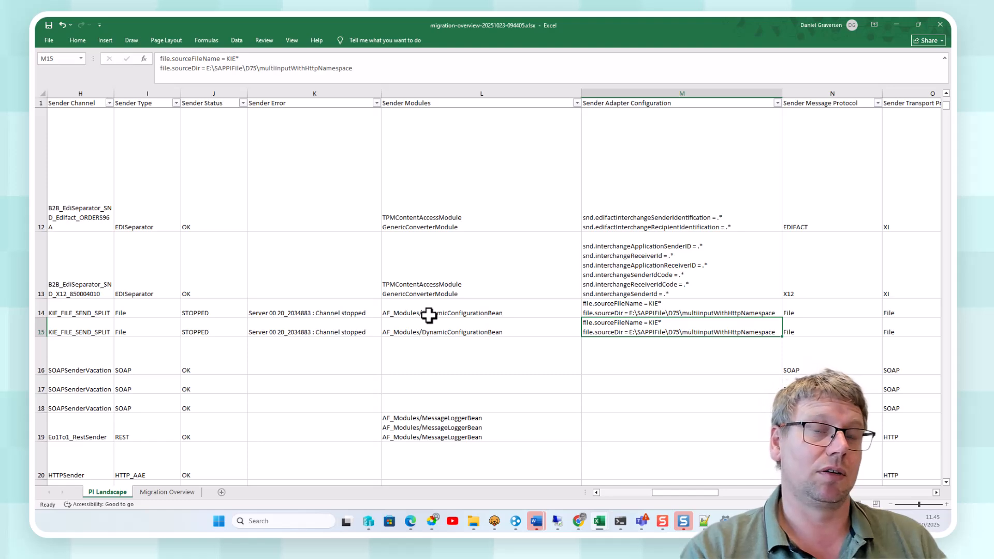
key(Right)
key(Right)
key(Right)
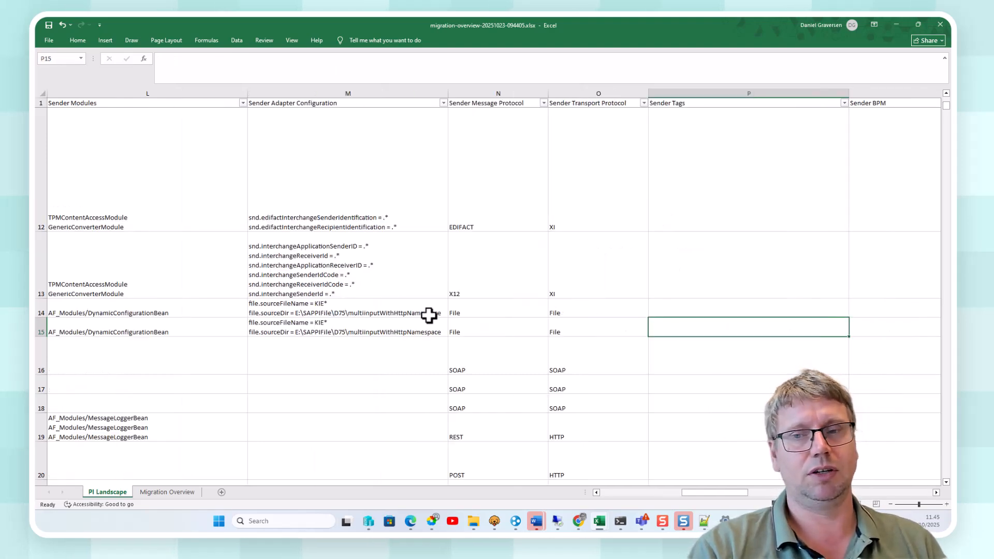
Look down the Sender Tags column for rows that carry a tag.
key(Left)
key(Right)
key(Left)
key(Right)
key(Right)
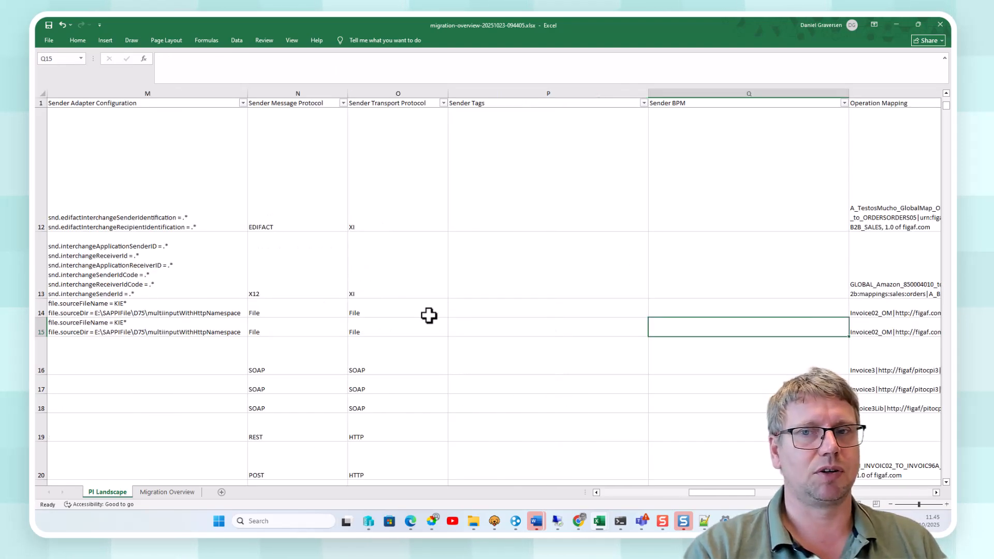
key(Left)
key(Page_Down)
key(Page_Down)
key(Page_Down)
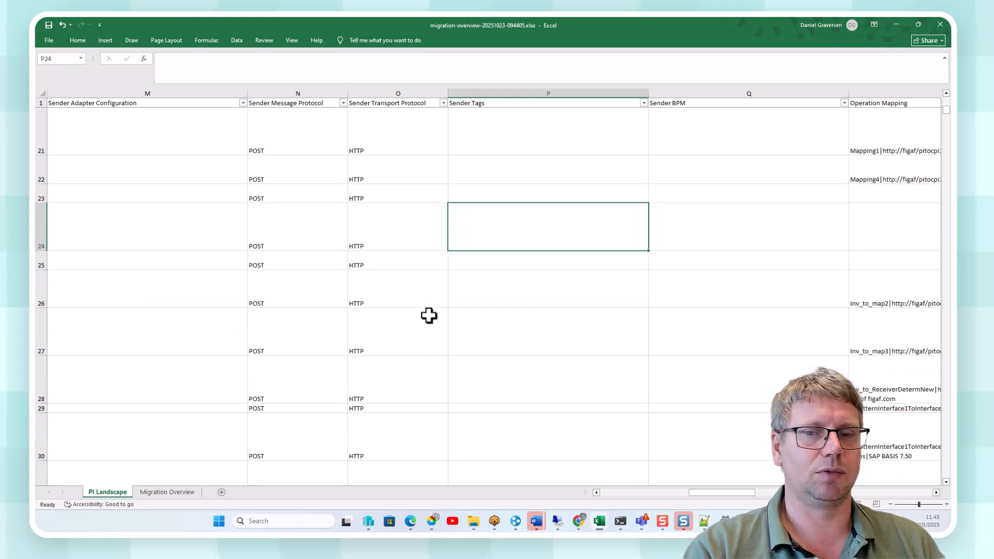
key(Down)
key(Down)
key(Down)
key(Down)
key(Down)
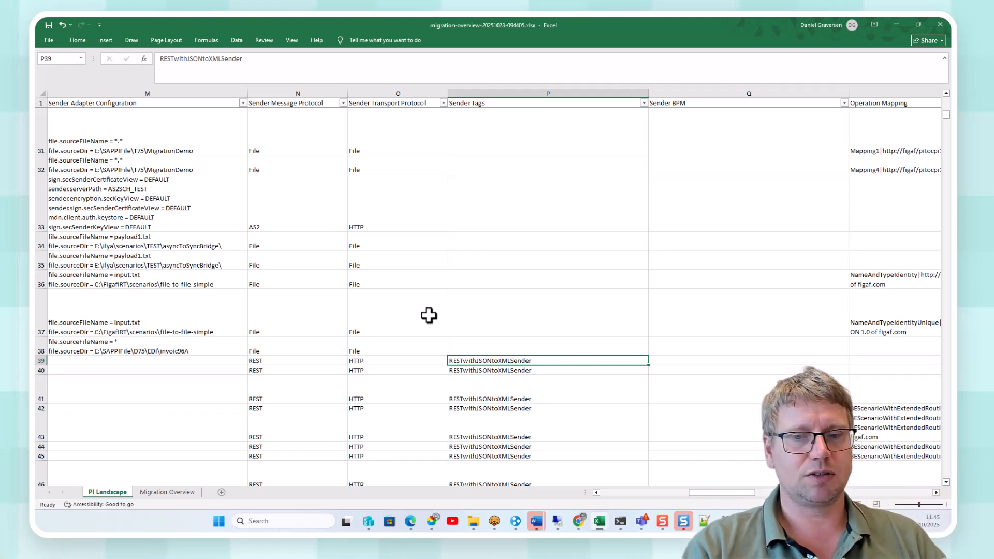
Look across the Operation Mapping, Operation Mapping Content and Function Libraries columns around rows 37 to 39.
key(Right)
key(Right)
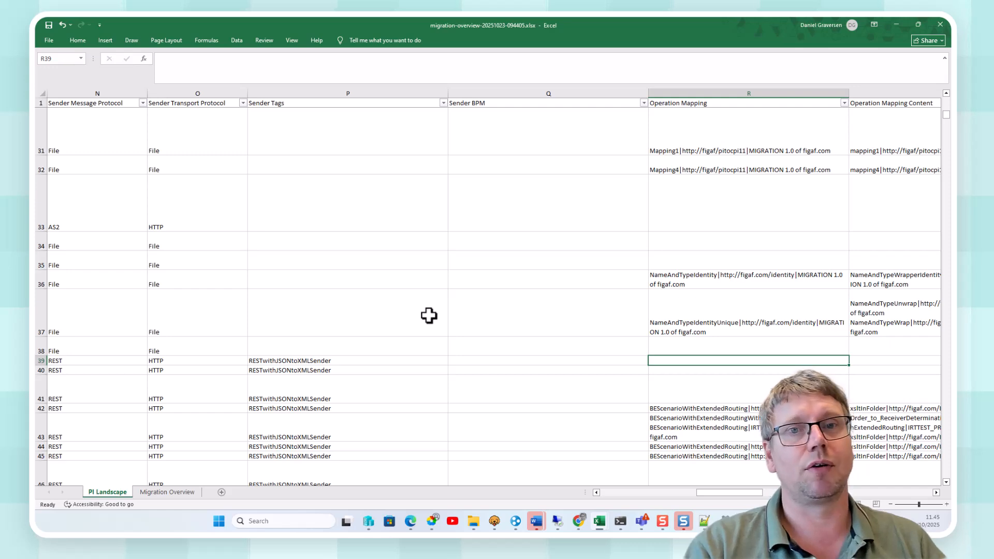
key(Right)
key(Right)
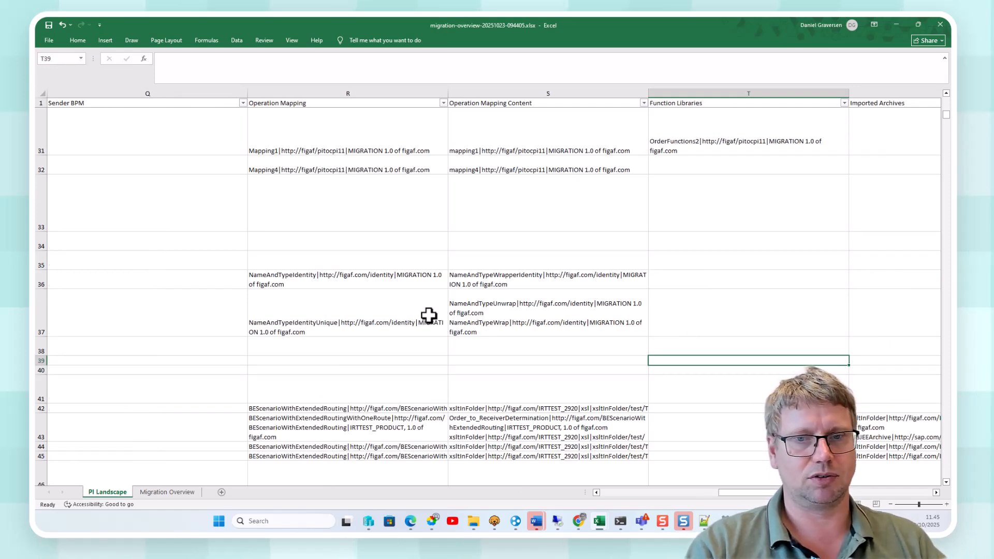
key(Up)
key(Left)
key(Up)
key(Left)
key(Right)
key(Right)
key(Right)
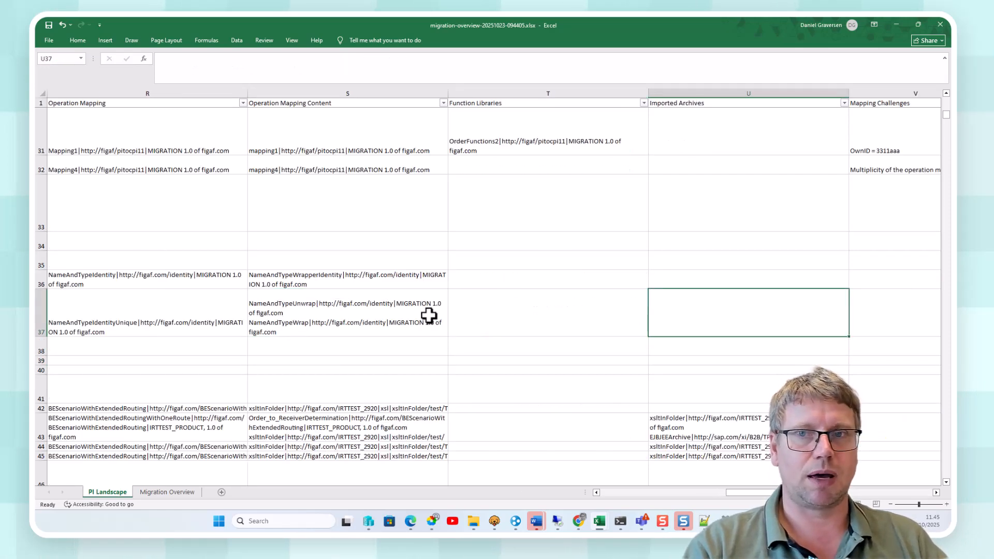
Review the Imported Archives and Mapping Challenges columns down to row 42.
key(Left)
key(Down)
key(Right)
key(Down)
key(Down)
key(Down)
key(Right)
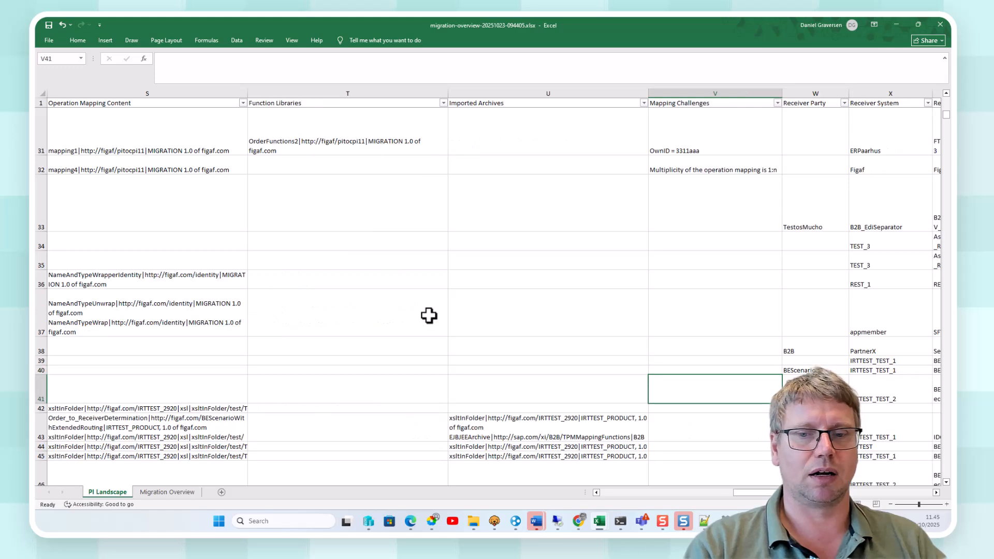
key(Down)
Review the receiver columns from Receiver Party through Receiver Modules around row 42.
key(Right)
key(Right)
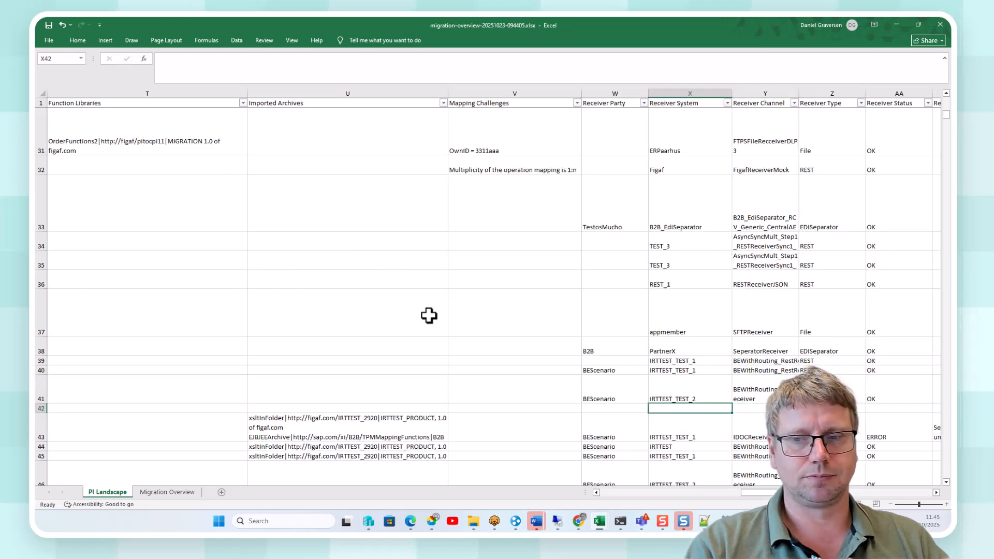
key(Right)
key(Right)
key(Right)
key(Right)
key(Right)
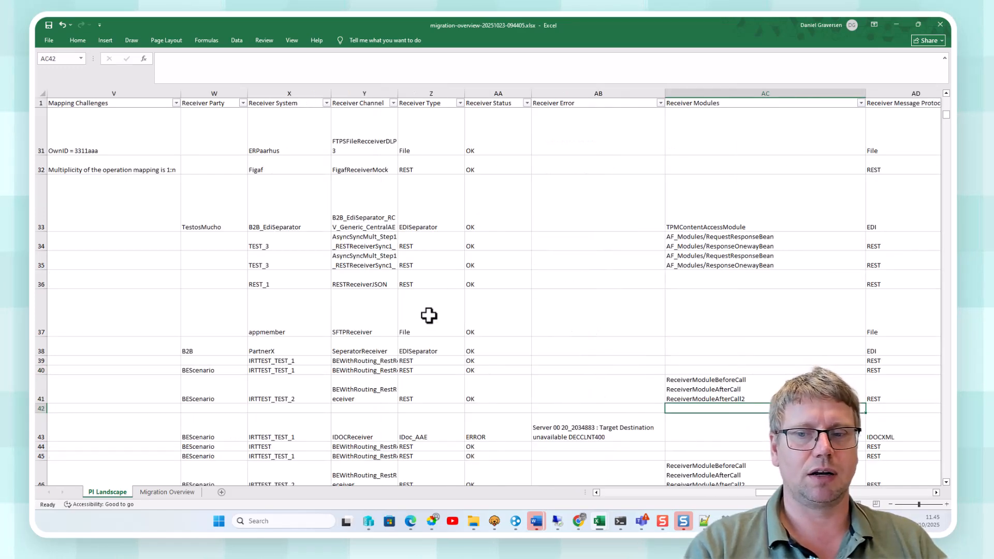
Look across the receiver protocol, adapter configuration, tags and BPM columns around row 42.
key(Right)
key(Right)
key(Right)
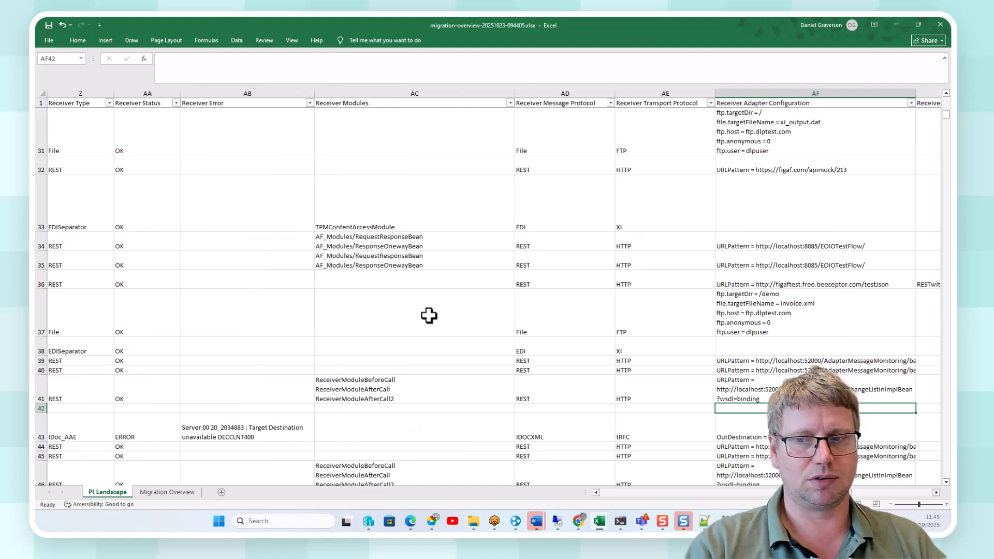
key(Right)
key(Right)
key(Right)
Check the PI Test cases, Migrated and message status columns, ending at the System Error cell of row 38.
key(Up)
key(Right)
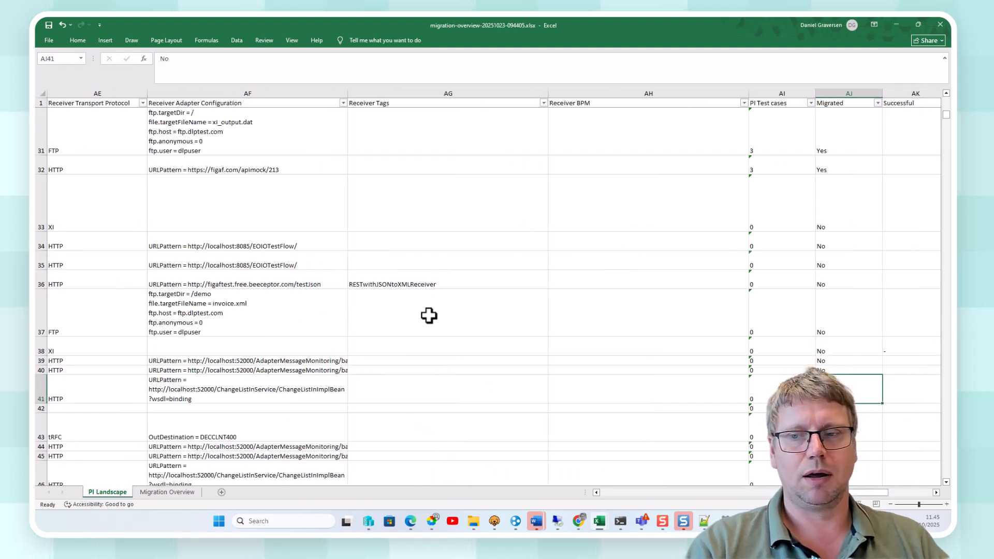
key(Right)
key(Right)
key(Up)
key(Up)
key(Up)
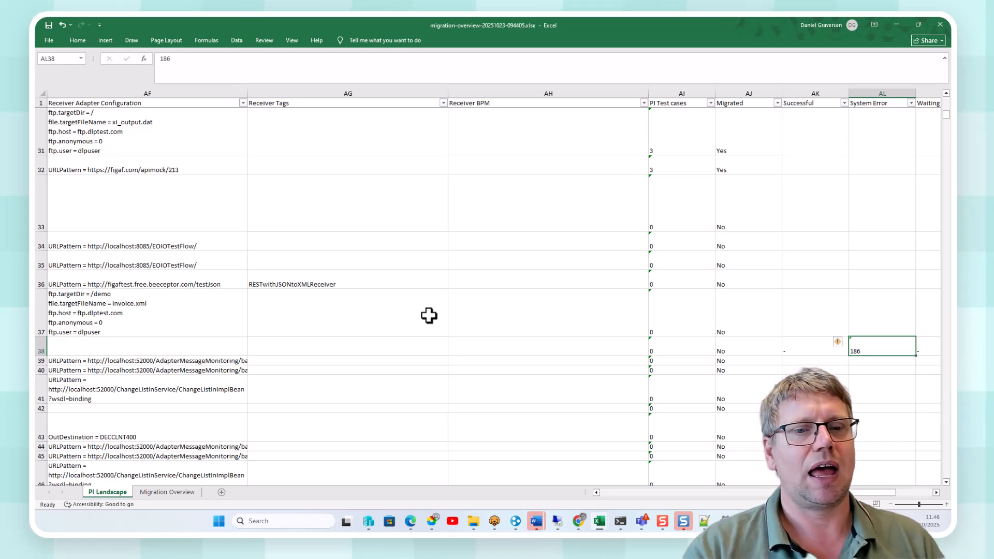
Go back to the Receiver Tags column and check it from row 38 up to row 35.
key(Left)
key(Left)
key(Left)
key(Left)
key(Left)
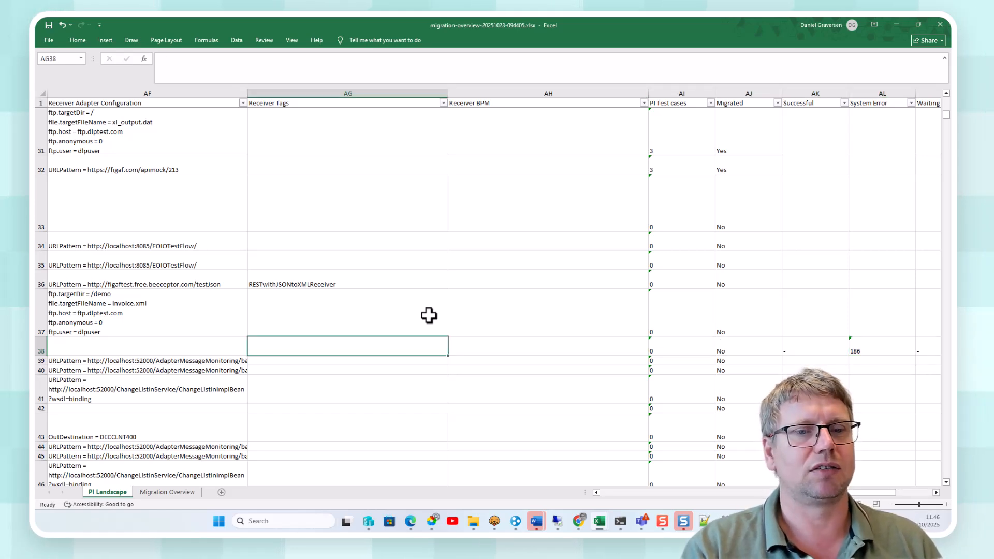
key(Up)
key(Up)
key(Up)
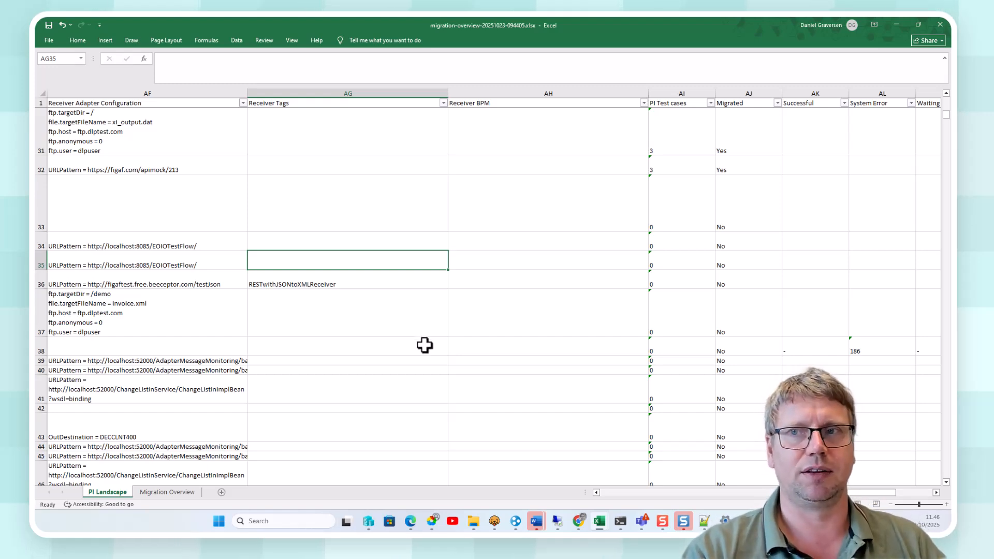
Switch to the Figaf Tool and open the list of tagging rules.
click(901, 22)
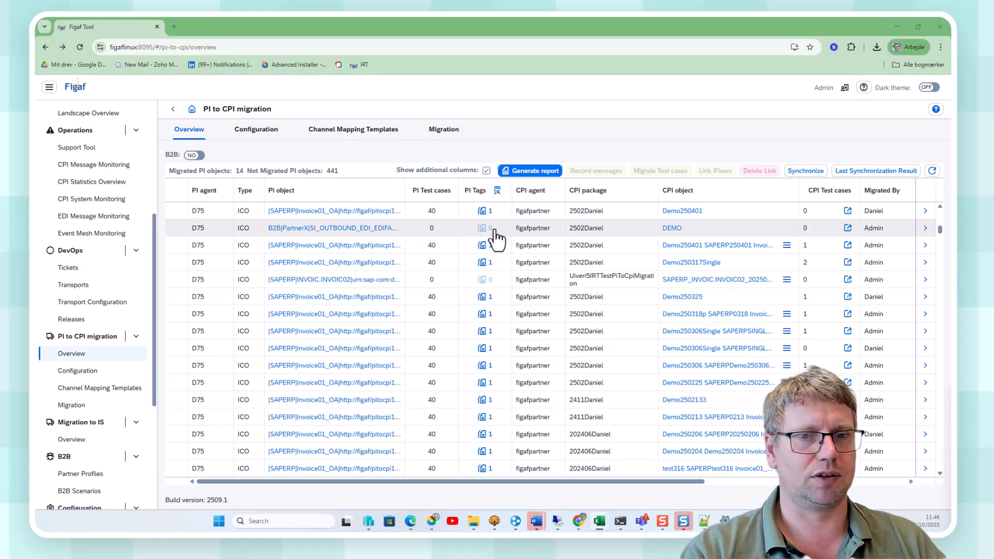
scroll(97, 293, up, 3)
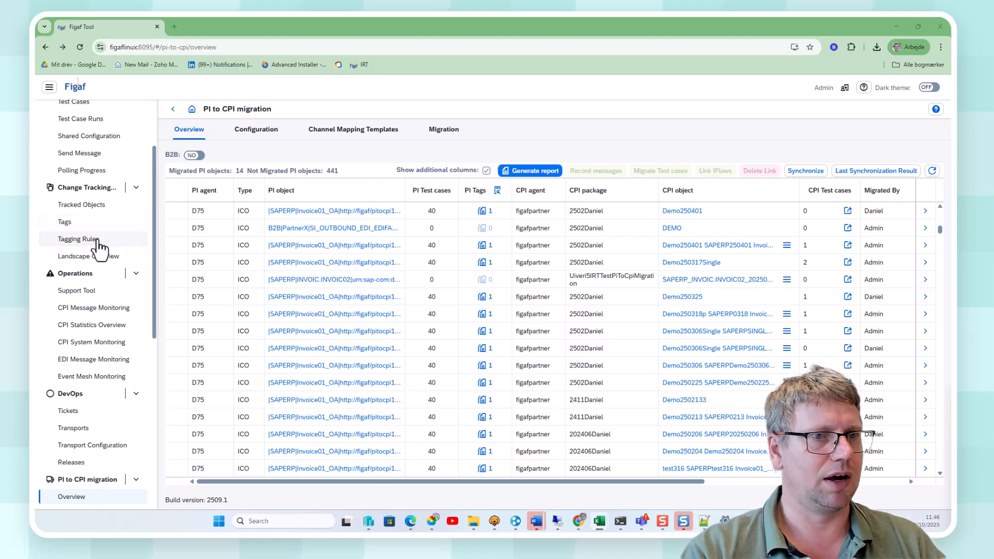
click(127, 240)
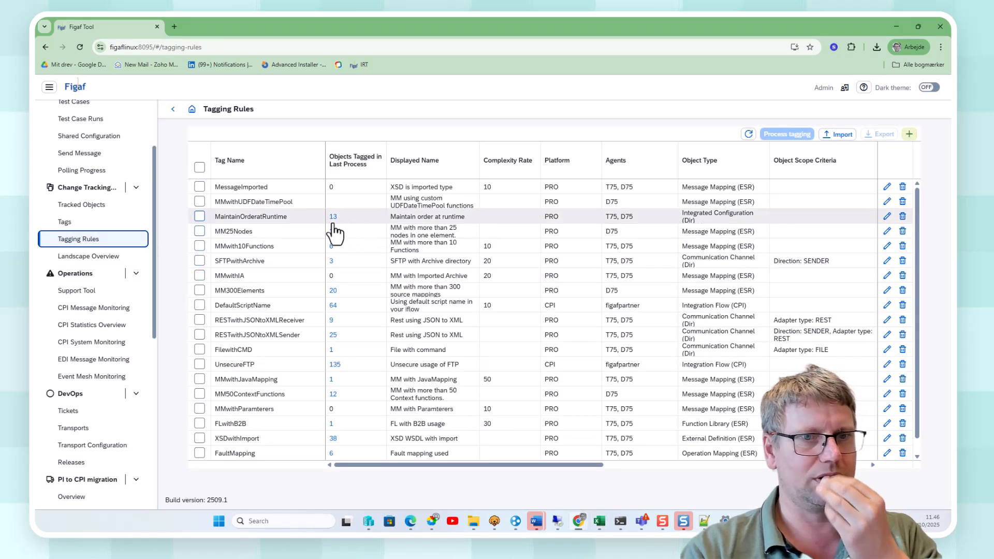
Test the MM25Nodes tagging rule's XPath condition against the ASC810_005010_to_INVOIC_INVOIC02 mapping on D75, and close the rule without saving.
click(886, 232)
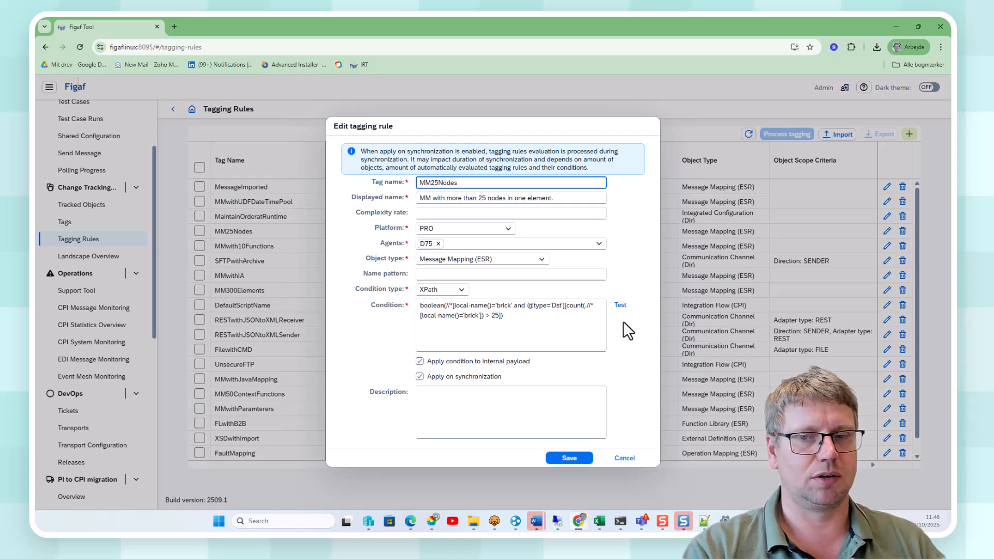
click(620, 305)
click(721, 154)
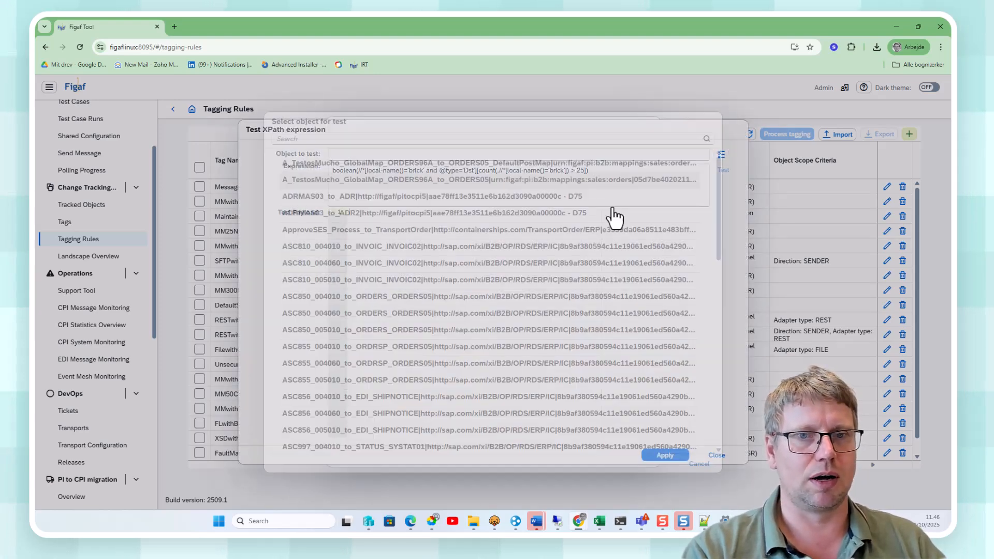
double_click(460, 289)
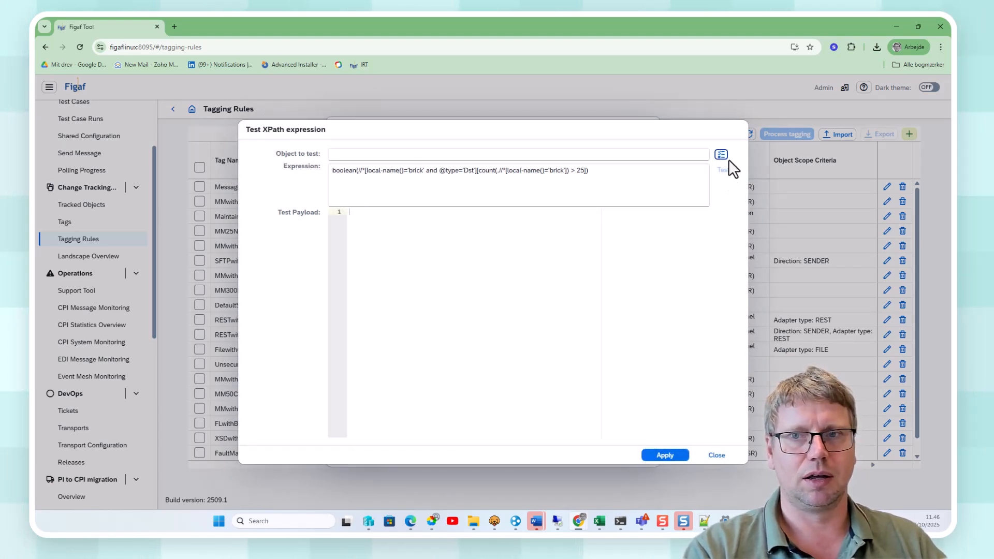
click(722, 156)
double_click(459, 274)
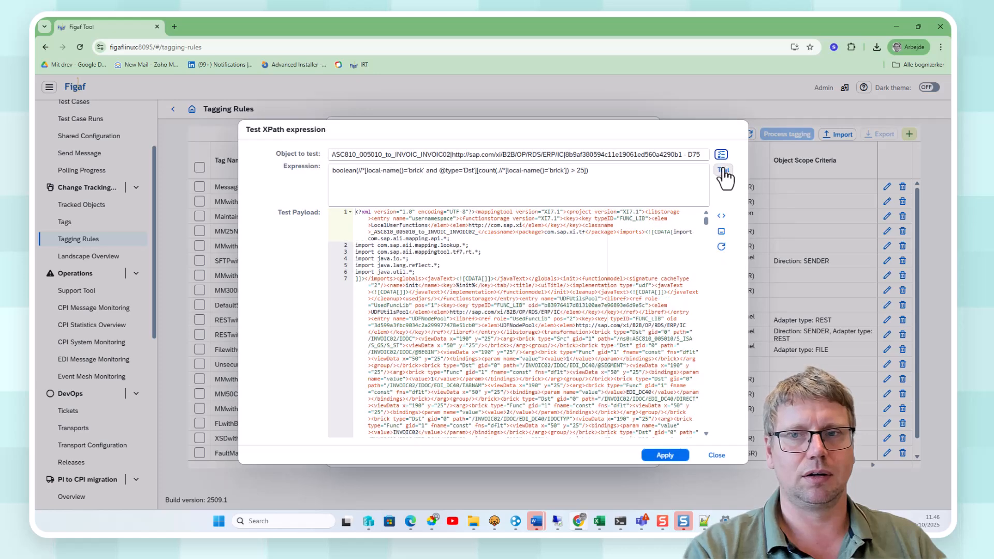
click(723, 170)
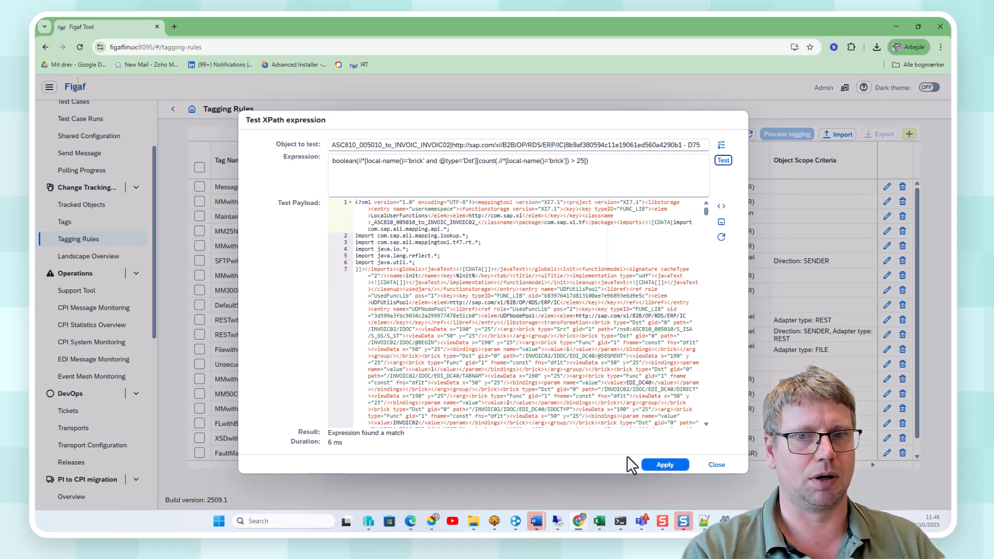
click(716, 466)
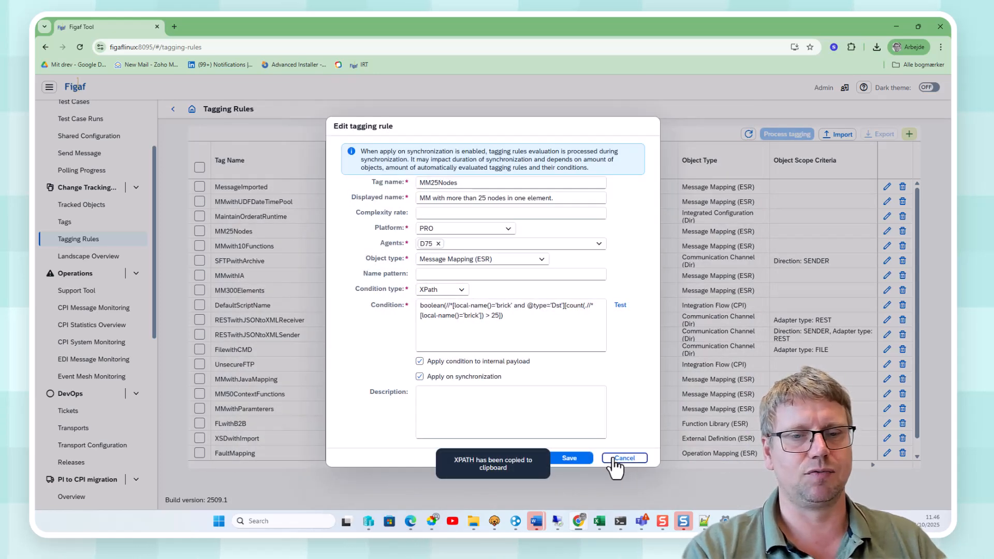
click(625, 459)
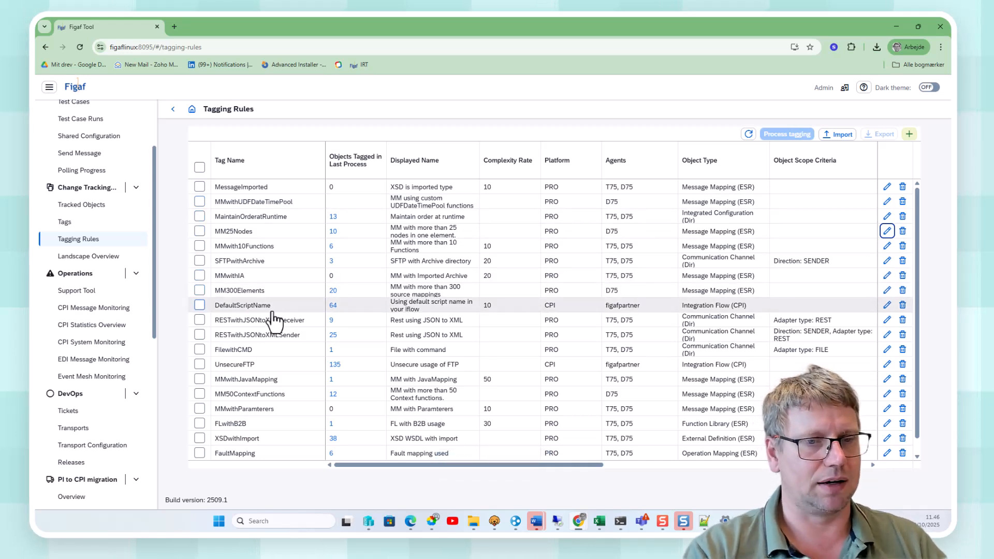
Look through the remaining tagging rules and return to the PI to CPI migration overview.
scroll(264, 323, down, 1)
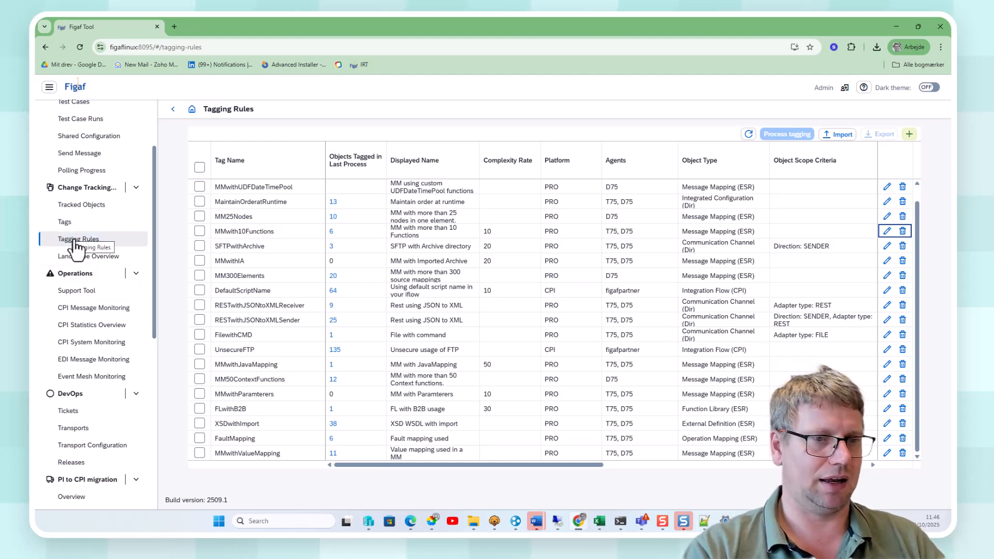
scroll(111, 430, down, 2)
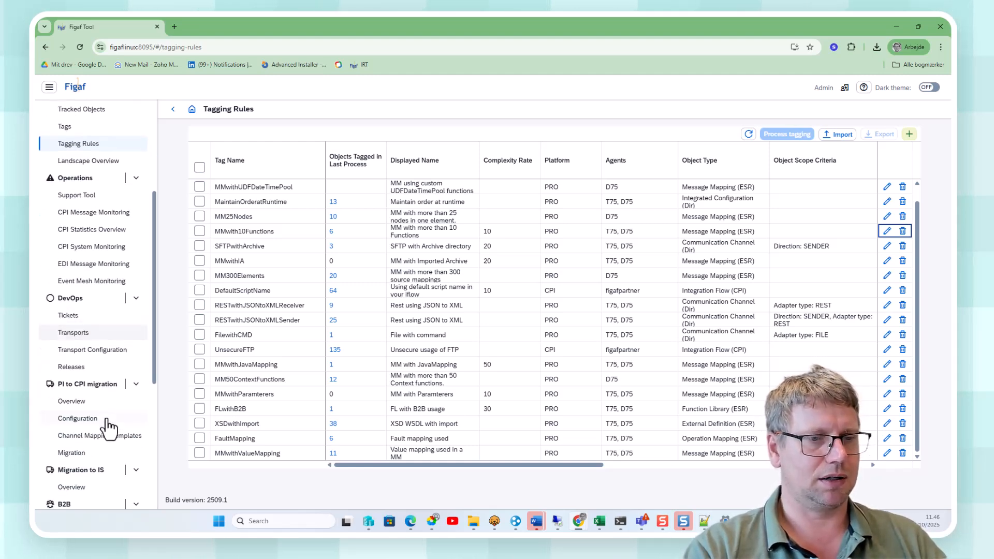
click(101, 401)
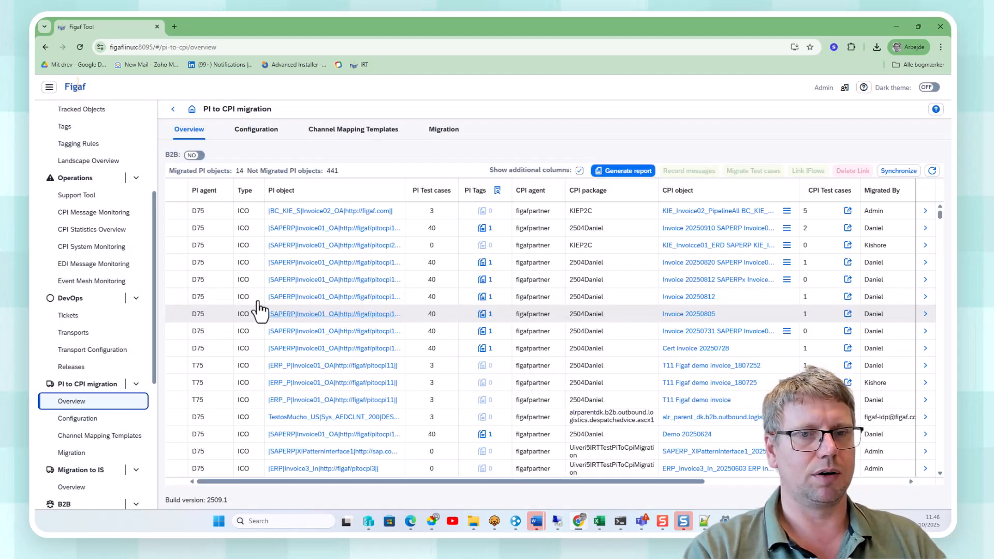
Filter the PI object column by 11 and select the first SAPERP Invoice01_OA object.
click(176, 228)
click(337, 194)
click(361, 240)
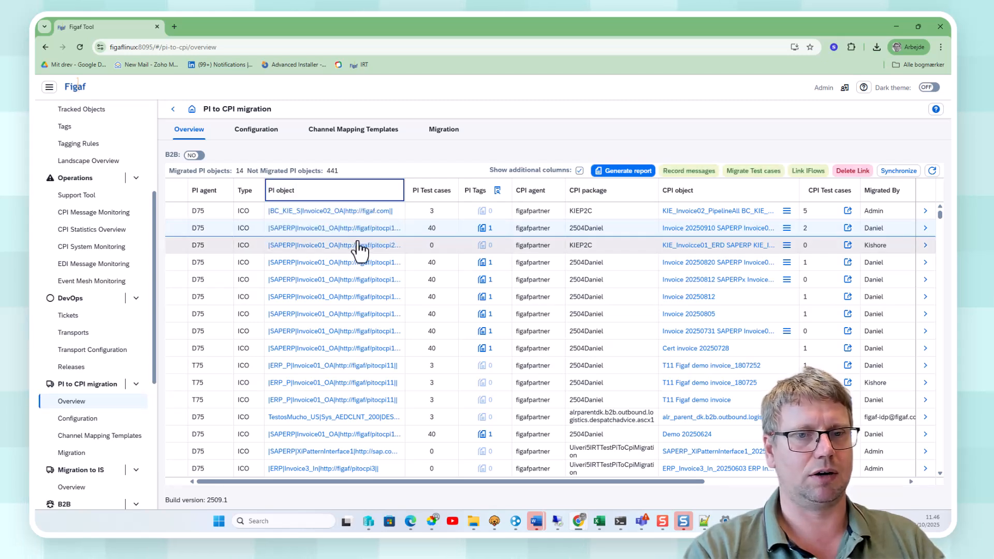
click(343, 196)
click(357, 241)
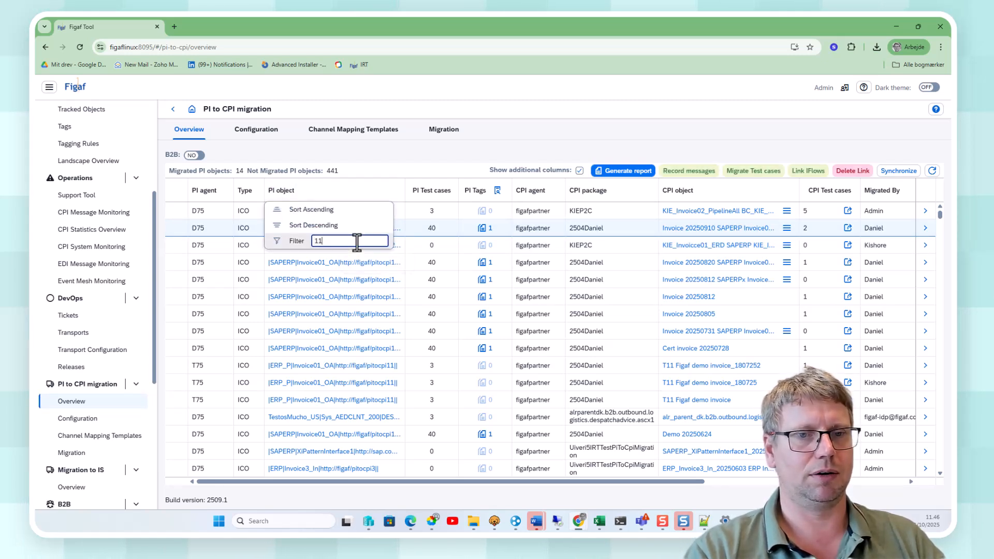
text(11)
key(Return)
click(177, 214)
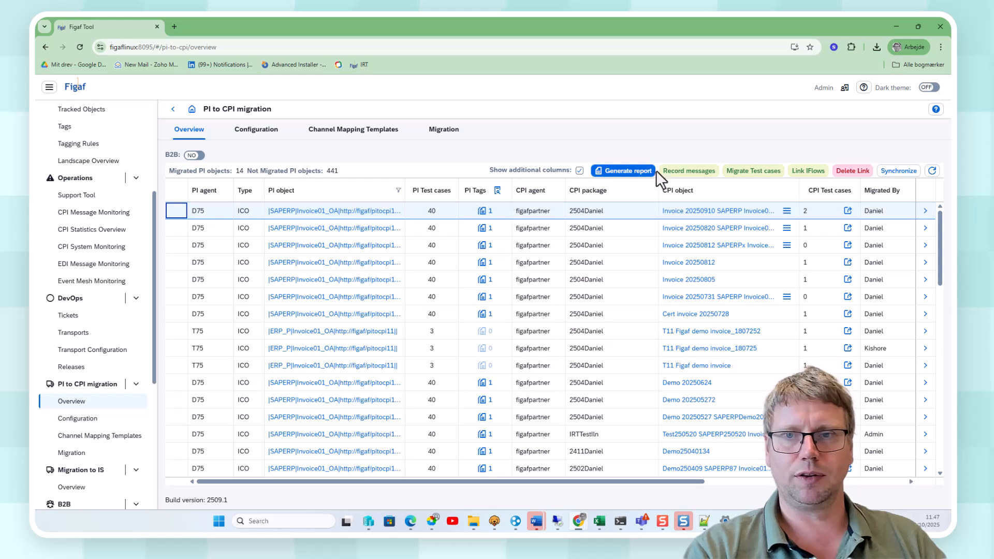
Start a message recording request with a new test suite titled Demo OCT Migration, and override the message expression with the same text.
click(678, 174)
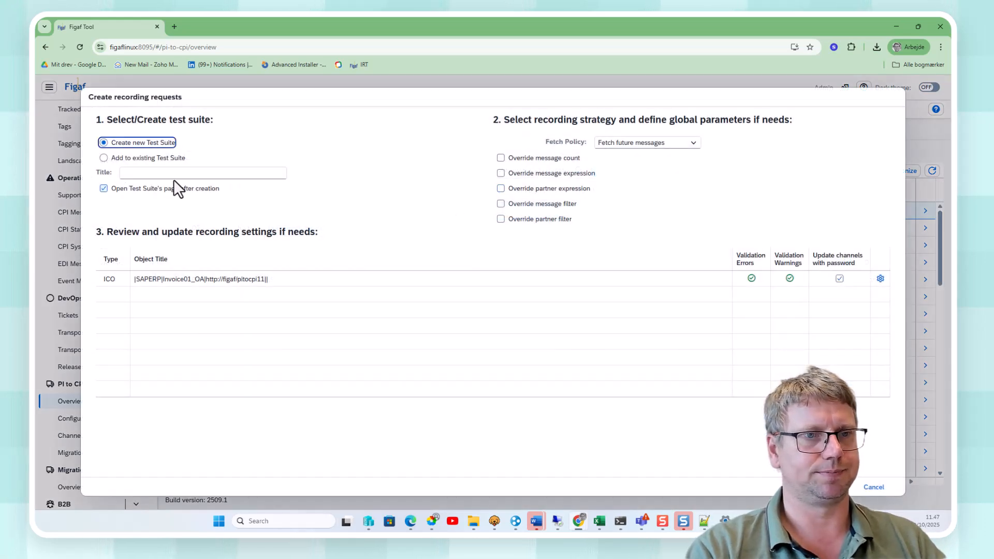
click(158, 174)
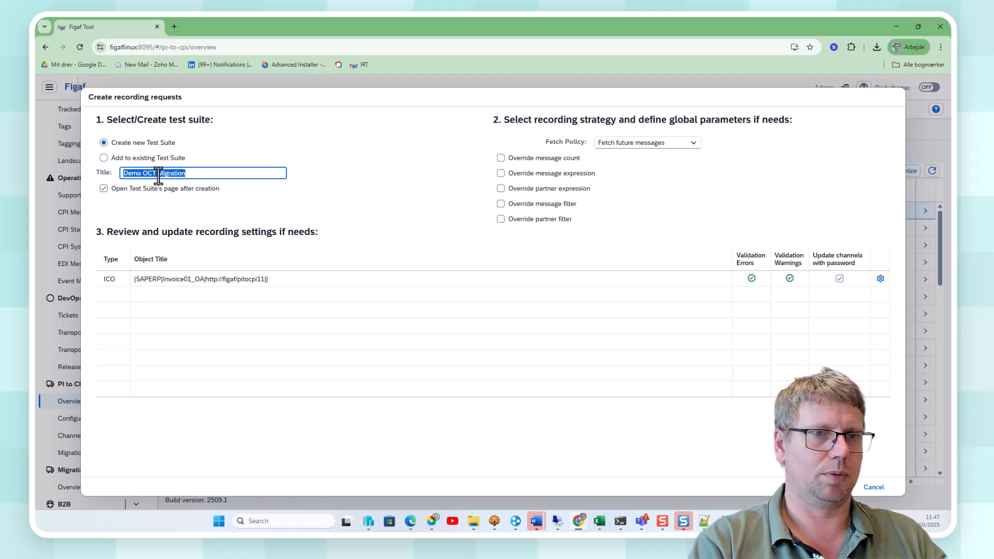
click(523, 174)
click(617, 190)
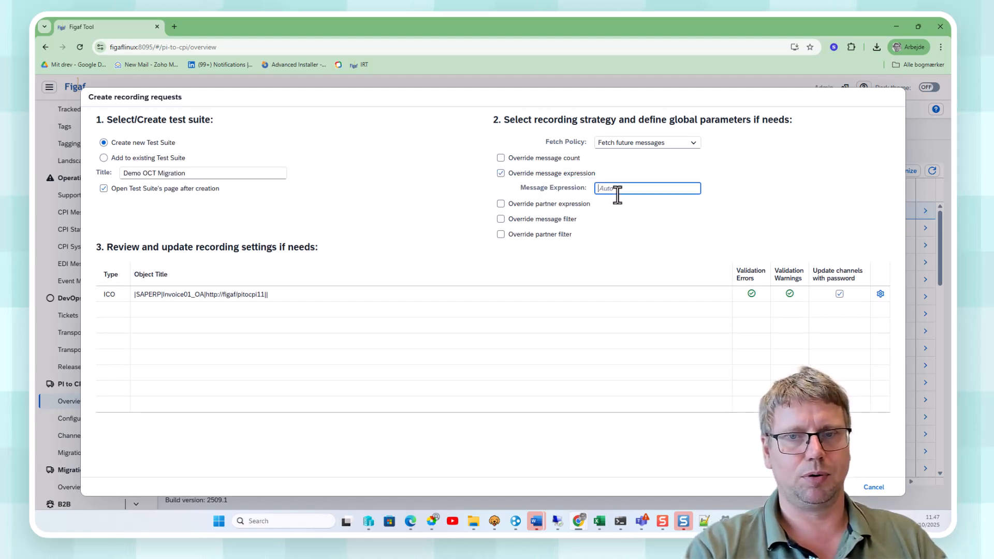
text(Demo OCT Migration)
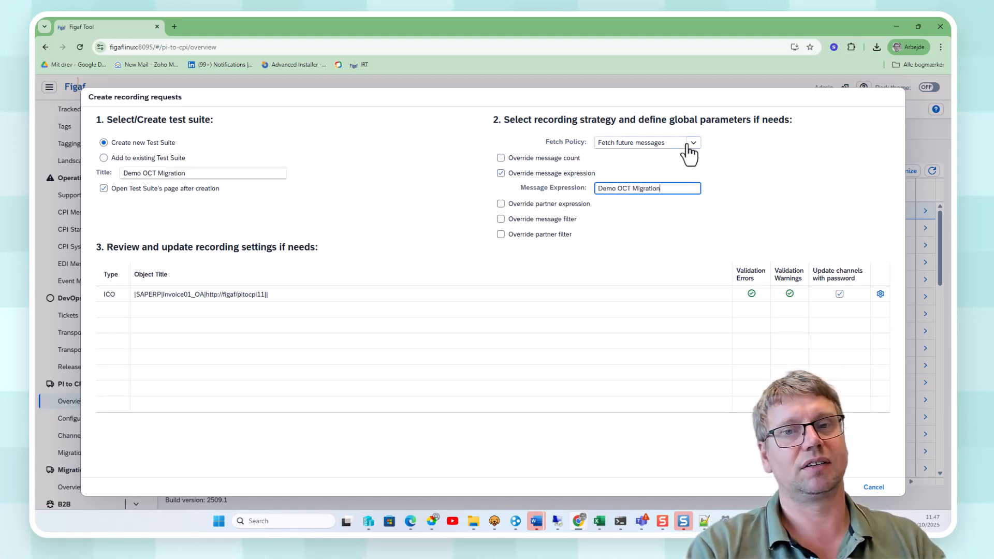
Fetch chosen message groups, pick both root messages found for the Invoice01_OA object, and create the recording request.
click(688, 146)
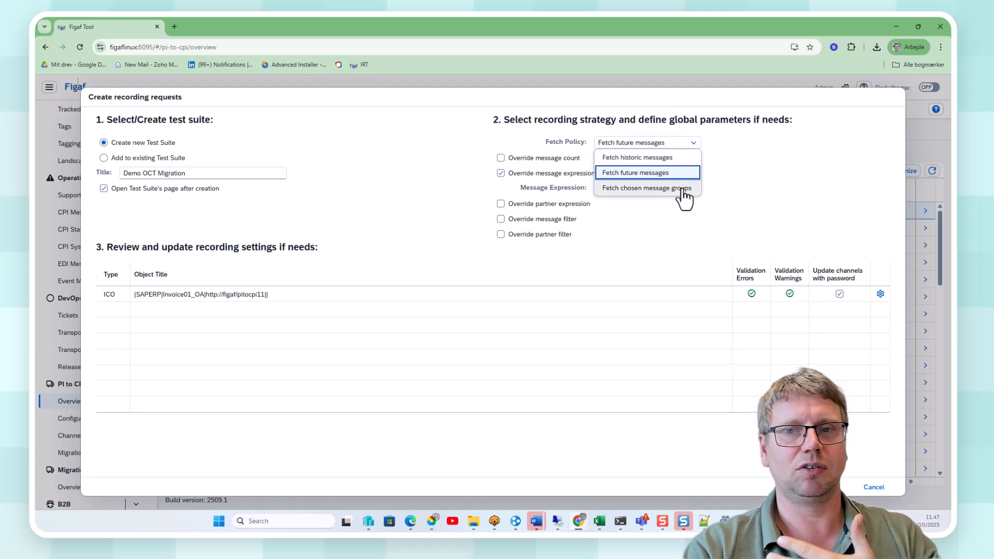
click(632, 191)
click(797, 294)
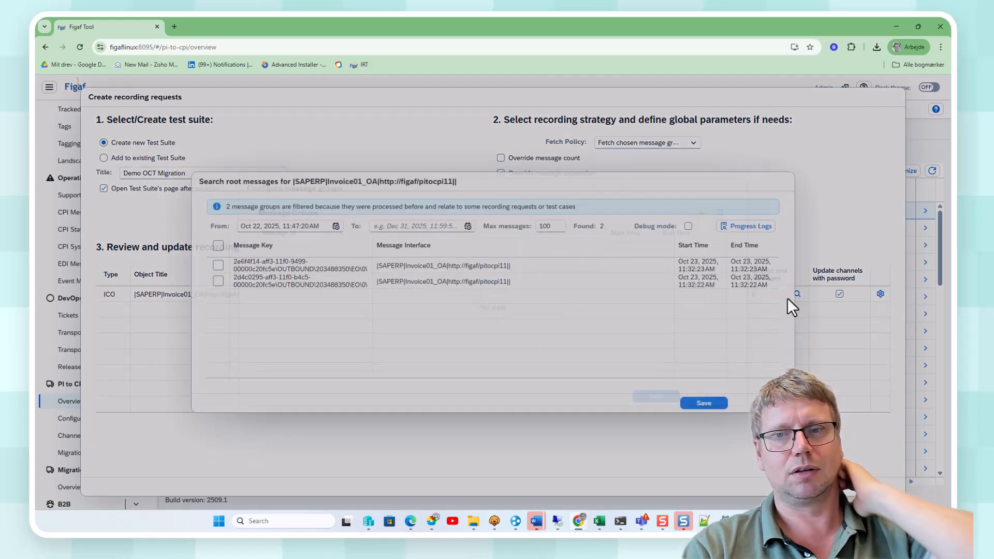
click(290, 265)
click(306, 282)
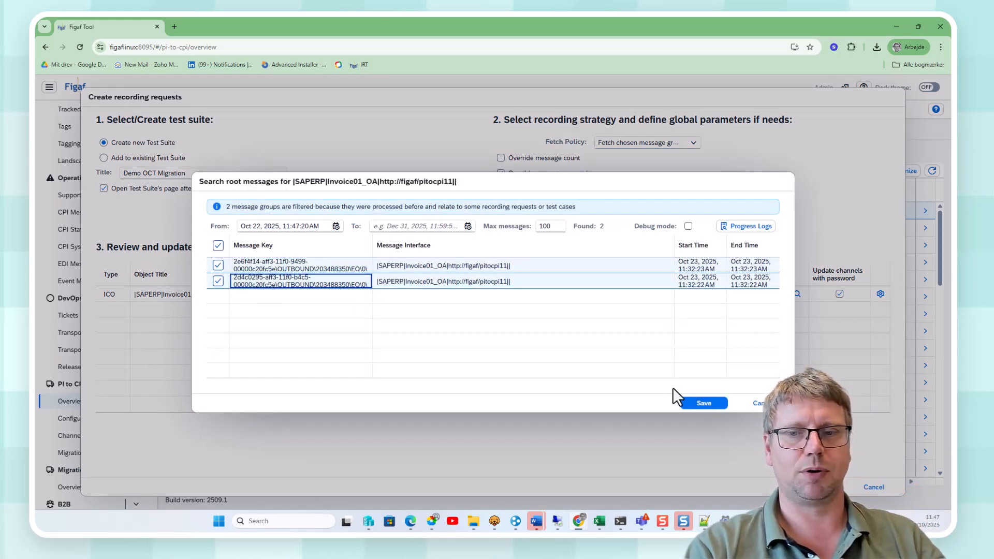
click(718, 405)
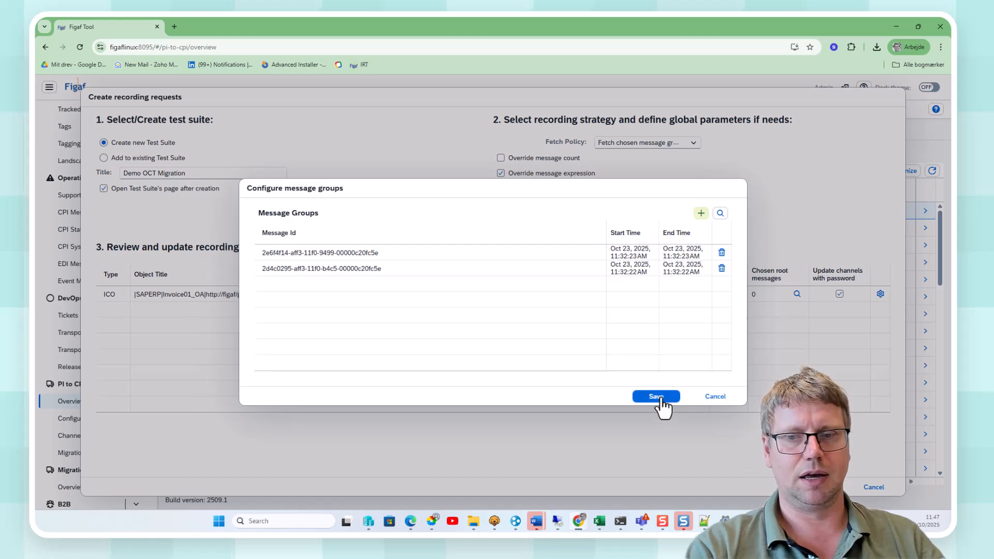
click(661, 402)
click(835, 487)
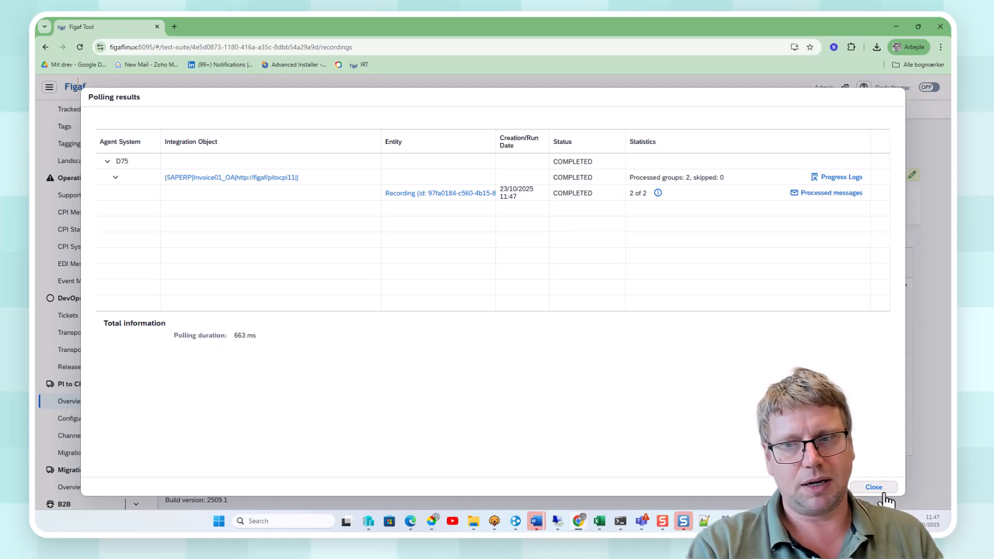
click(874, 487)
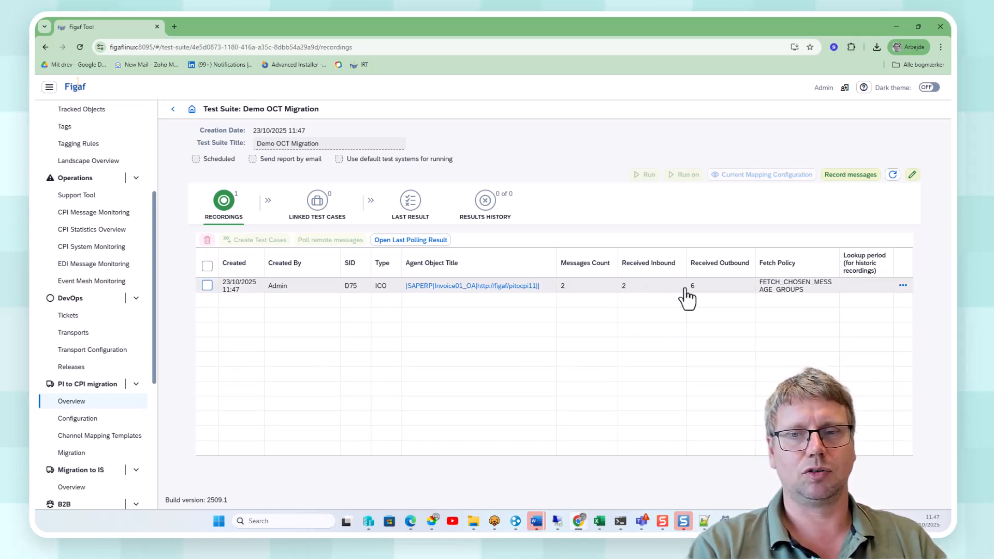
Examine the recorded message groups and interfaces in the recording request's details, and return to the test suite.
click(903, 286)
click(867, 301)
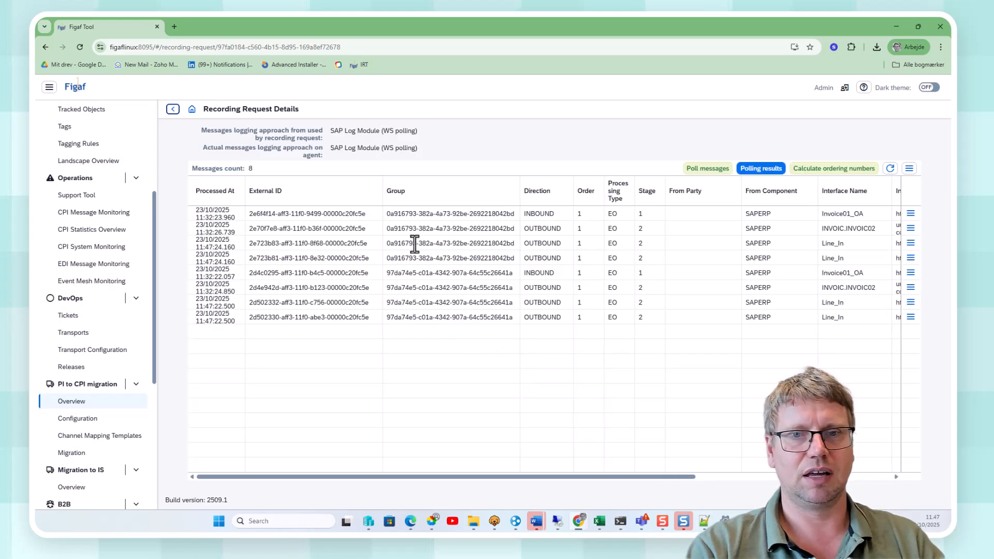
drag(830, 243, 841, 262)
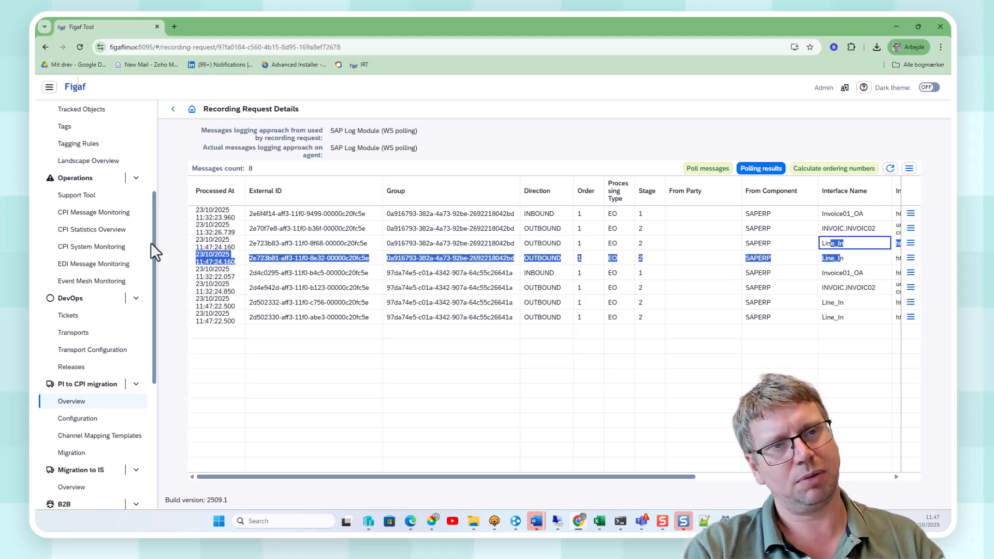
click(173, 109)
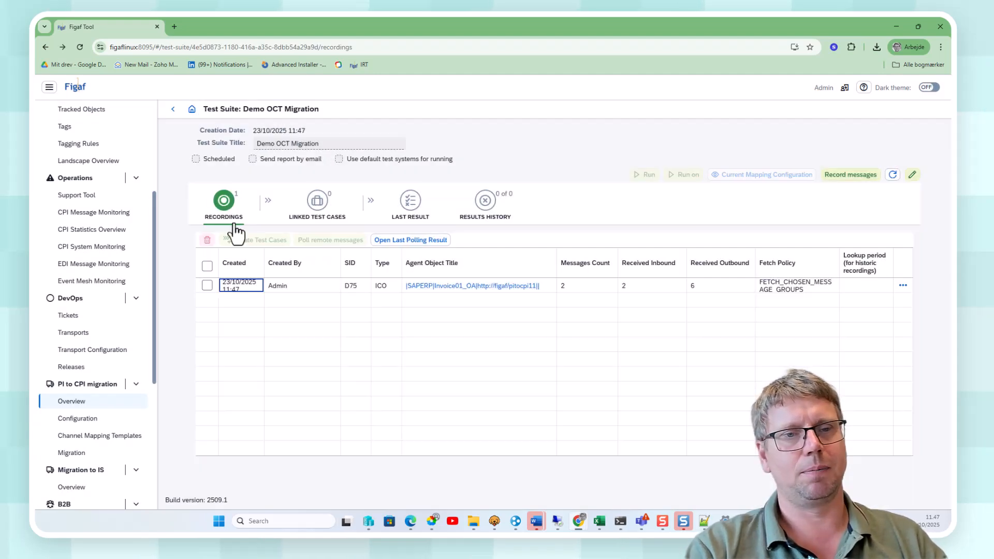
Create regression test cases from the Invoice01_OA recording and return to the PI to CPI migration overview.
click(207, 286)
click(256, 240)
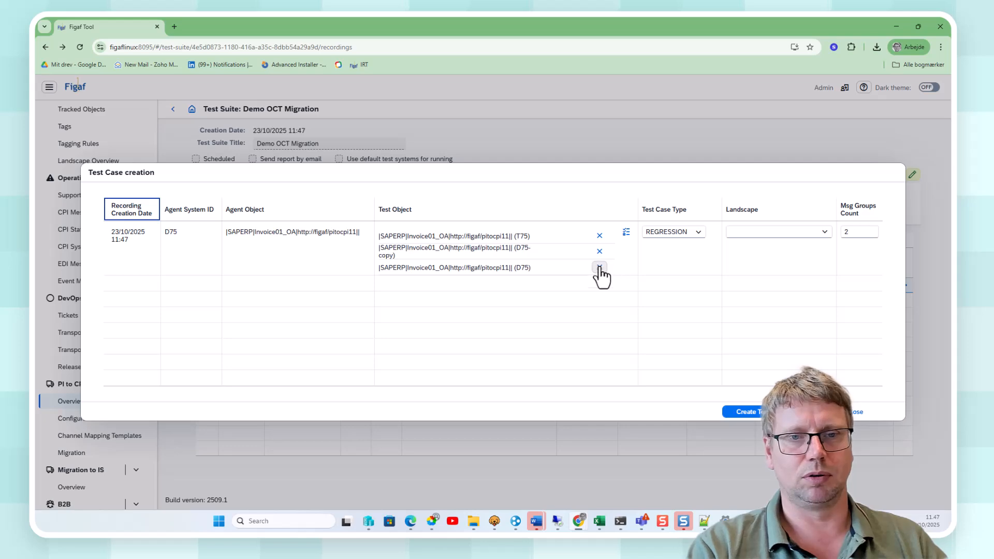
click(742, 412)
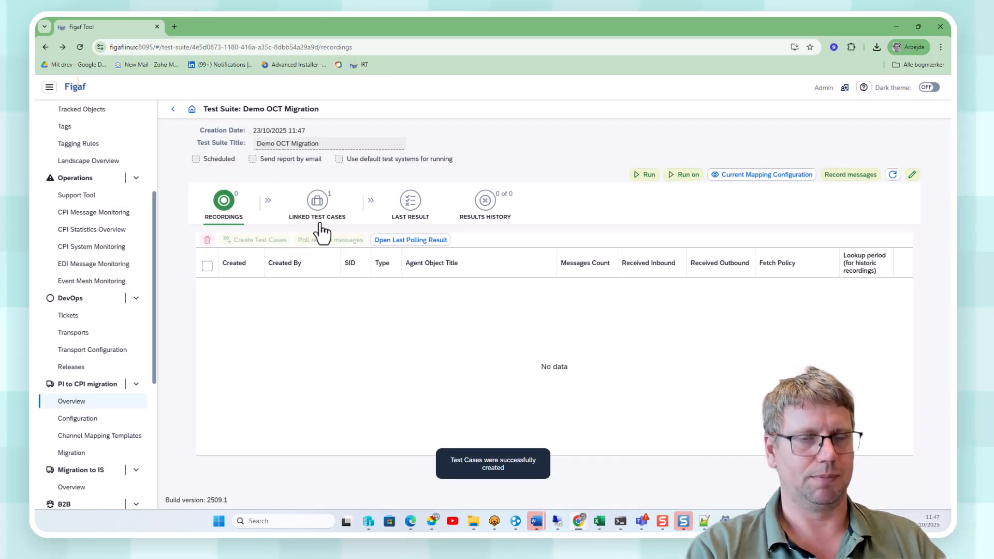
click(173, 109)
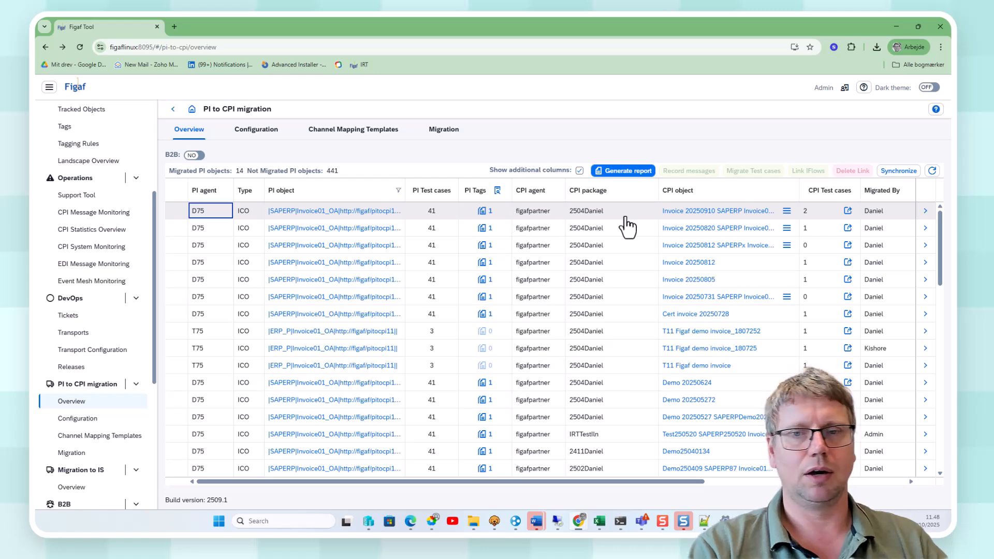
Open the migration of the first SAPERP Invoice01_OA object and set its target to the package prefixed 2510.
click(925, 211)
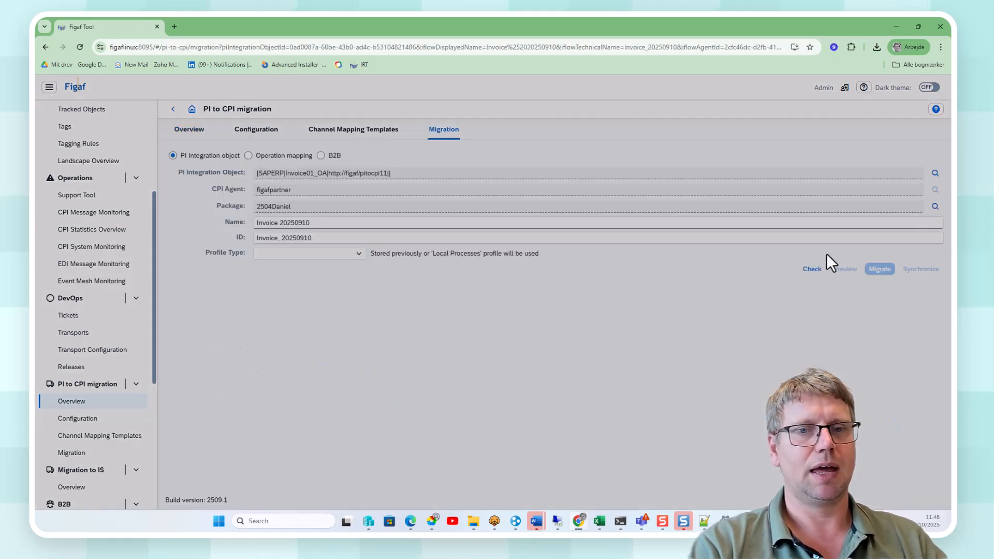
click(935, 206)
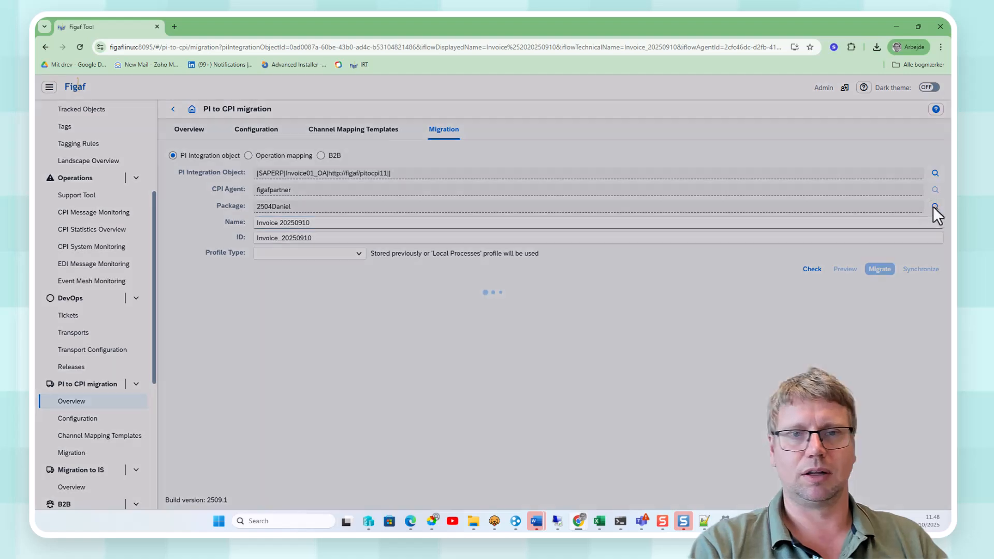
click(344, 306)
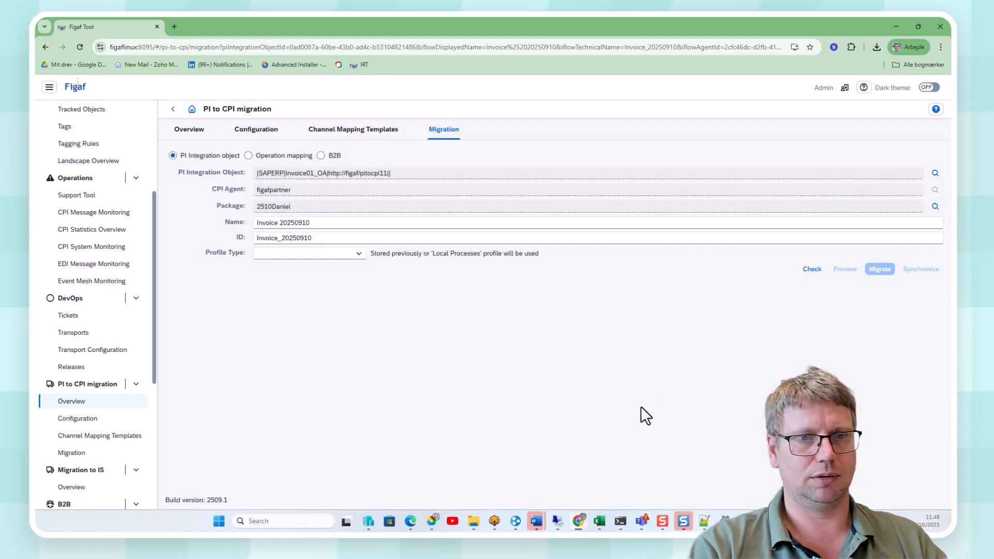
Rename the iFlow being migrated as Invoice 20251023a.
click(310, 223)
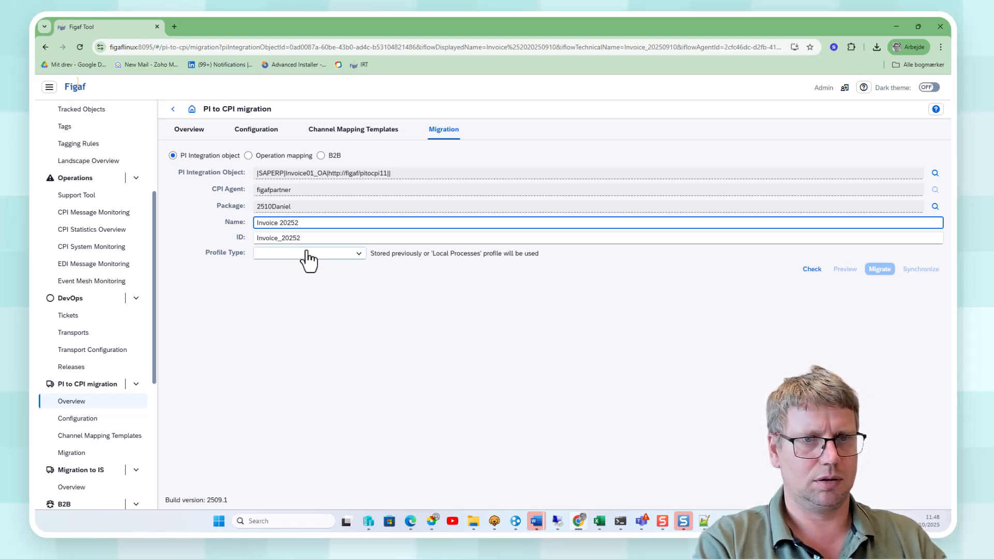
key(BackSpace)
key(BackSpace)
text(1023)
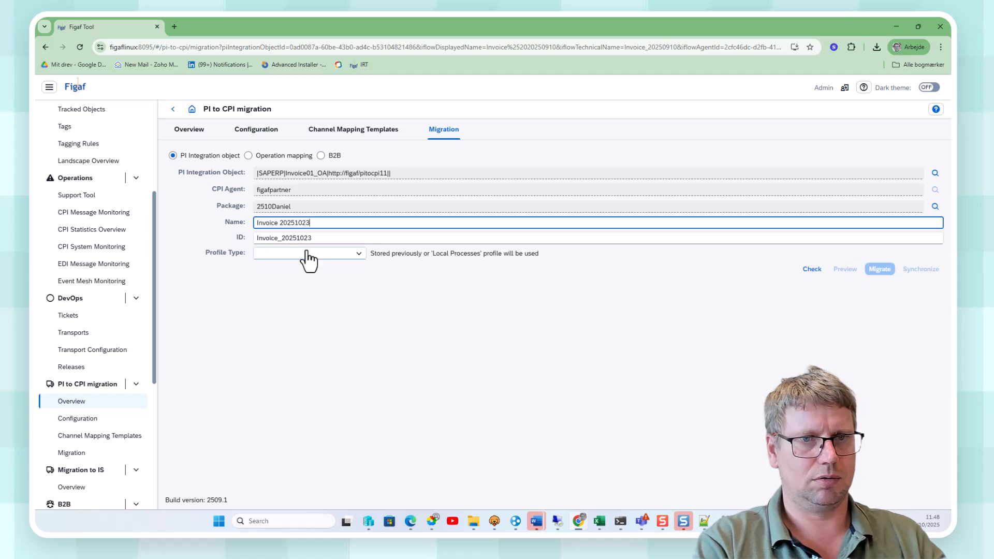
text(a)
key(ctrl+a)
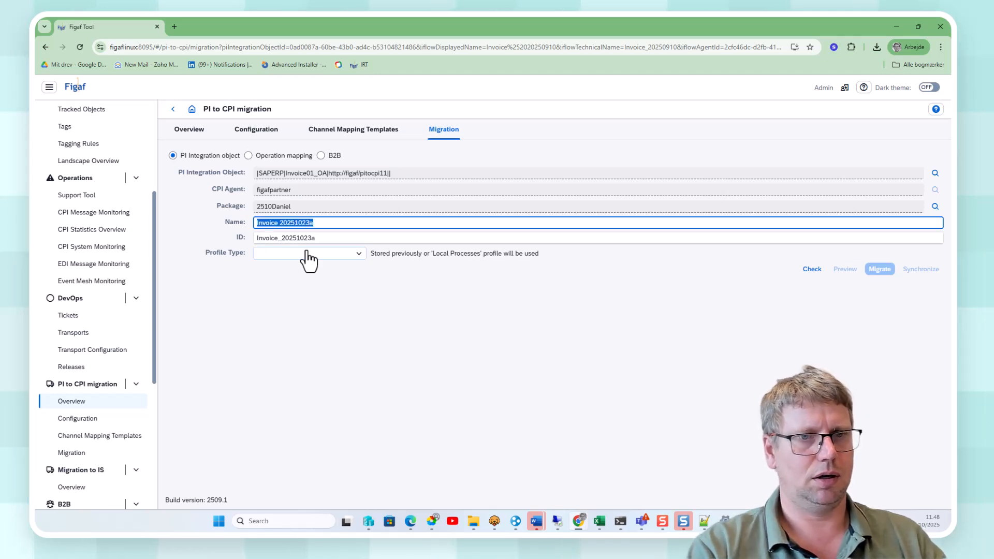
Set the migration profile type to Local Processes and run the migration check.
click(363, 254)
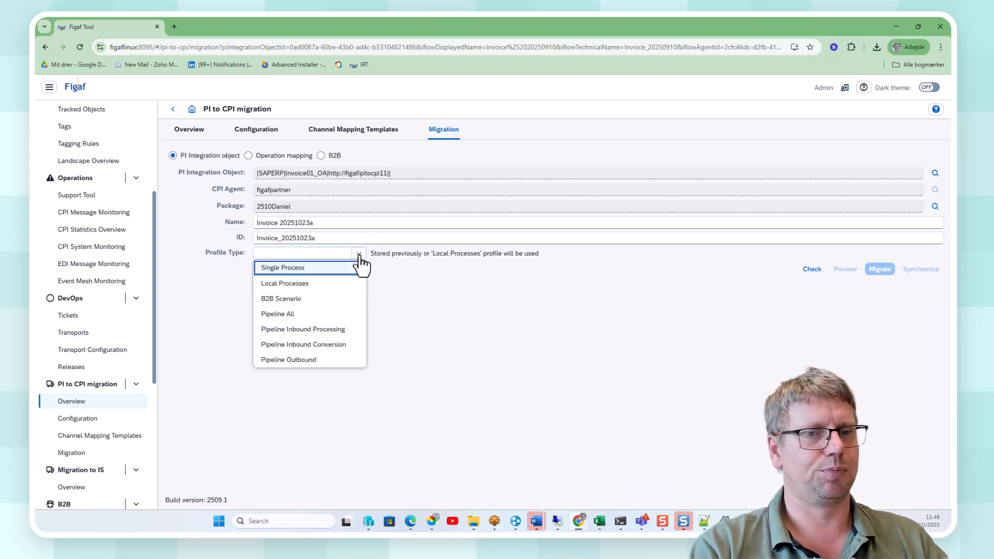
click(336, 283)
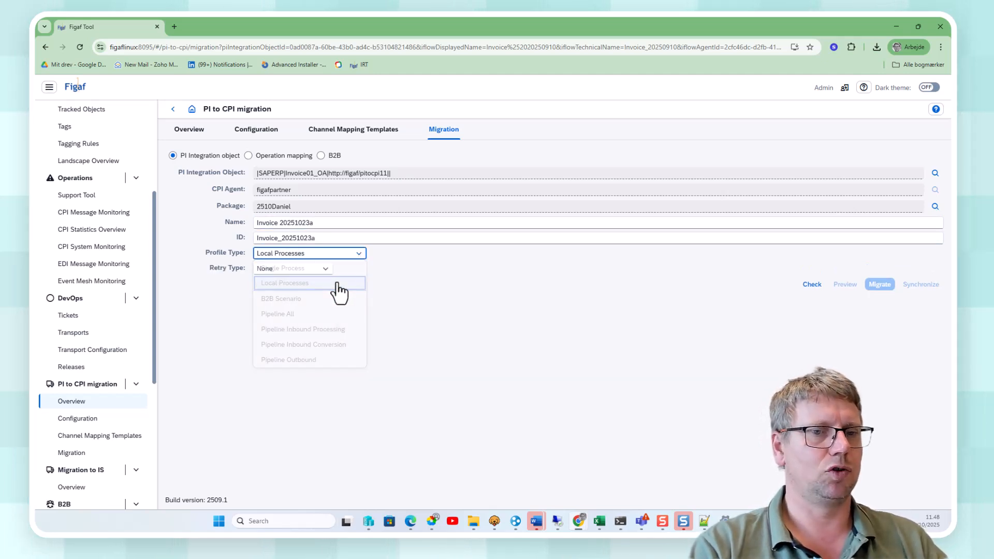
click(809, 286)
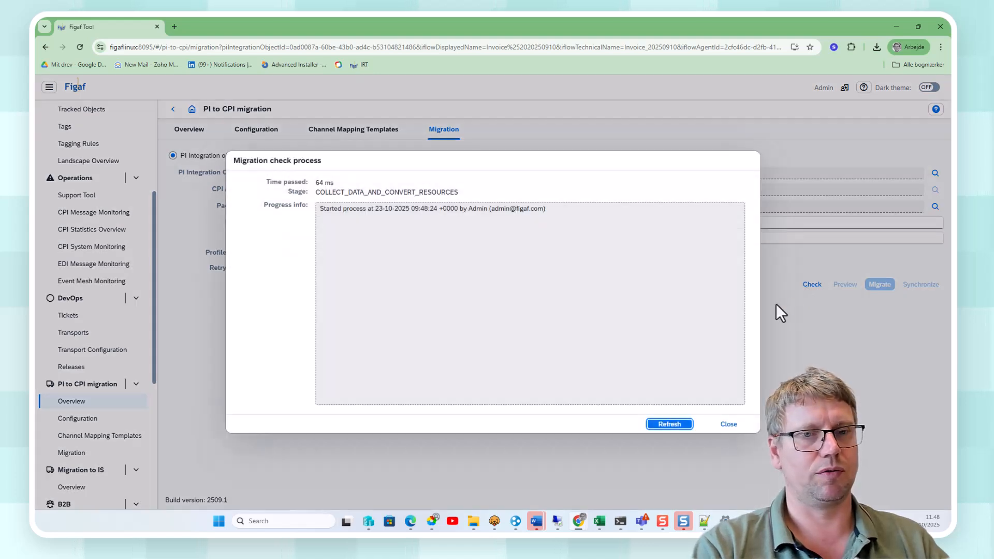
click(670, 424)
click(727, 424)
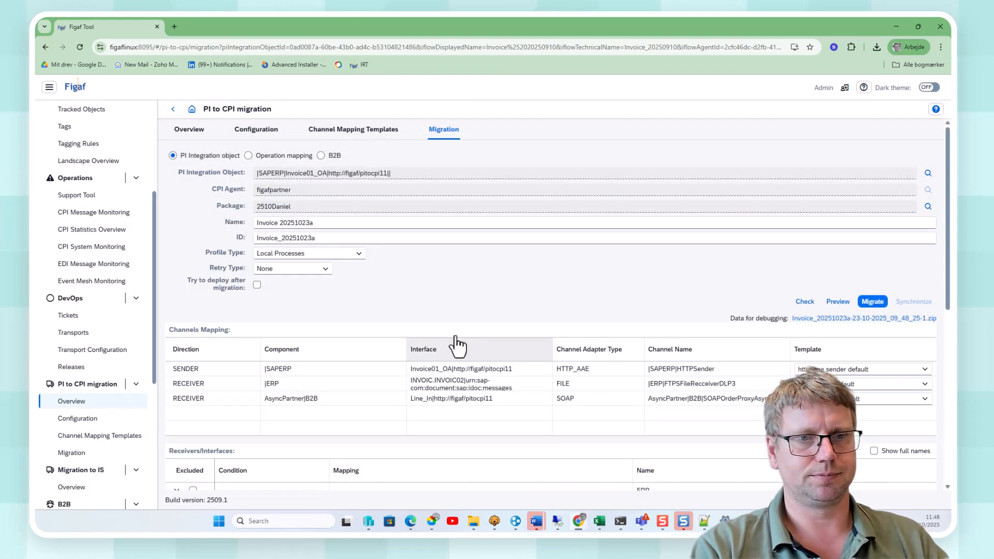
Preview the generated iFlow, examining its integration processes and the split per document step's properties, and close the preview.
click(834, 305)
scroll(530, 234, down, 3)
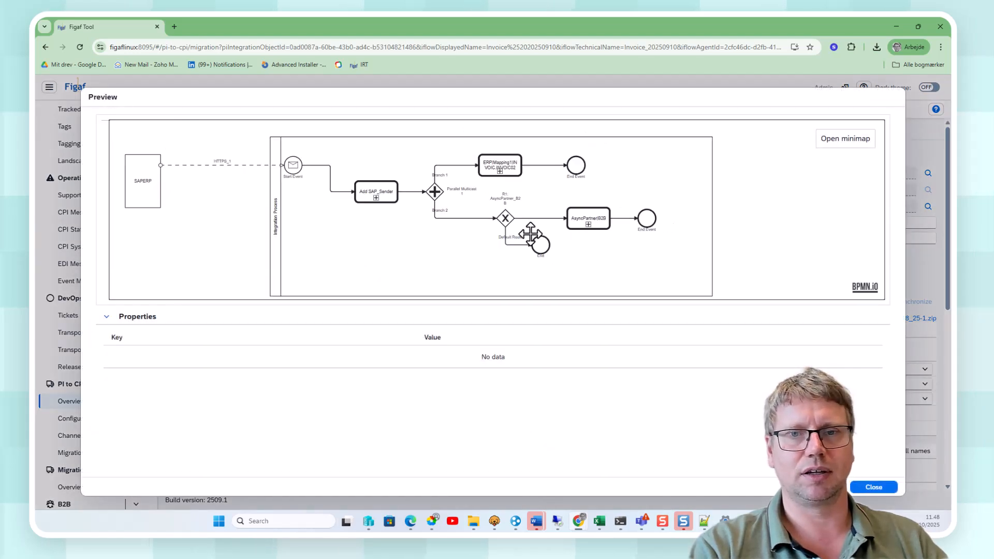
scroll(529, 237, down, 3)
drag(526, 233, 505, 202)
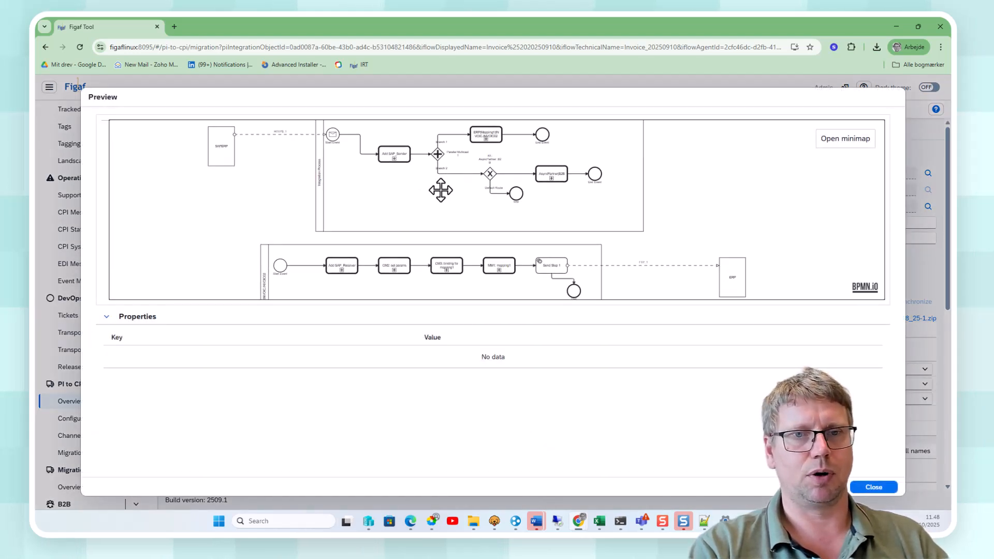
drag(473, 246, 477, 193)
drag(488, 271, 461, 192)
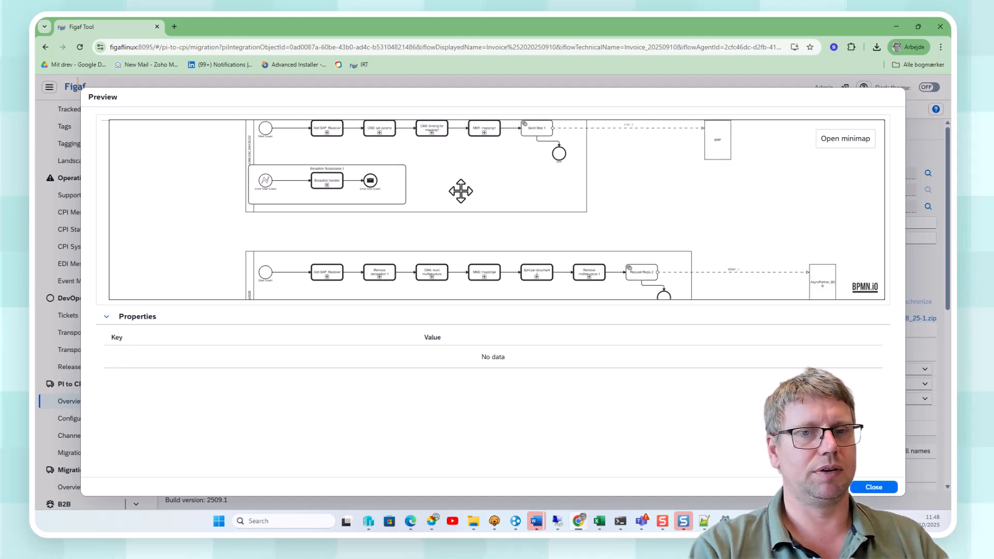
drag(479, 244, 471, 209)
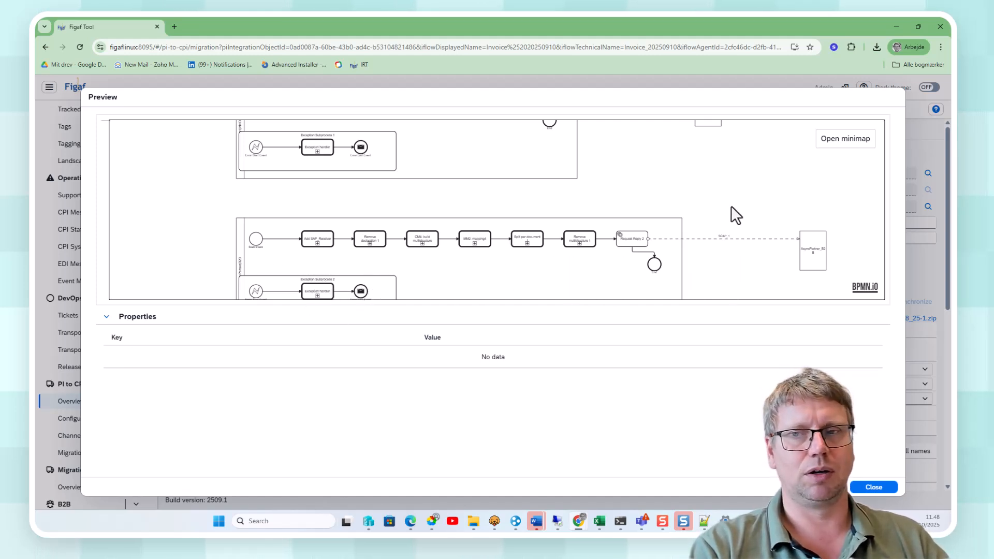
drag(725, 280, 683, 223)
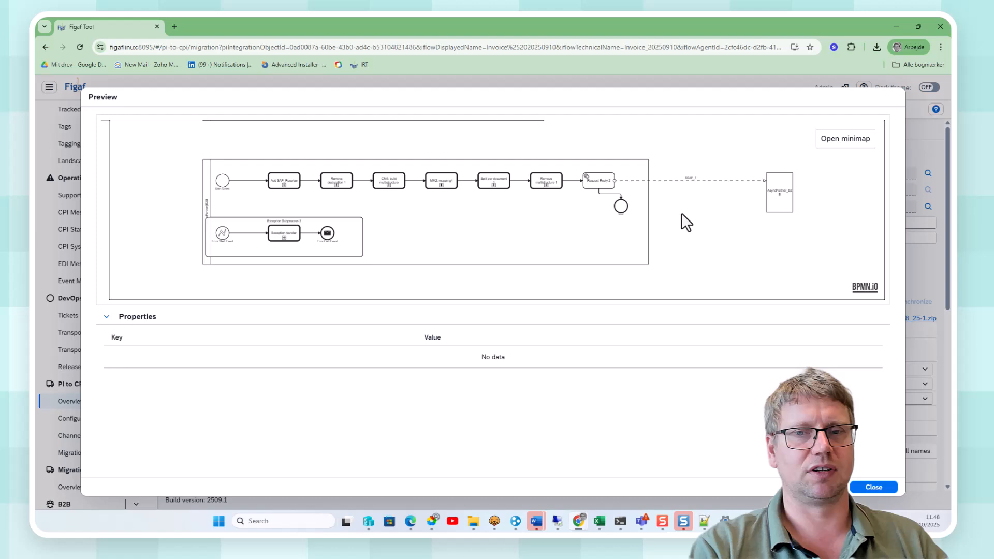
click(485, 181)
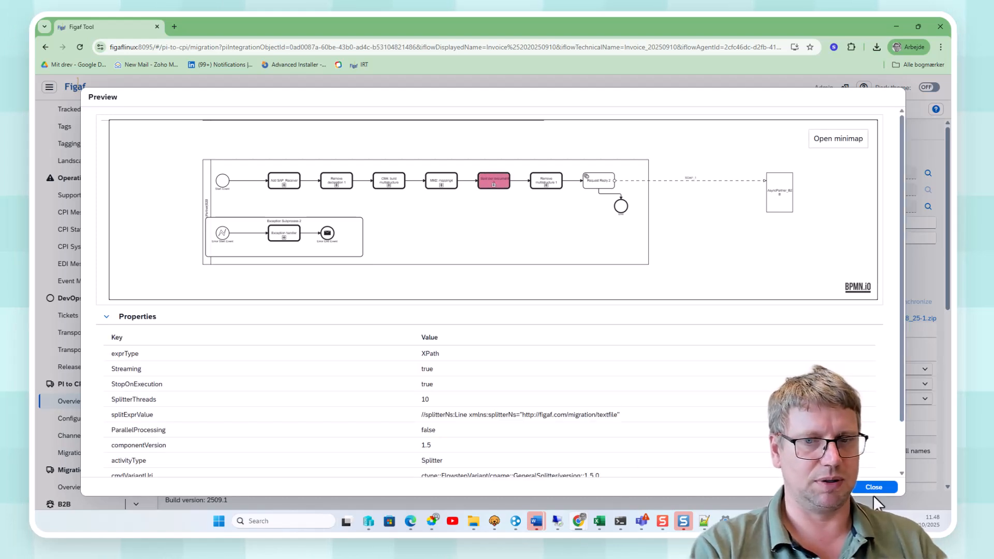
click(874, 489)
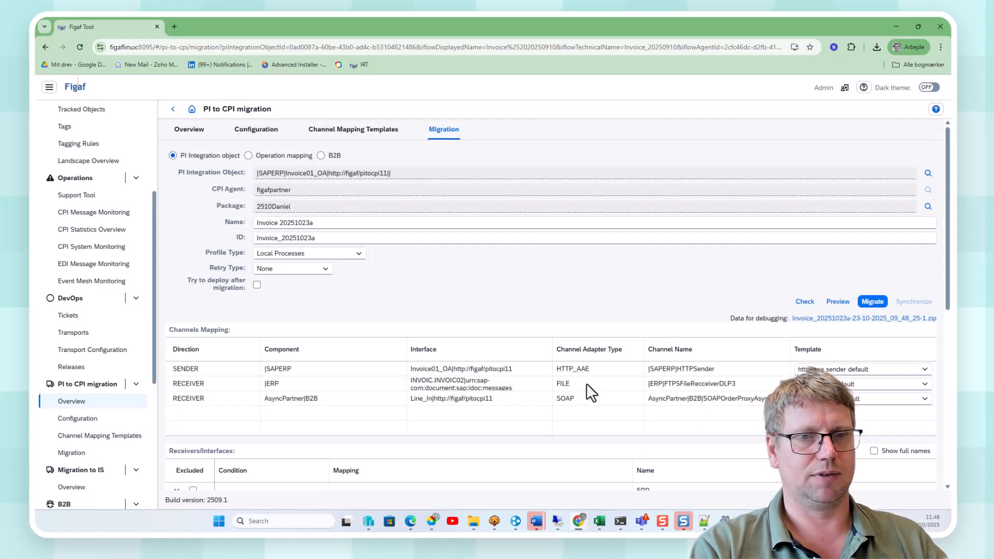
Change the migration profile type to Pipeline All and run the migration check.
click(315, 257)
click(320, 315)
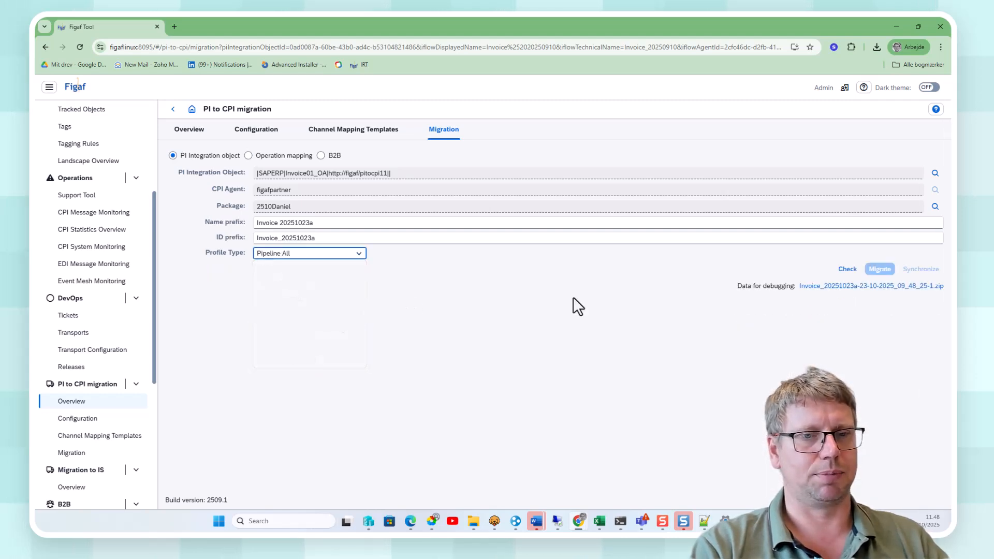
click(848, 270)
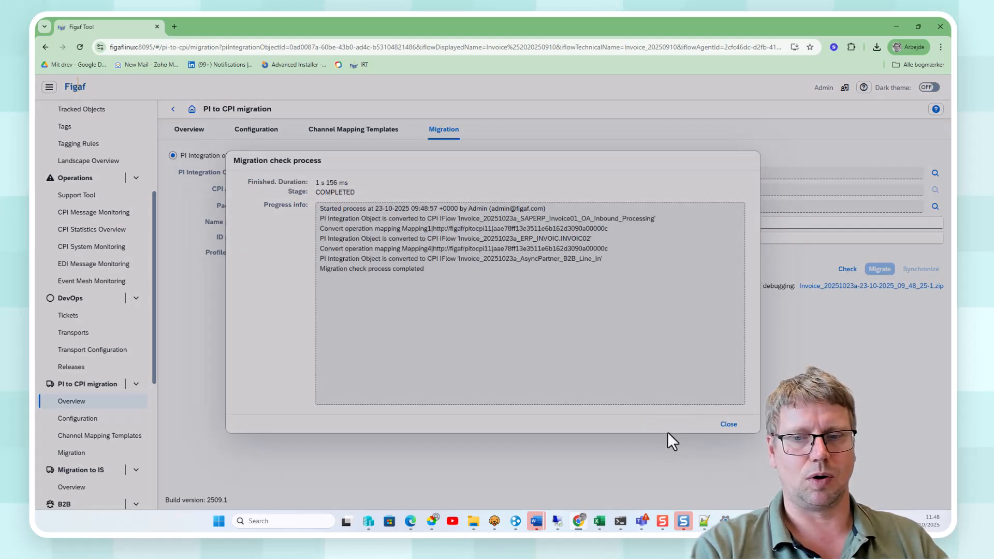
click(728, 426)
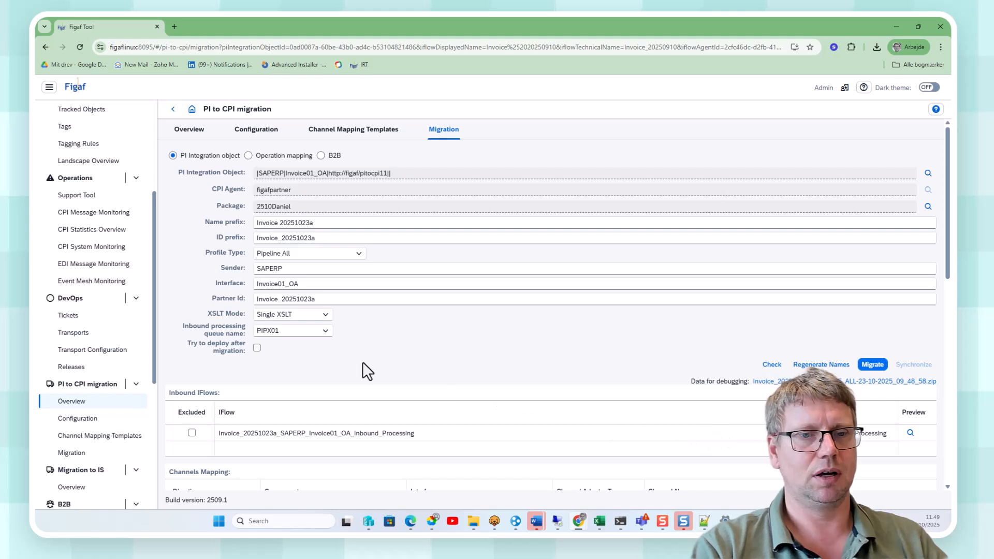
Set the interface to Invoice01_20251023a and enable the attempt to deploy after migration.
double_click(301, 302)
drag(312, 300, 297, 283)
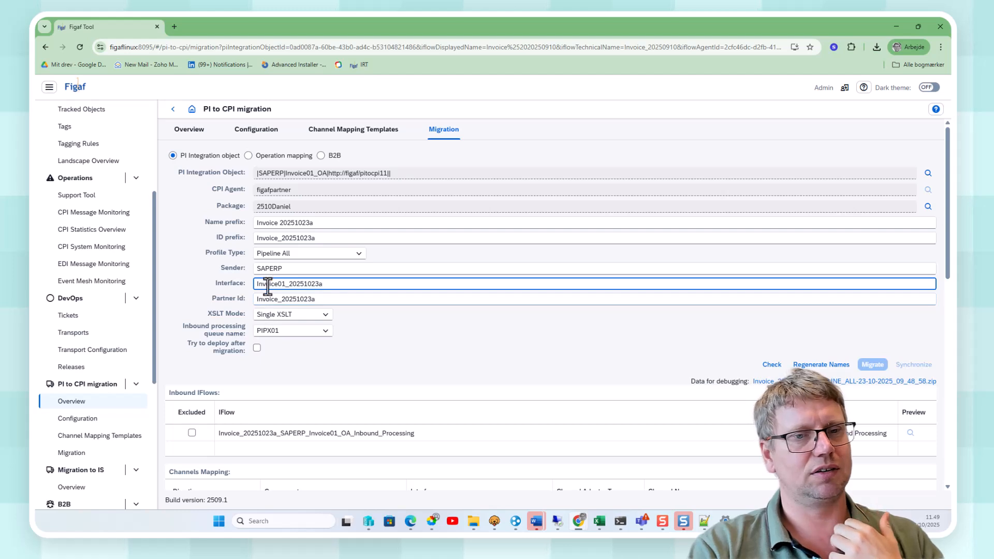
click(257, 348)
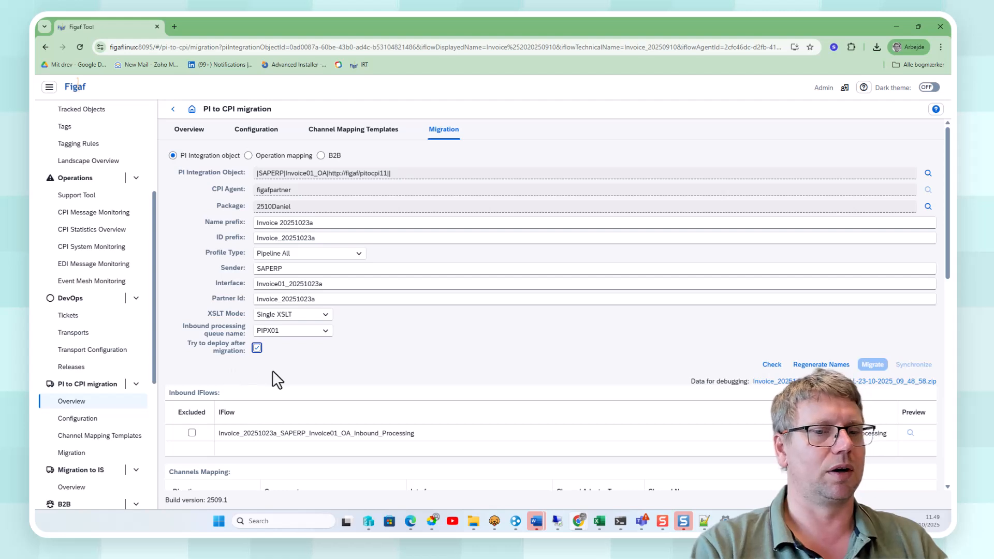
scroll(277, 368, down, 5)
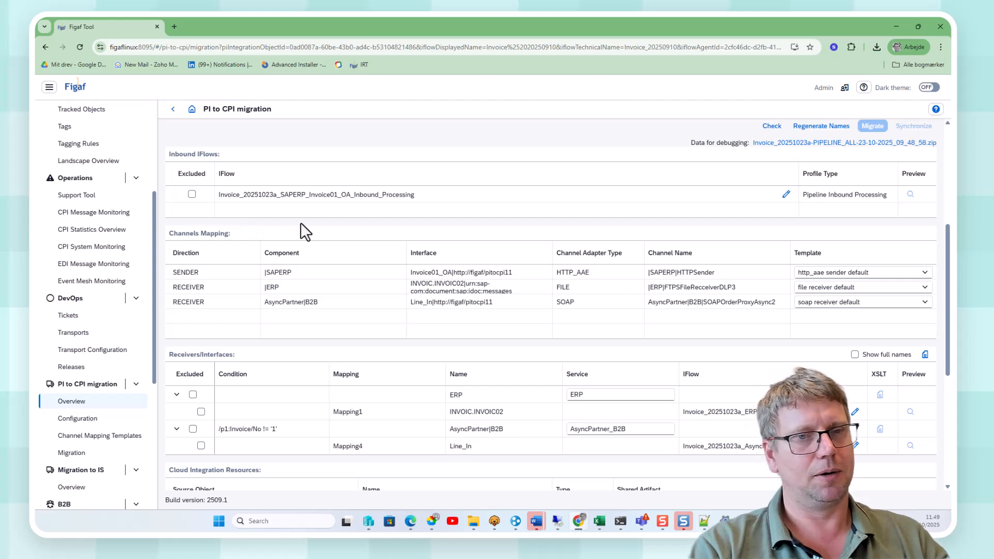
View the generated receiver determination XSLT for the receivers and interfaces, and close it.
scroll(301, 223, down, 1)
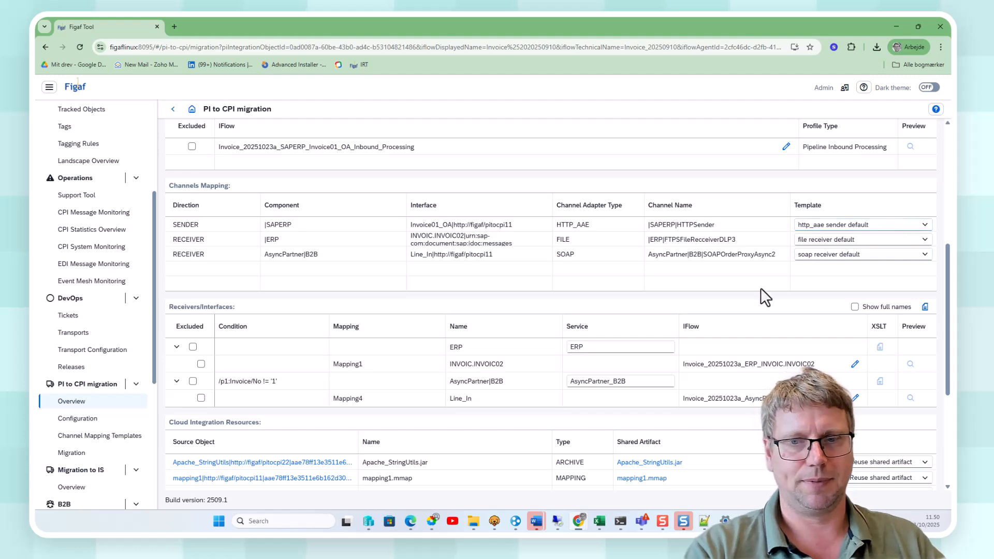
click(925, 308)
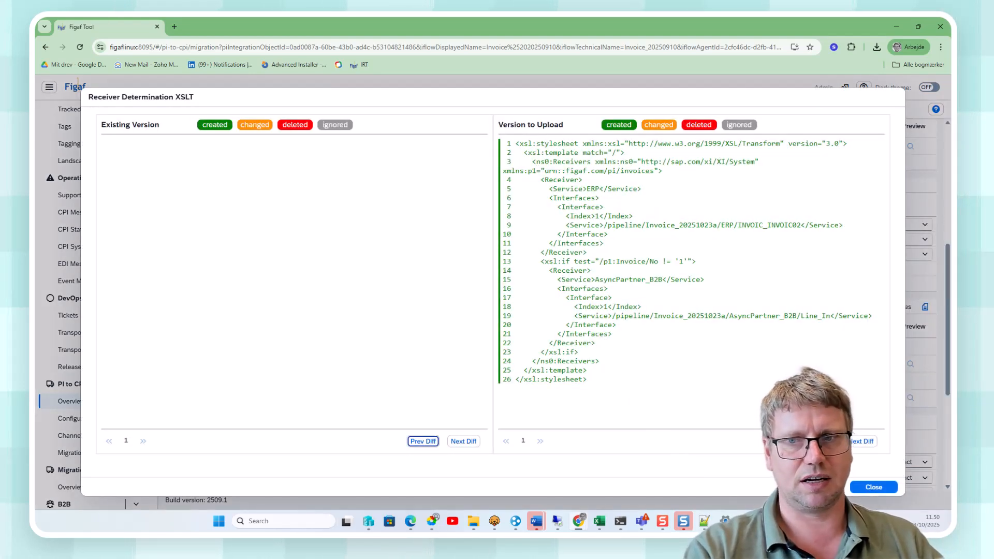
click(865, 489)
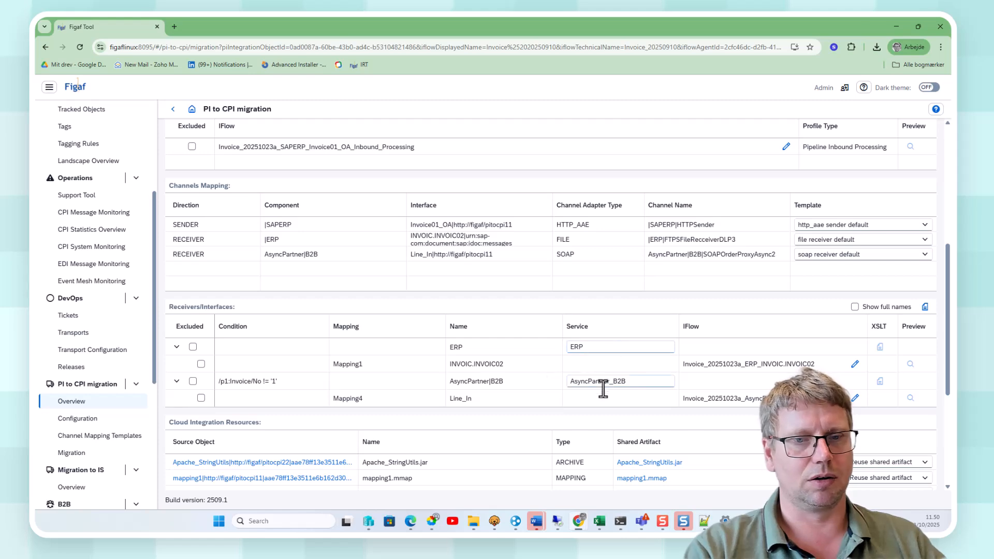
Set the mode of the mapping1.mmap and mapping4.mmap resources to Overwrite shared artifact.
scroll(269, 379, down, 3)
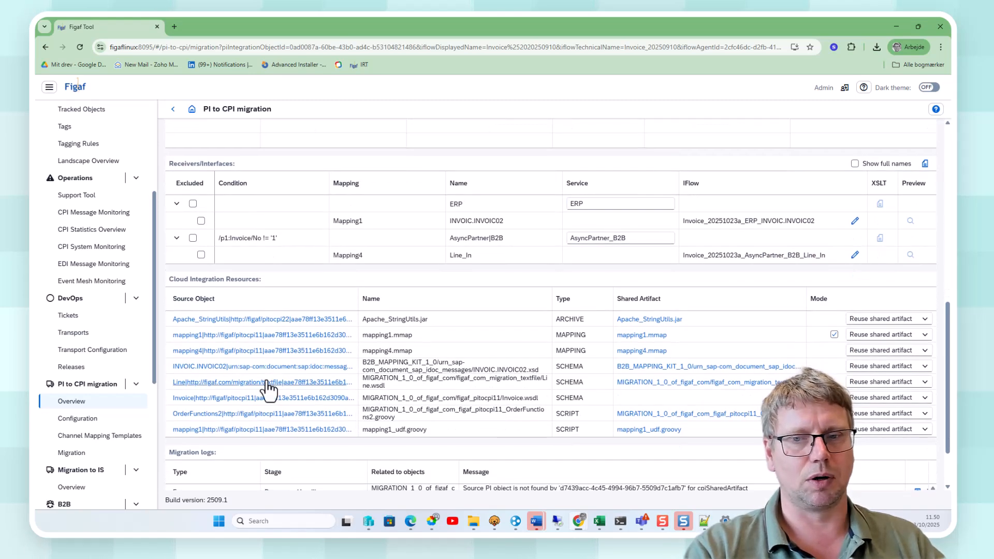
click(861, 340)
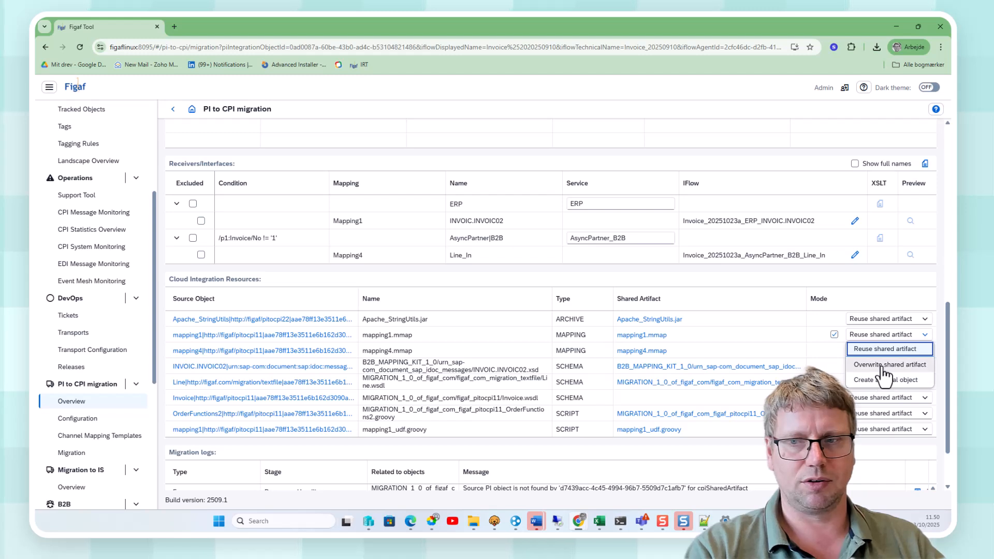
click(876, 362)
click(876, 354)
click(862, 378)
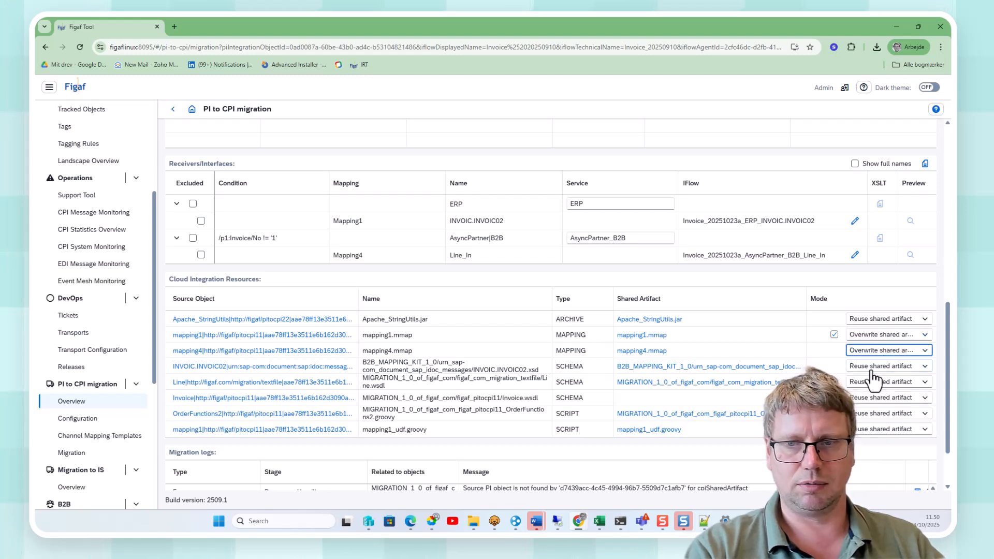
Set the mode of the three schema resources, INVOIC.INVOIC02.xsd, Line.wsdl and Invoice.wsdl, to Overwrite shared artifact.
click(873, 369)
click(876, 396)
click(880, 382)
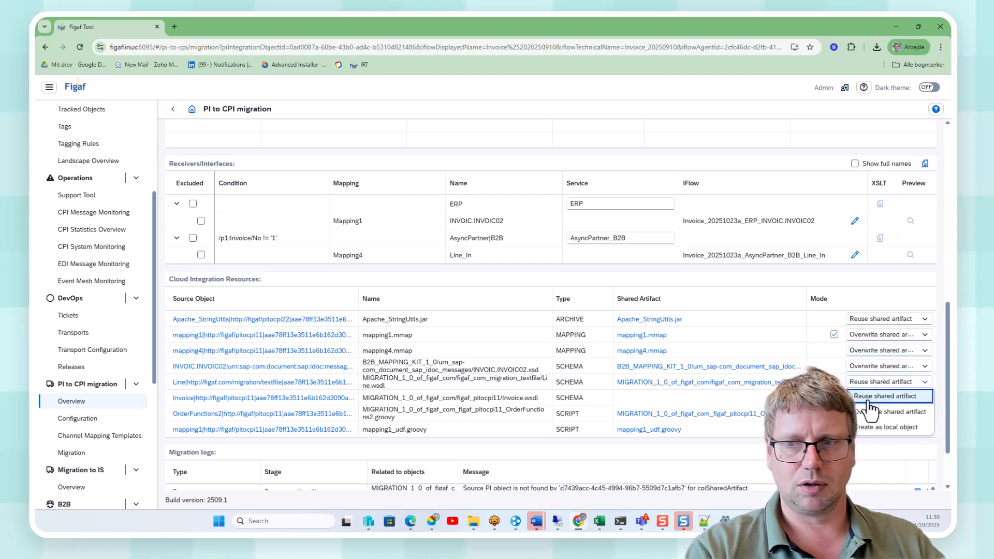
click(873, 414)
click(868, 398)
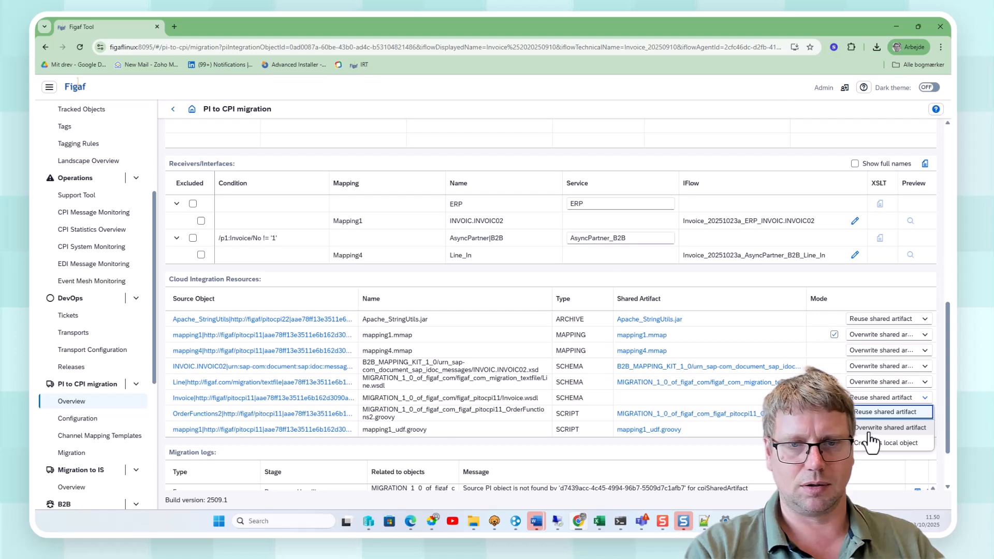
click(876, 427)
Set the mode of the OrderFunctions2.groovy and mapping1_udf.groovy scripts to Overwrite shared artifact.
click(875, 413)
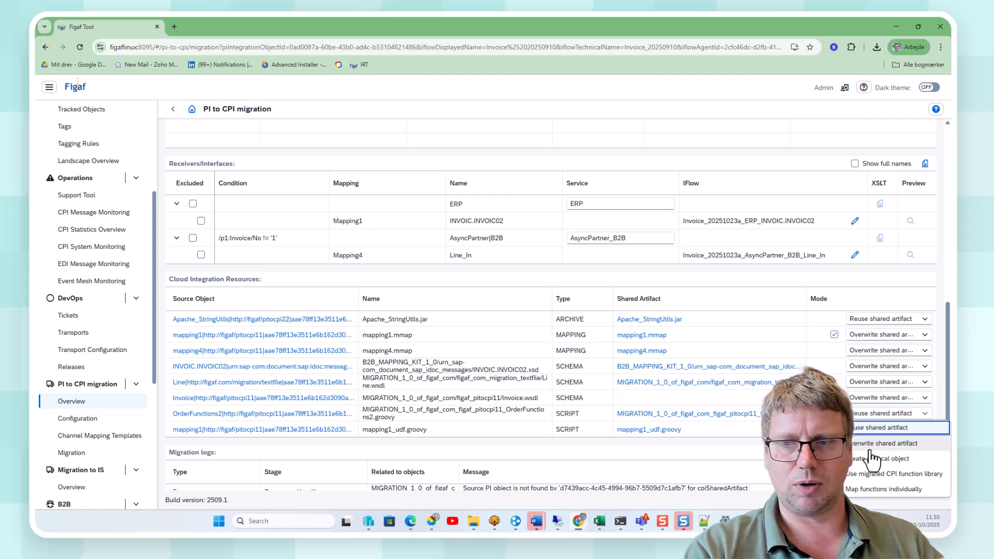
click(868, 444)
click(875, 429)
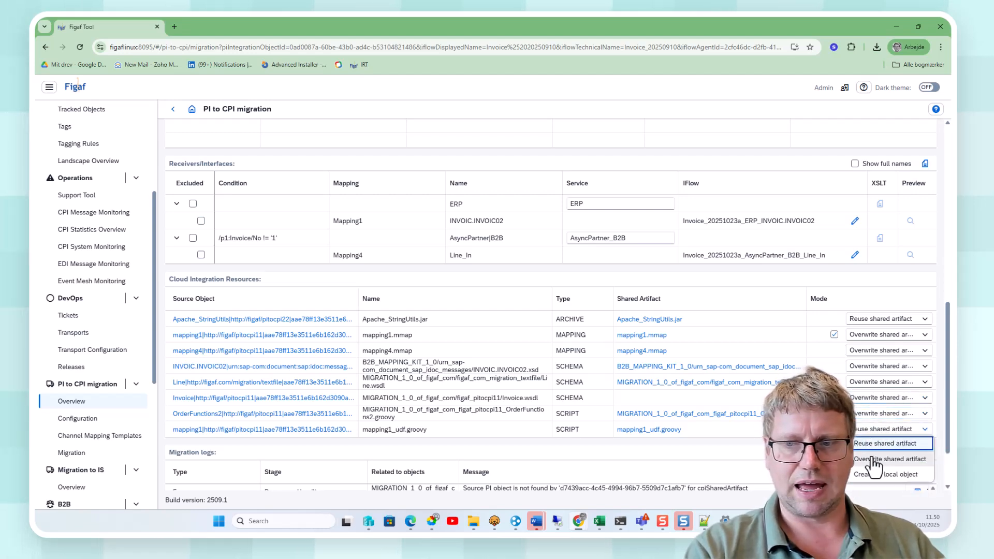
click(870, 458)
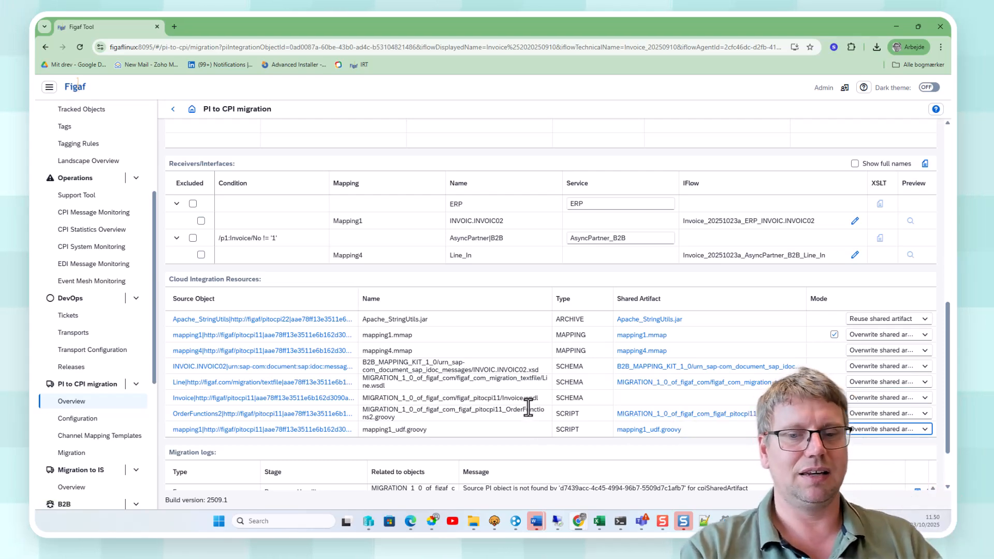
Review the migration log messages, rerun the migration check and close its progress window.
scroll(529, 409, down, 1)
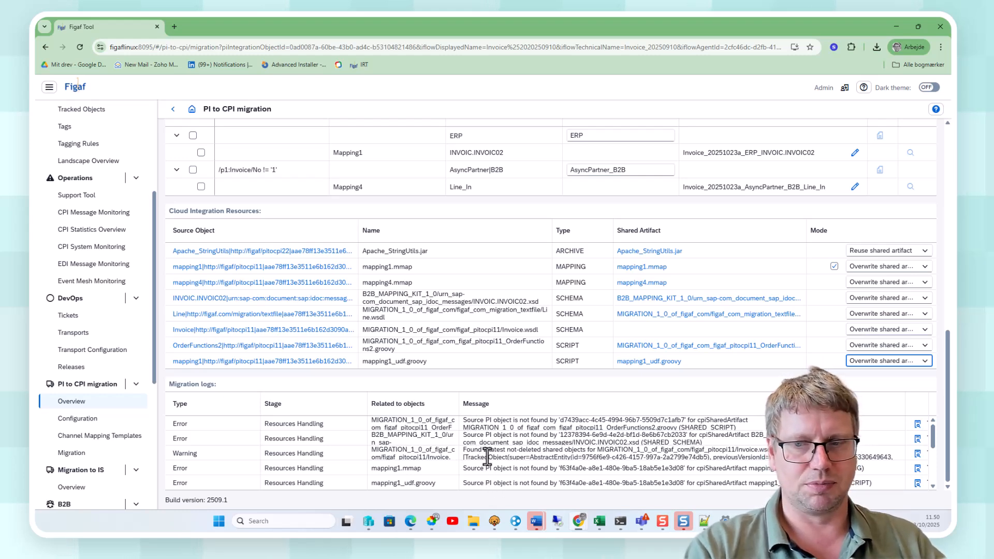
mouse_move(488, 449)
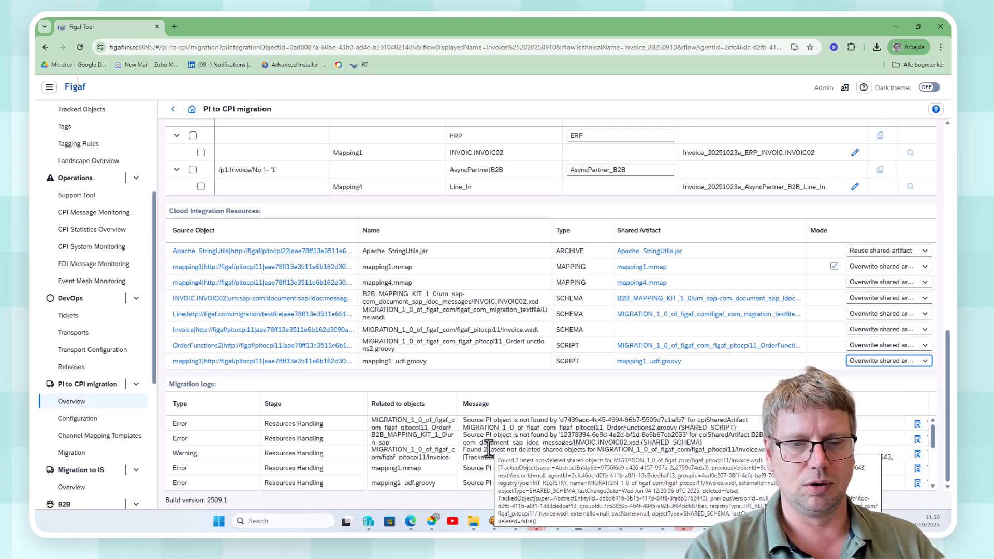
scroll(488, 449, up, 8)
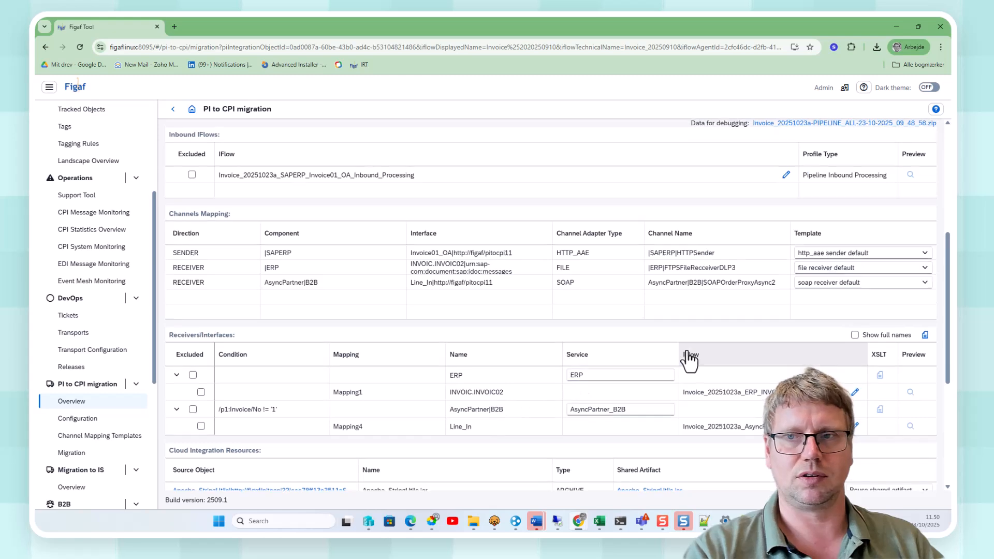
click(770, 249)
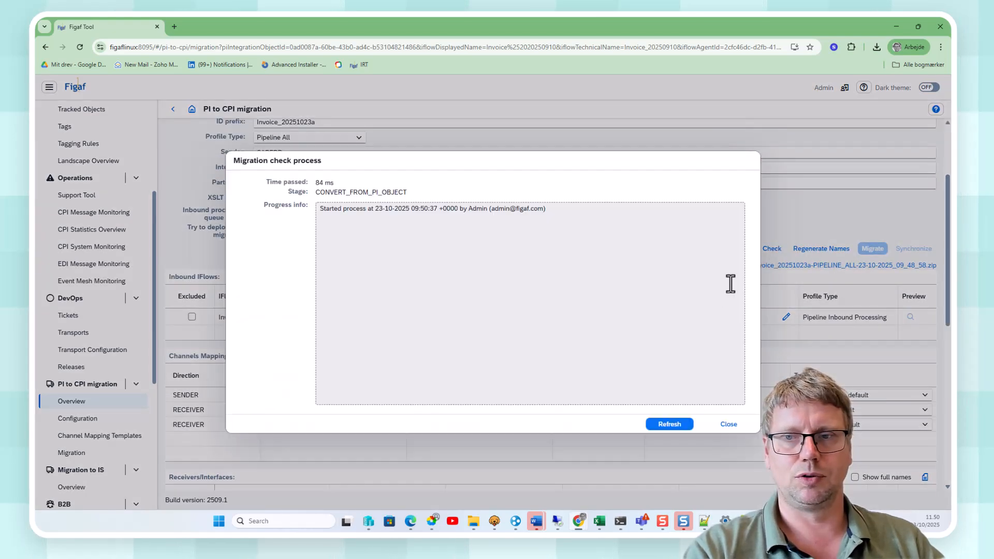
click(670, 425)
click(729, 425)
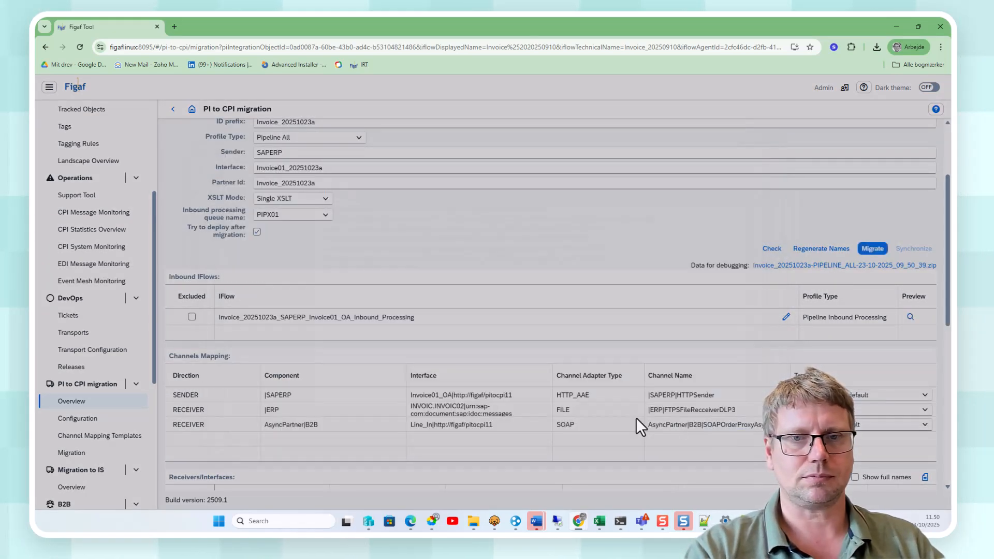
View the outbound iFlow settings for the AsyncPartner_B2B Line_In interface and close them without changes.
scroll(510, 477, down, 5)
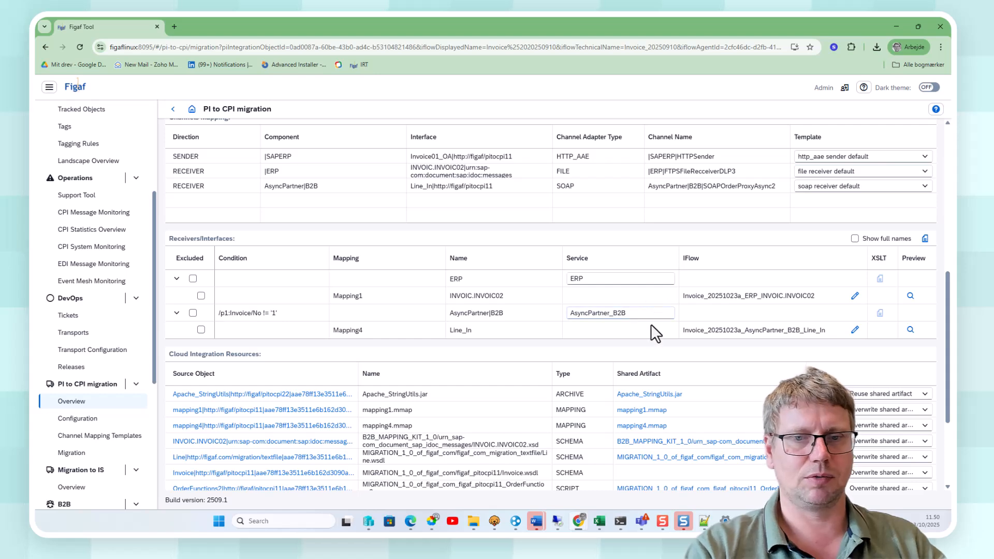
click(855, 330)
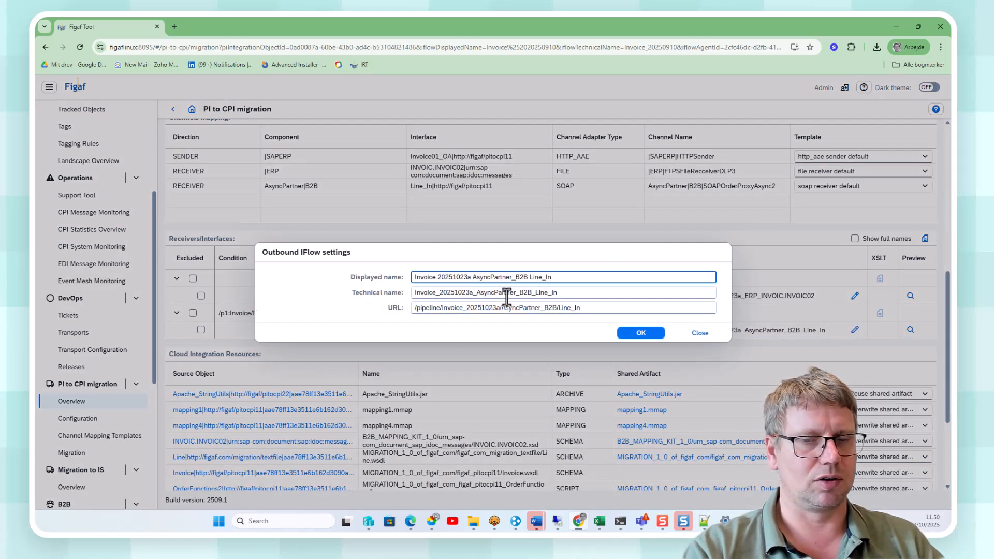
key(Escape)
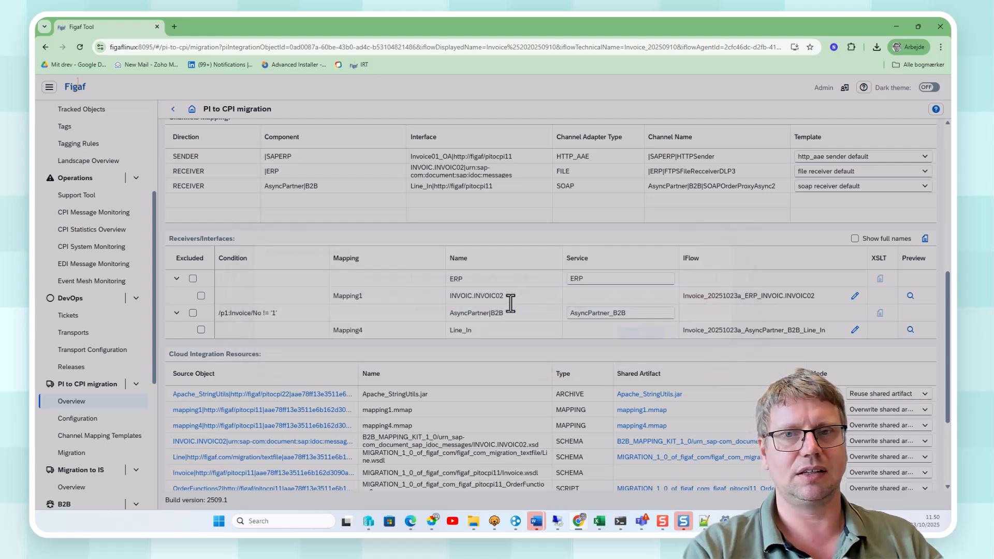
Migrate the integration object to CPI and close the migration process window.
scroll(512, 304, up, 5)
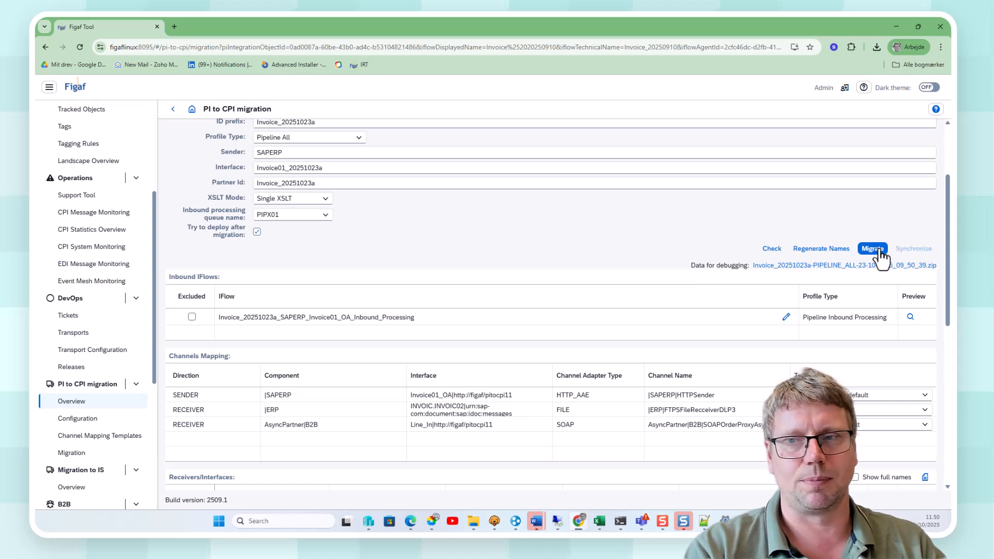
click(873, 249)
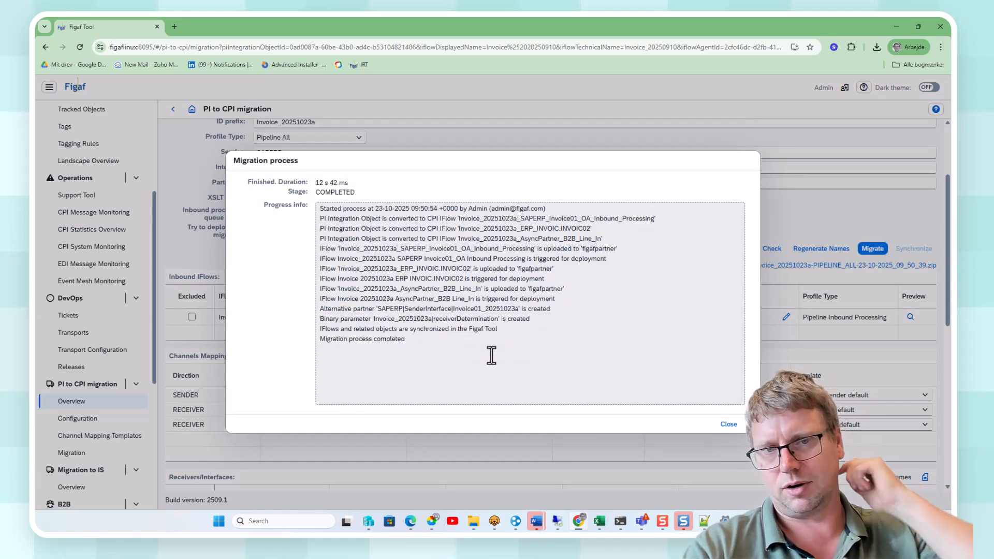
click(728, 424)
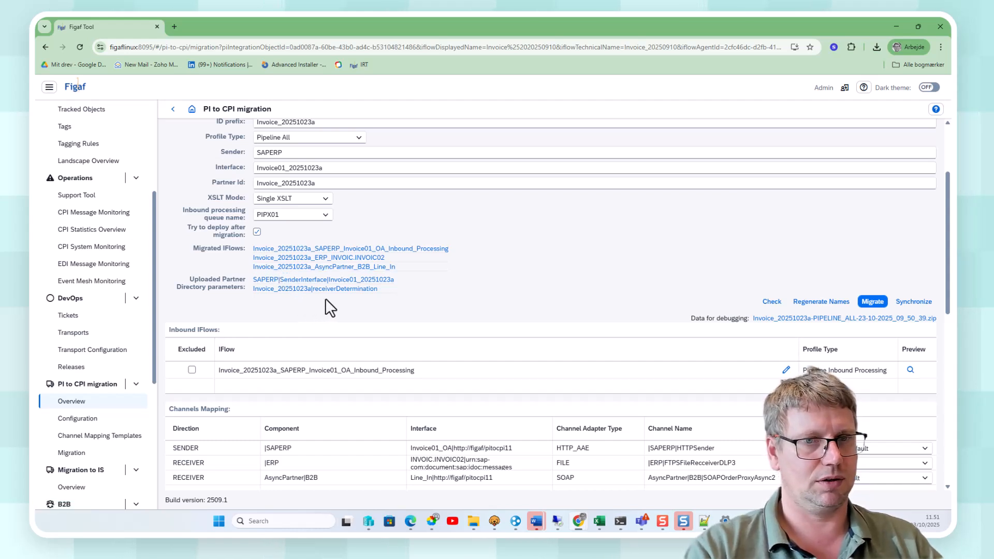
Open the migrated ERP INVOIC.INVOIC02 iFlow in SAP Integration Suite and inspect the exchange properties of its CM3 binding step.
click(344, 258)
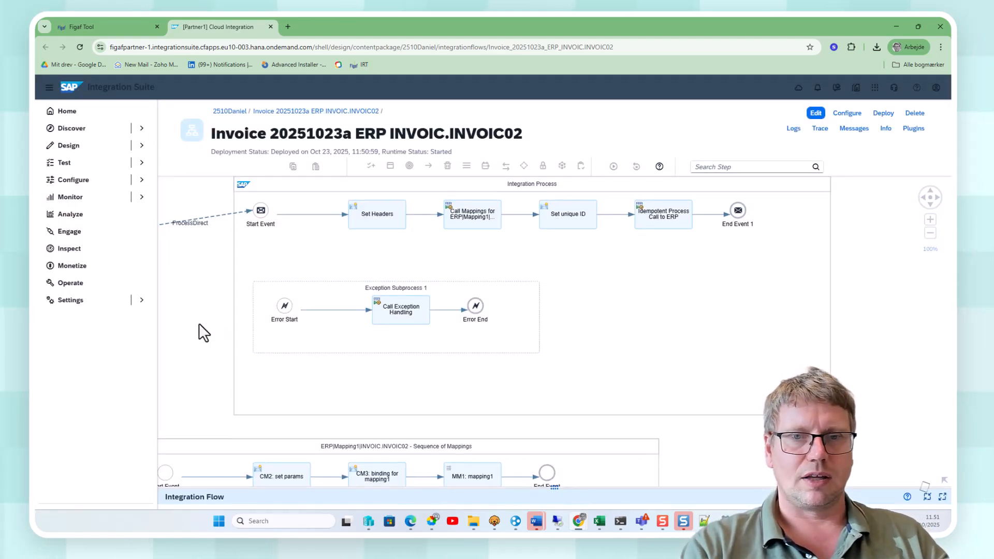
drag(199, 323, 241, 238)
drag(280, 310, 365, 216)
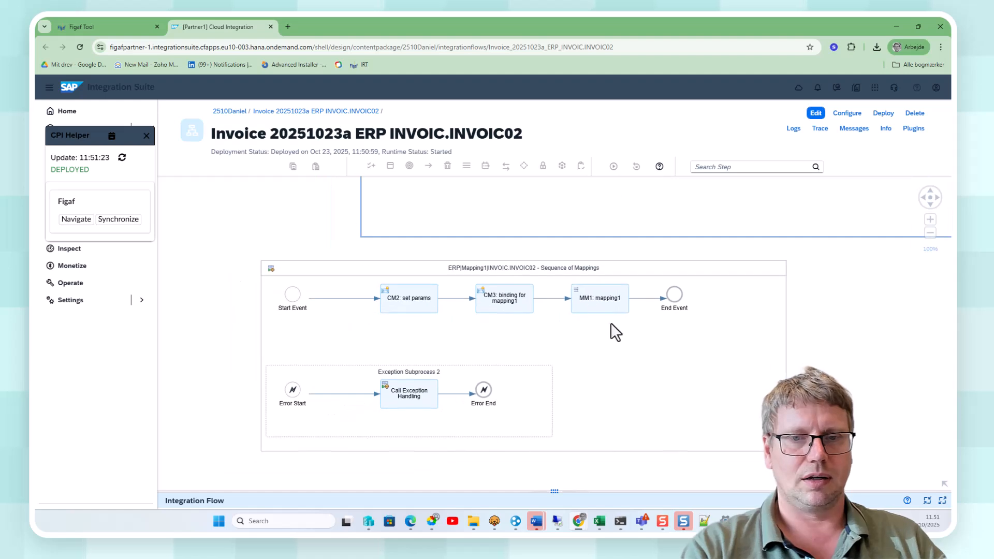
click(510, 306)
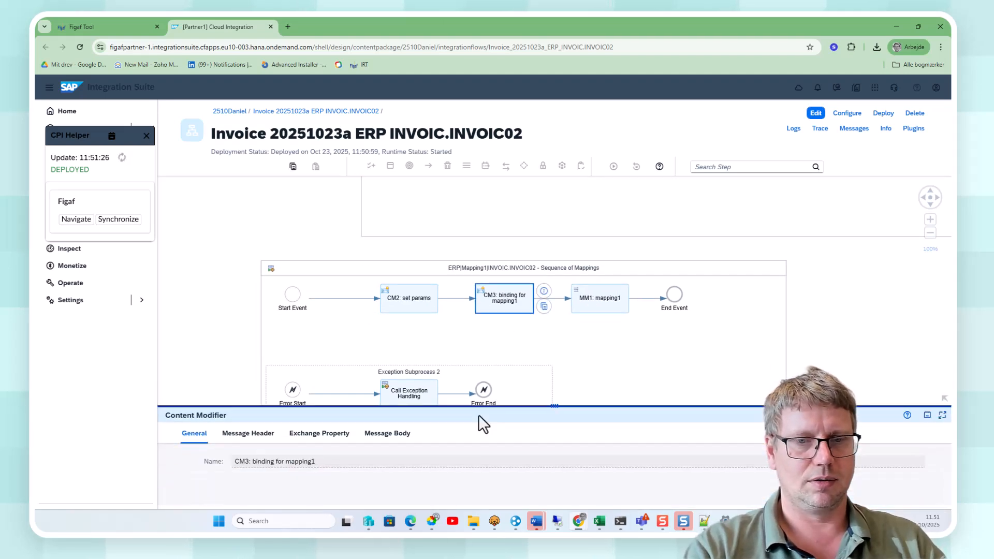
click(313, 435)
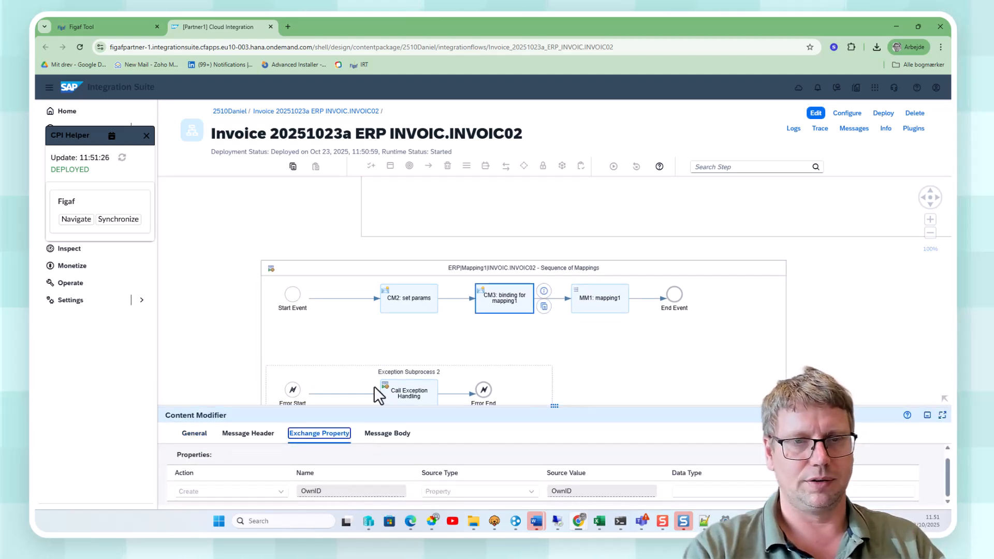
Examine the iFlow's externalized parameters in an enlarged properties area, and shrink the area again.
click(304, 238)
click(403, 433)
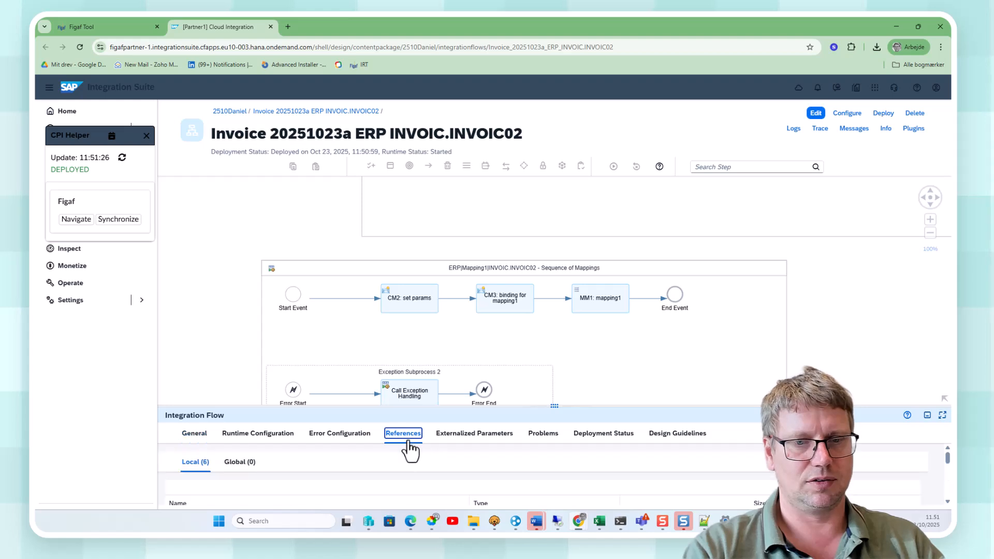
click(469, 435)
scroll(235, 451, down, 1)
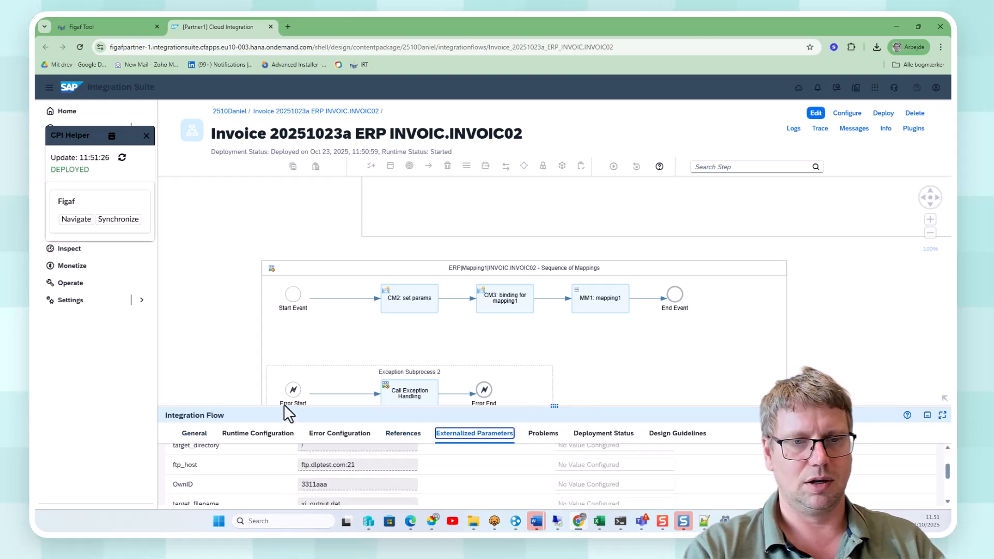
drag(284, 406, 285, 266)
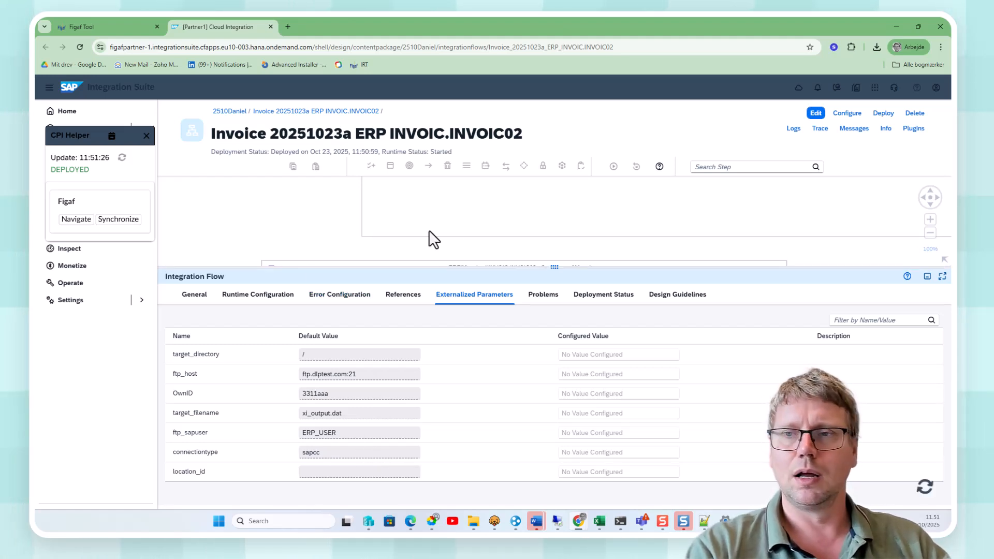
drag(681, 268, 642, 449)
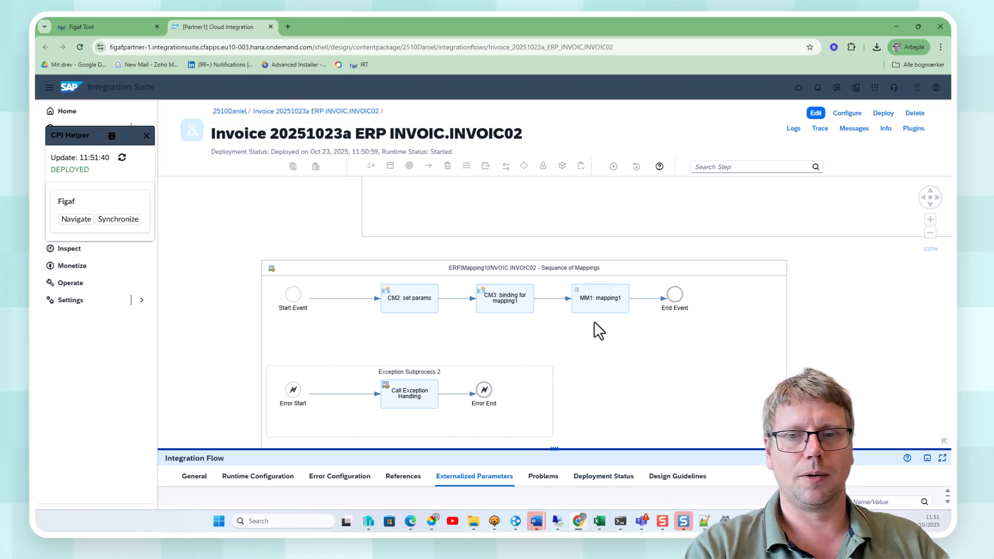
Open the message mapping resource used by the MM1: mapping1 step.
click(601, 306)
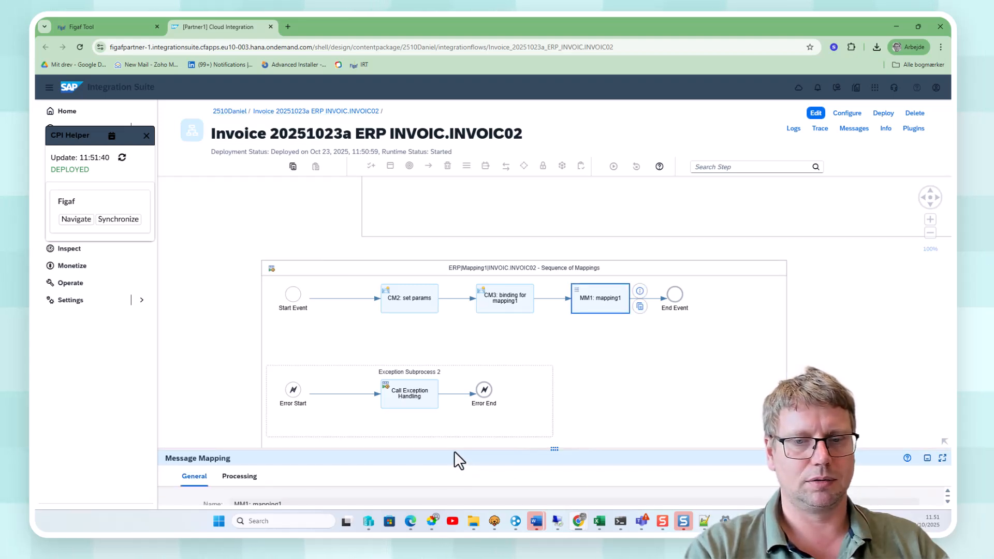
drag(454, 450, 443, 318)
click(241, 347)
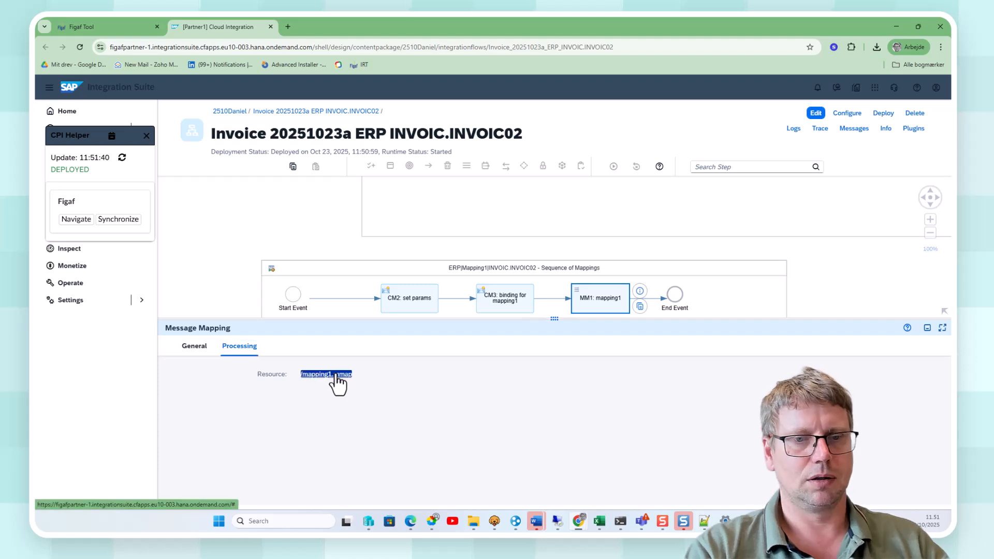
click(336, 374)
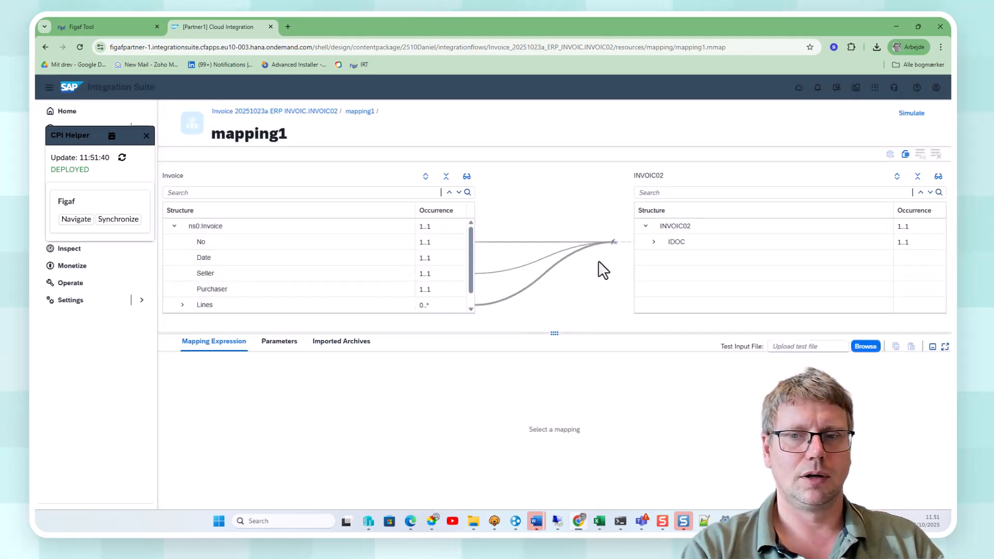
Expand the IDOC and E1EDK01 nodes of the INVOIC02 target structure and view the mapping's parameters.
click(653, 242)
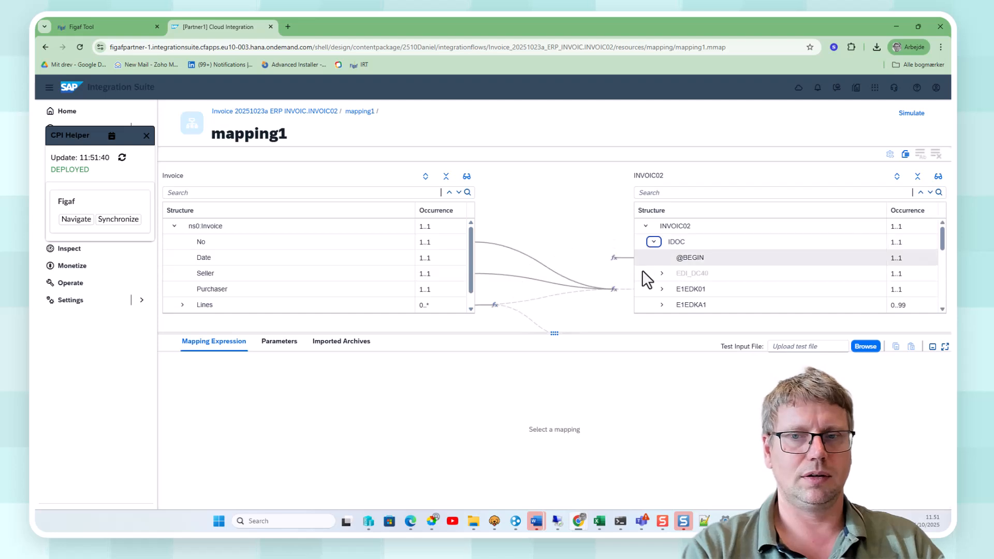
click(669, 290)
click(662, 289)
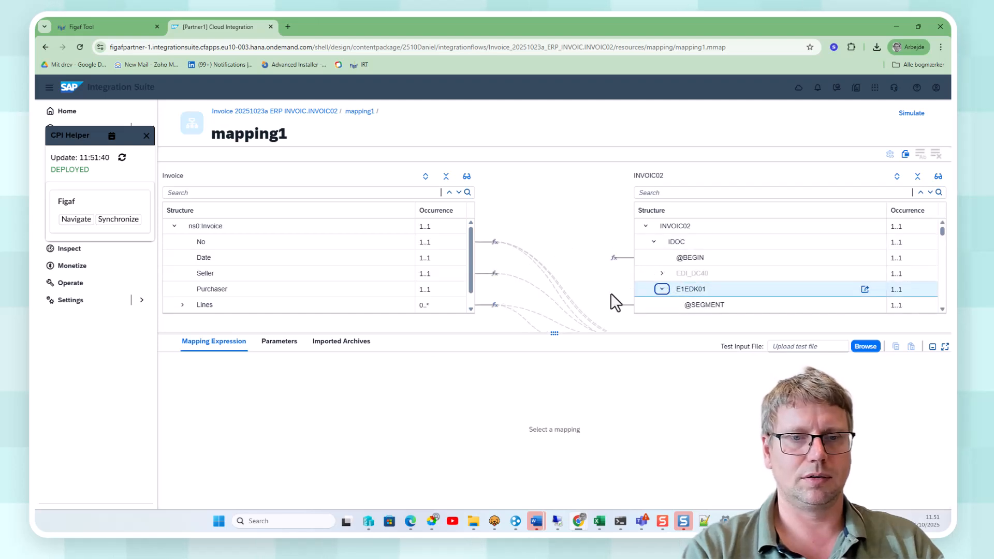
click(279, 342)
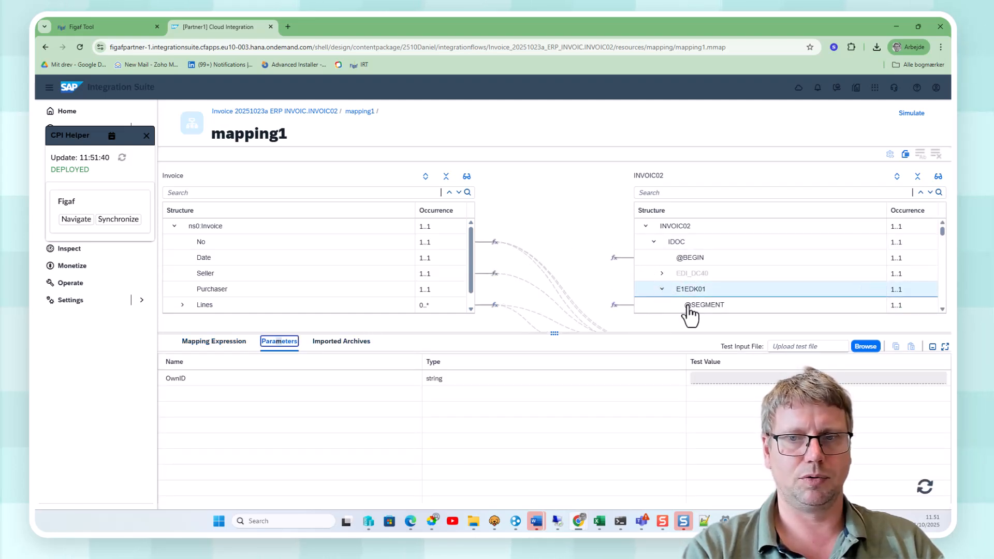
Show the mapping expression of the CURCY target field under E1EDK01.
scroll(690, 313, down, 3)
click(694, 263)
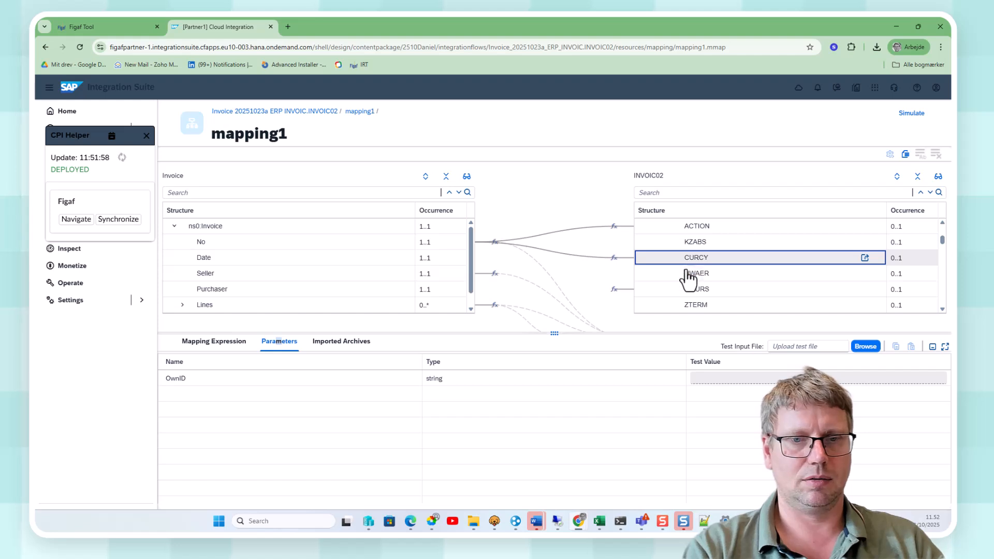
click(212, 341)
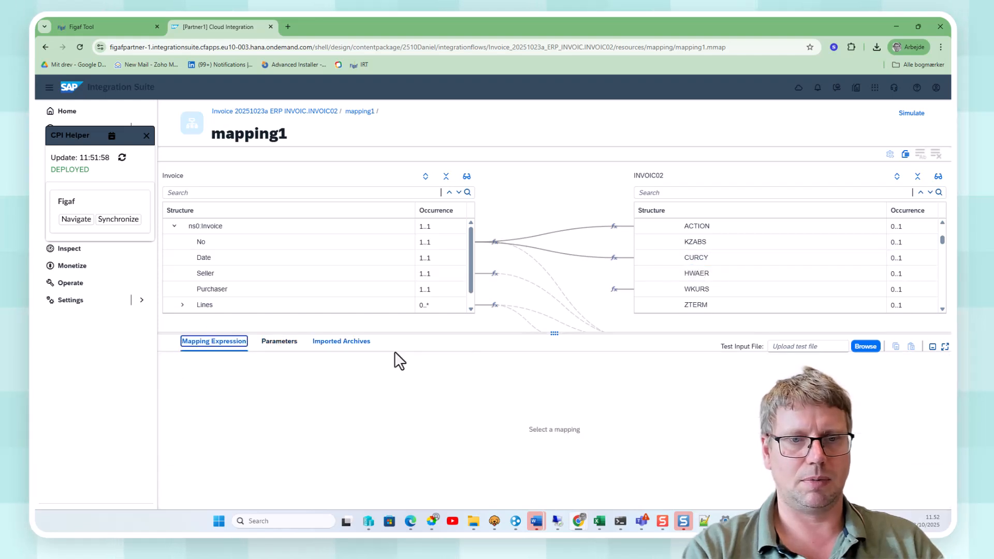
click(692, 259)
Open the Groovy script behind the configuredValue function in the CURCY expression and reload the script page.
click(437, 386)
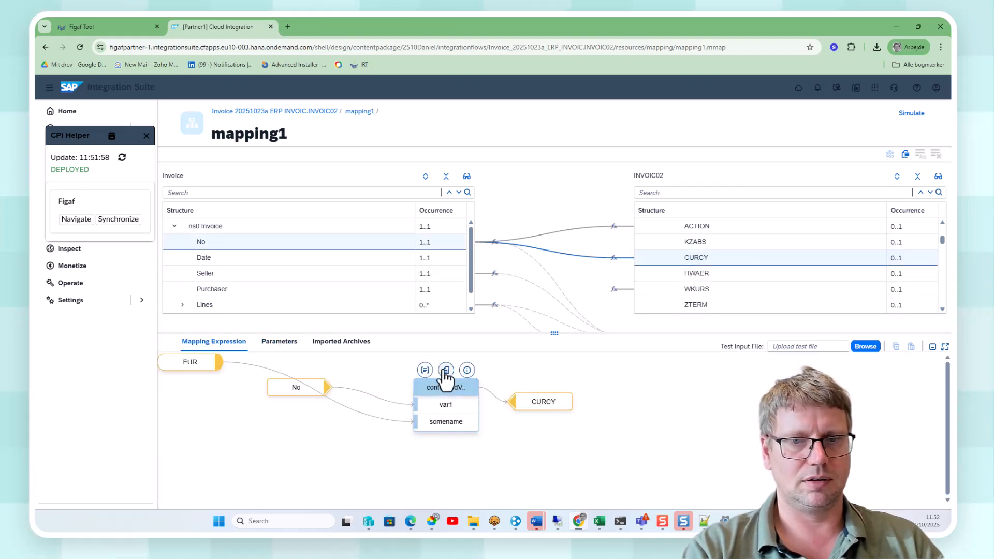
click(445, 370)
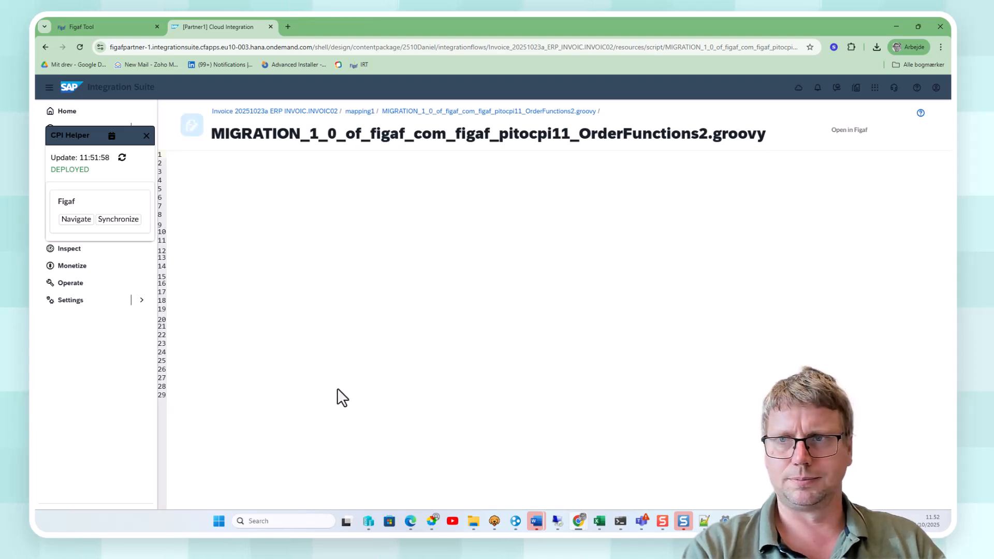
click(238, 222)
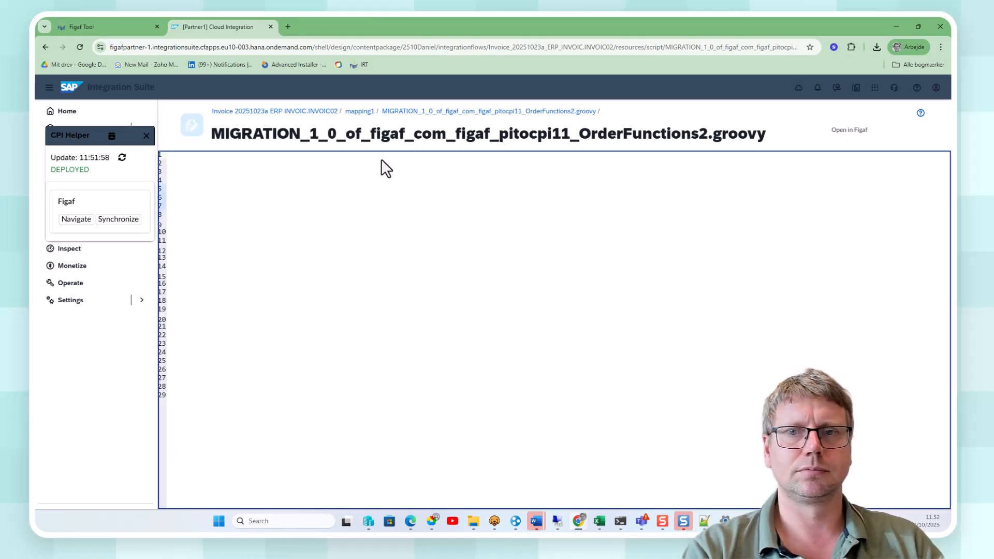
double_click(471, 115)
click(515, 47)
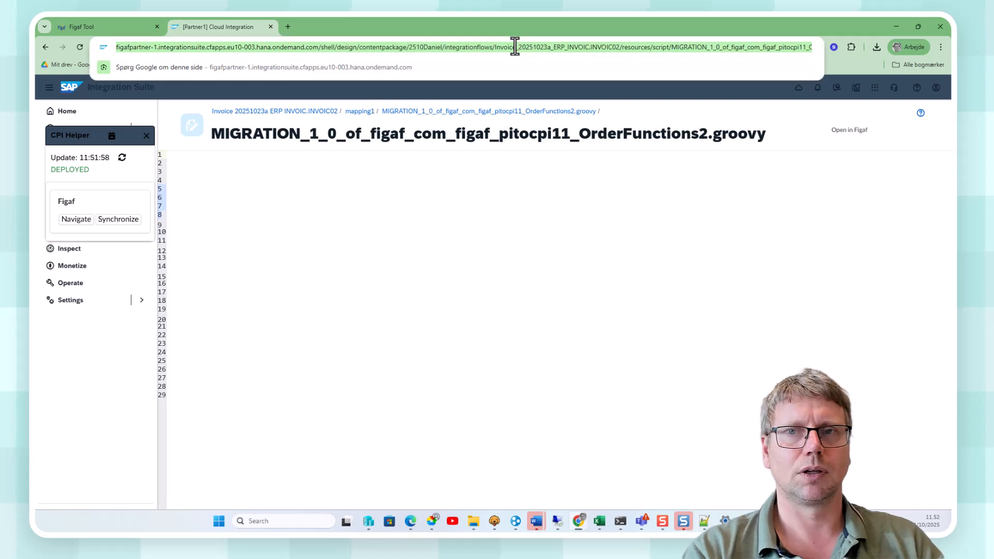
key(Return)
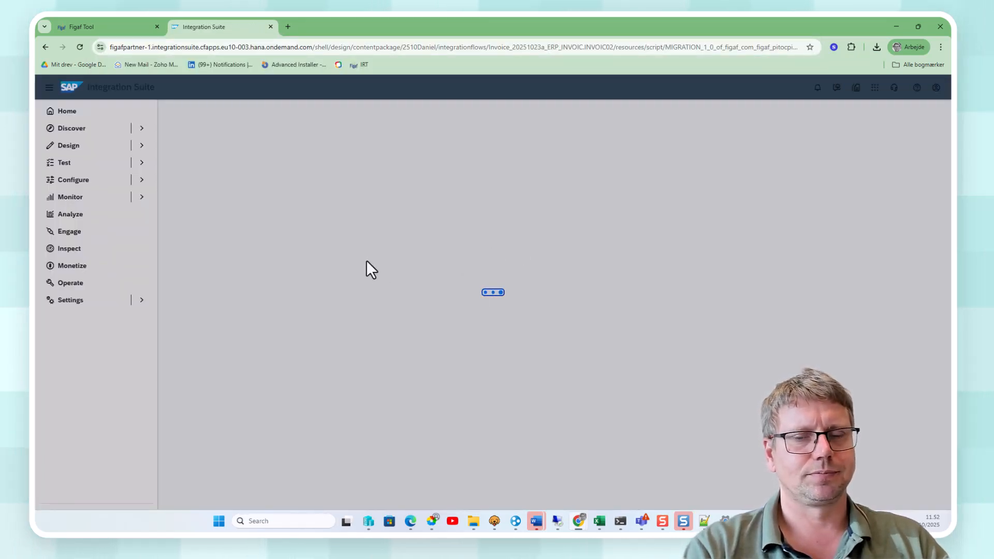
Examine the script's checkLogTrace function, including its commented-out trace lines, the context.setProperty call and the return statement.
scroll(264, 271, down, 1)
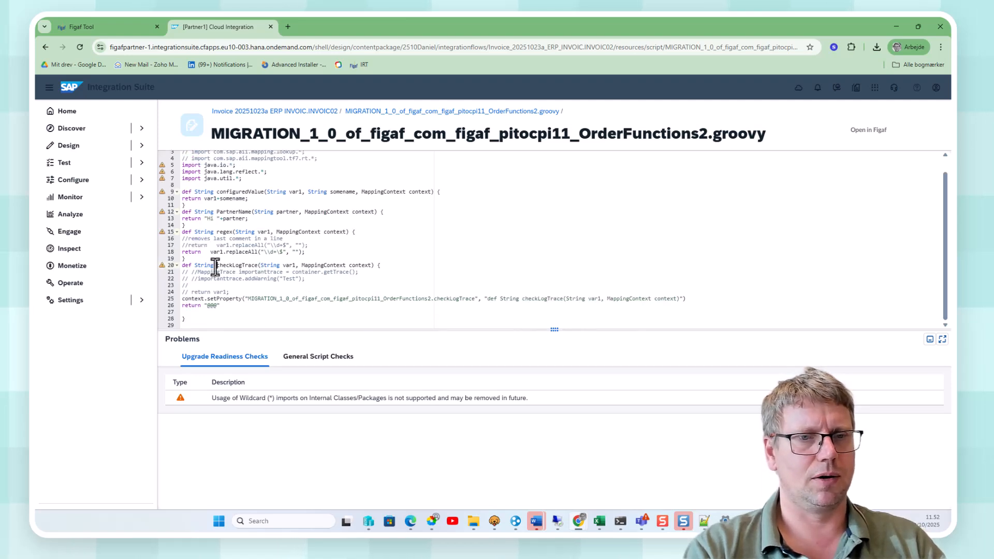
drag(217, 266, 271, 285)
click(272, 288)
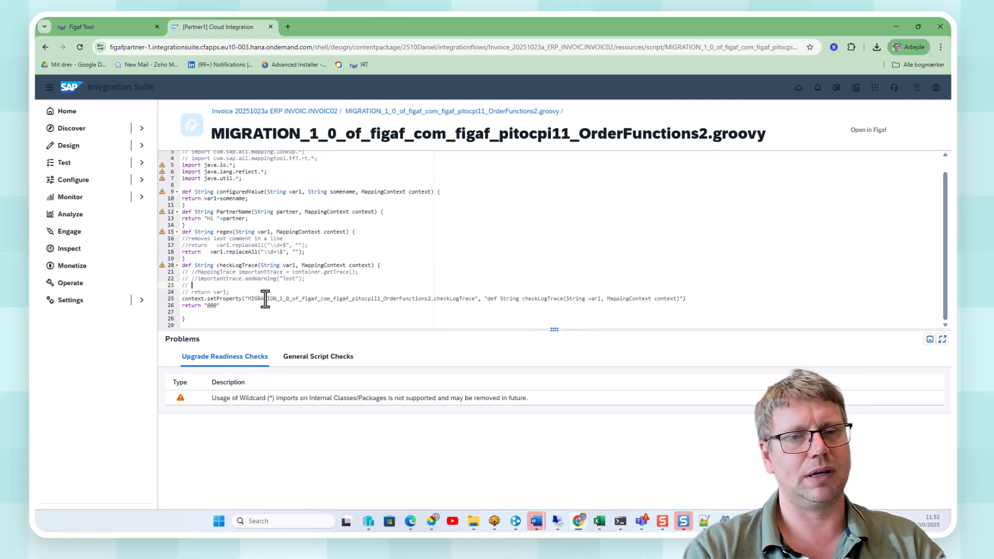
drag(287, 274, 301, 288)
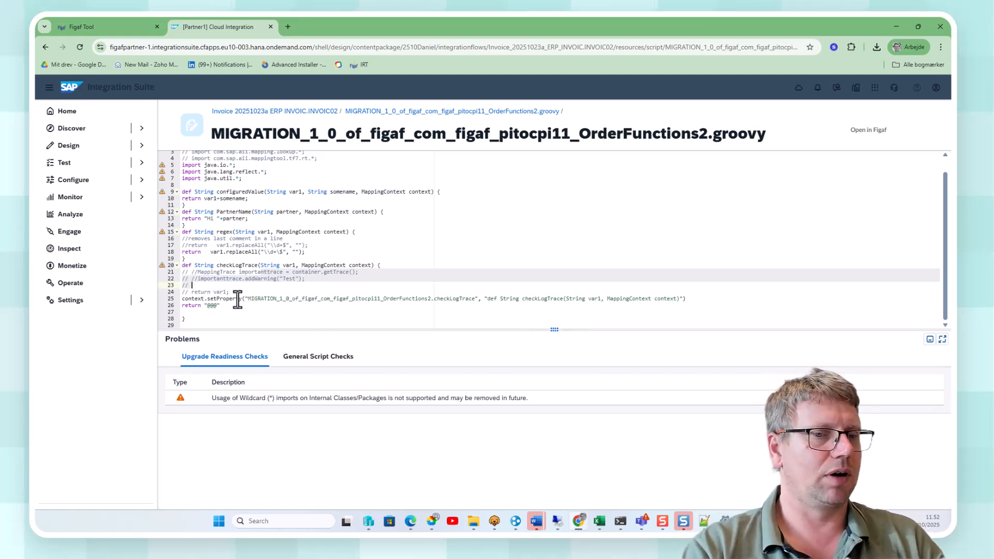
drag(242, 298, 384, 300)
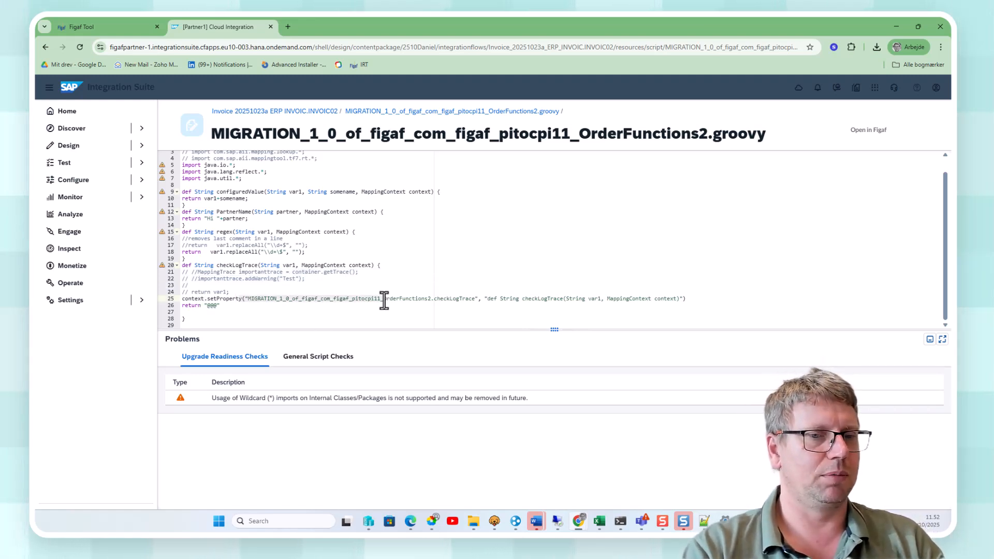
click(212, 305)
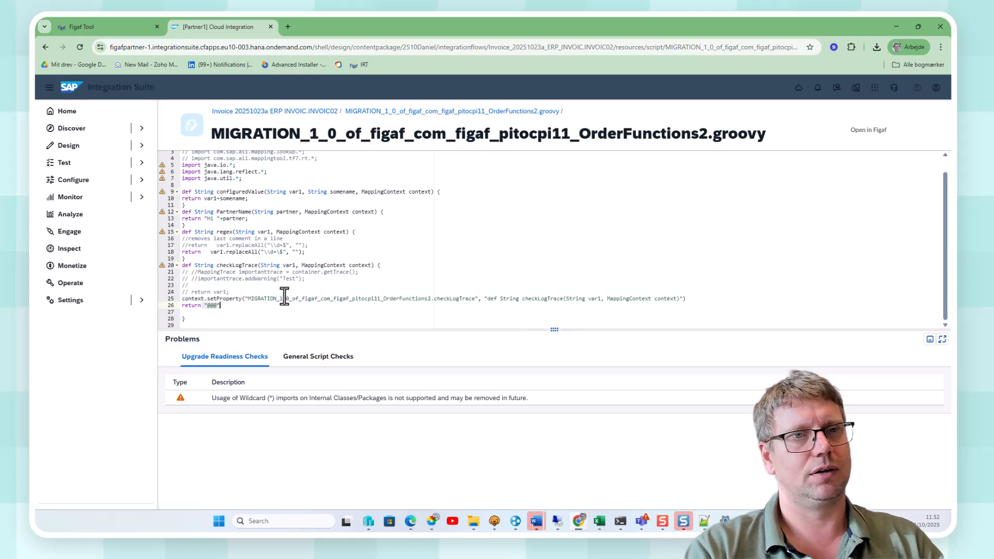
Open the OrderFunctions2 script in Figaf's IDE and choose the PartnerName function for testing.
click(869, 130)
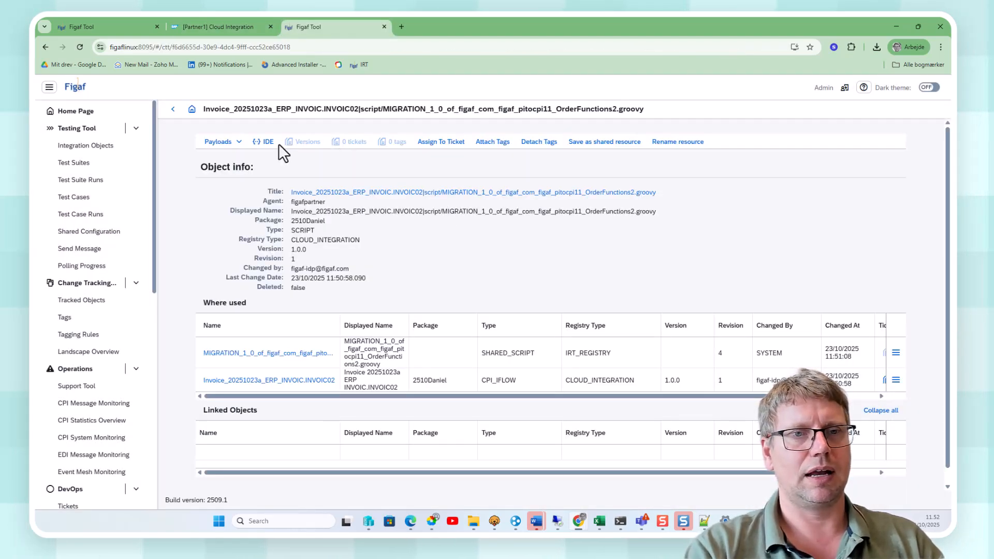
click(267, 142)
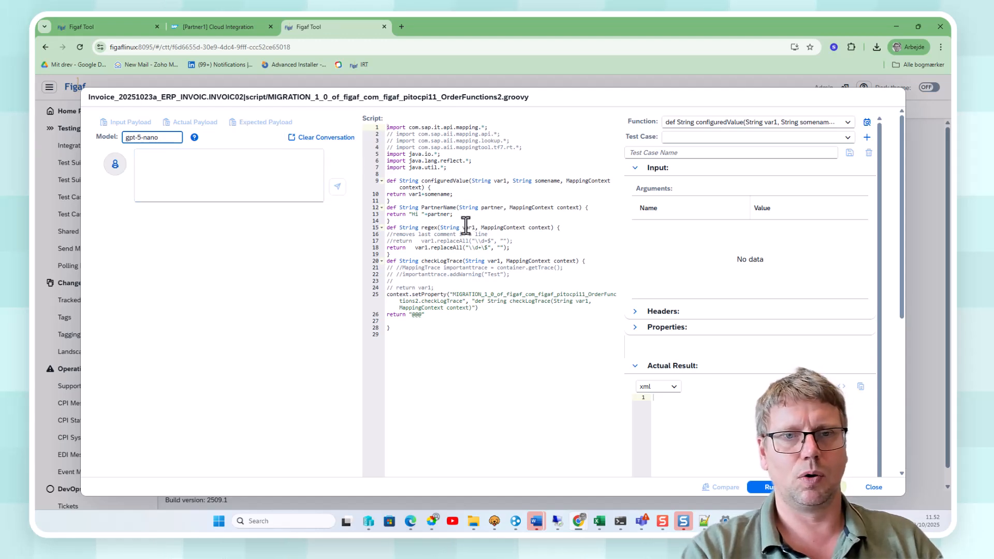
click(845, 124)
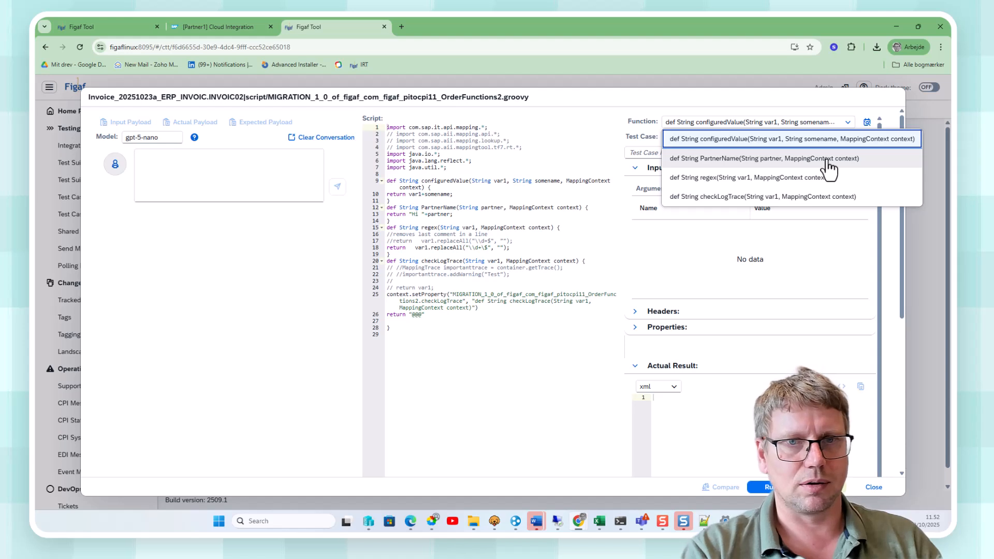
click(761, 161)
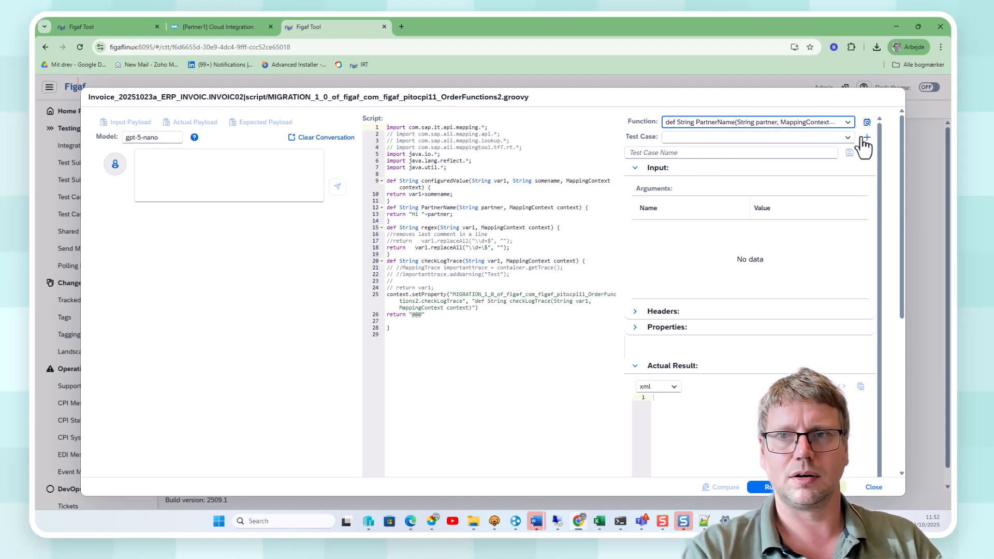
Add a test case for PartnerName with partner set to 345, run it, inspect the returned value and close the IDE.
click(863, 140)
click(770, 236)
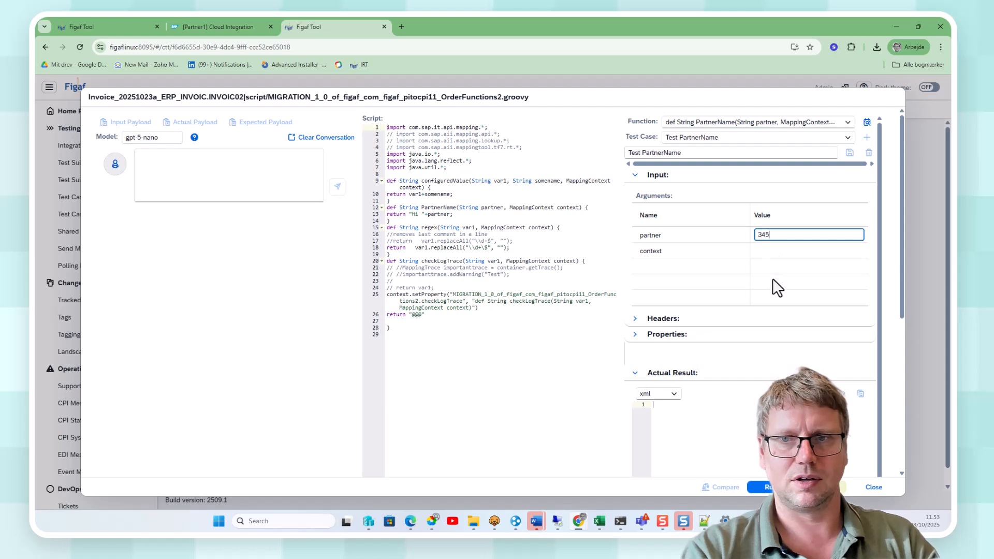
click(759, 492)
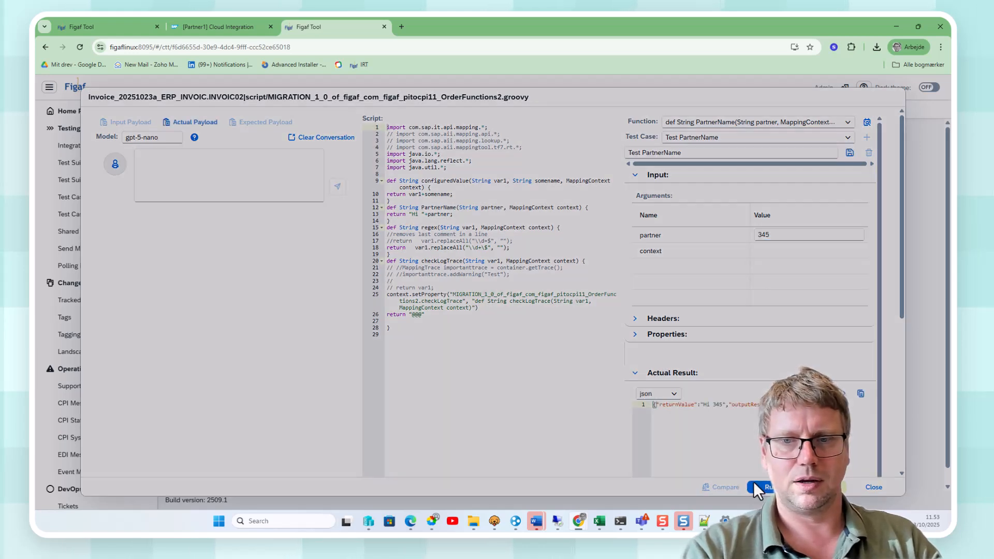
click(715, 405)
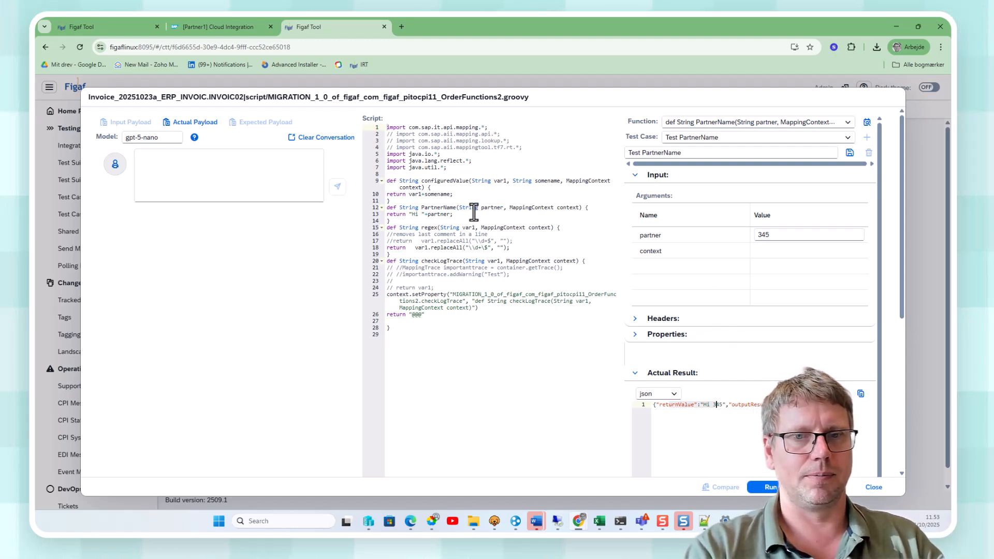
click(889, 491)
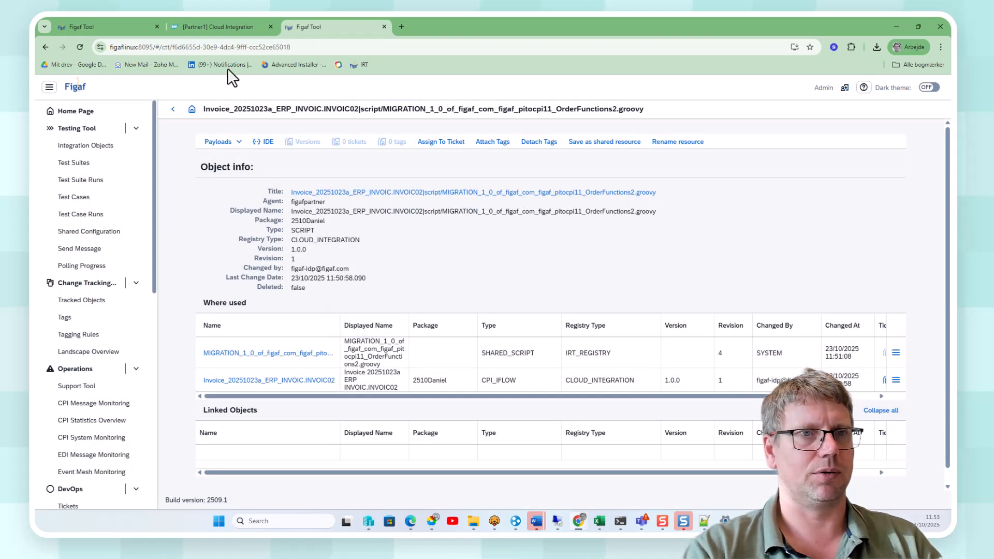
From Figaf's migration page, open the uploaded Invoice_20251023a receiverDetermination parameter, review its XSL routing, and close it without saving.
click(218, 31)
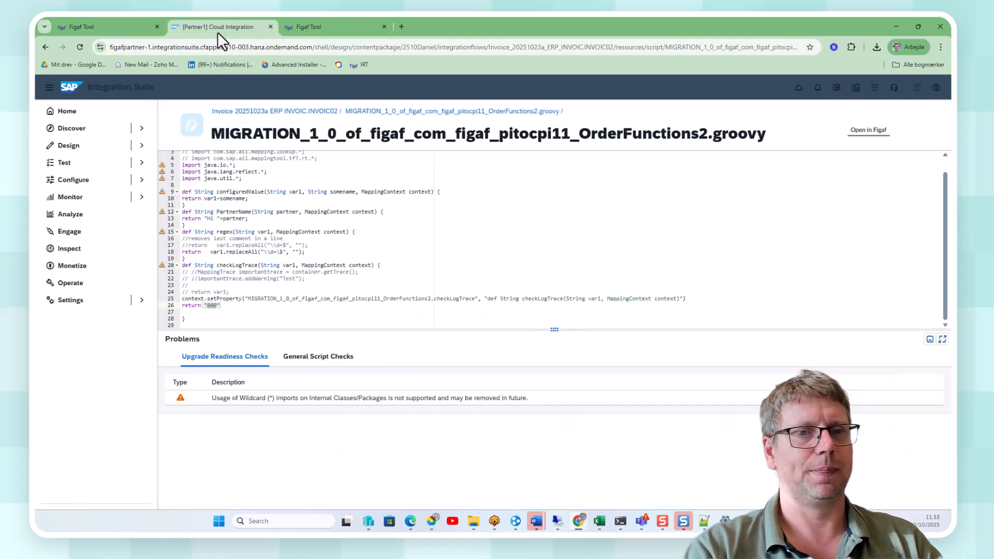
click(121, 31)
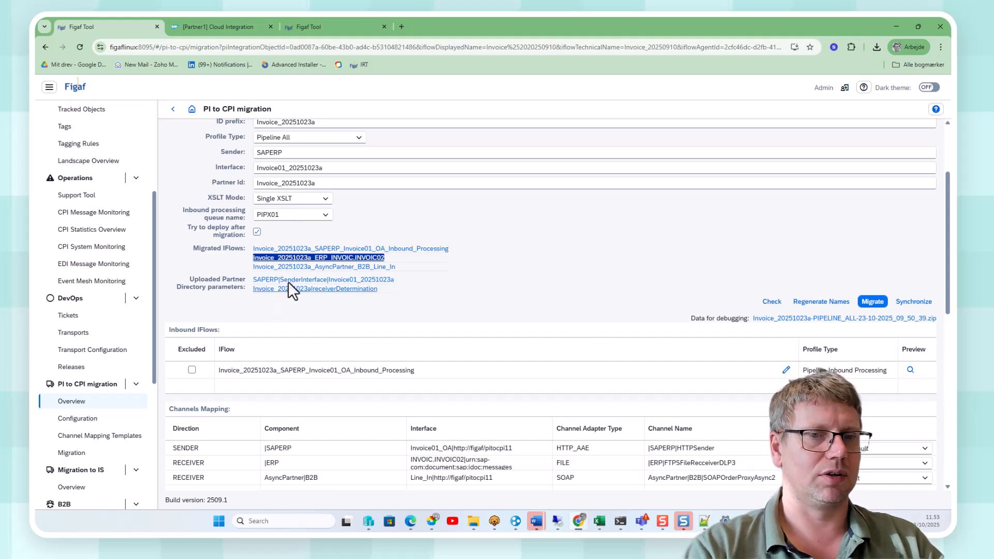
click(314, 289)
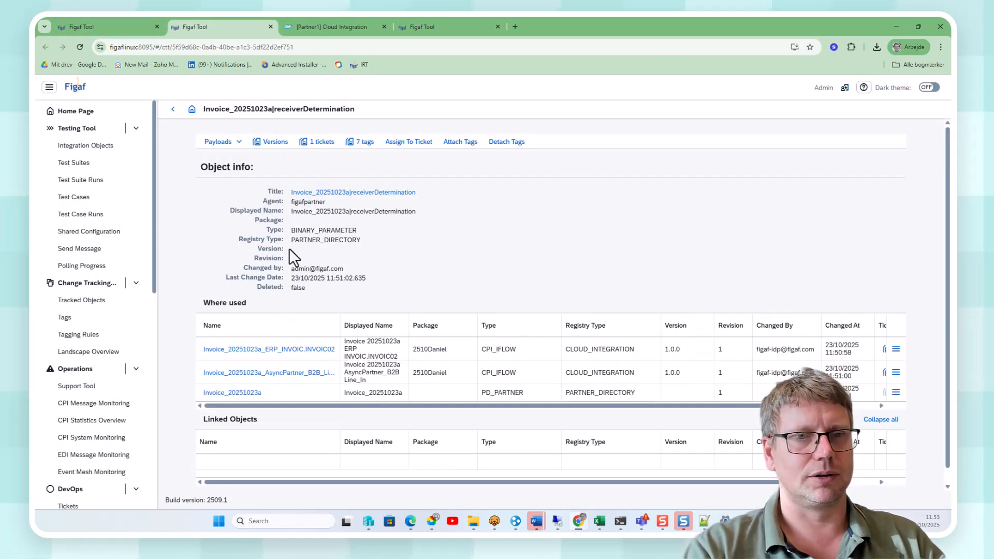
click(336, 192)
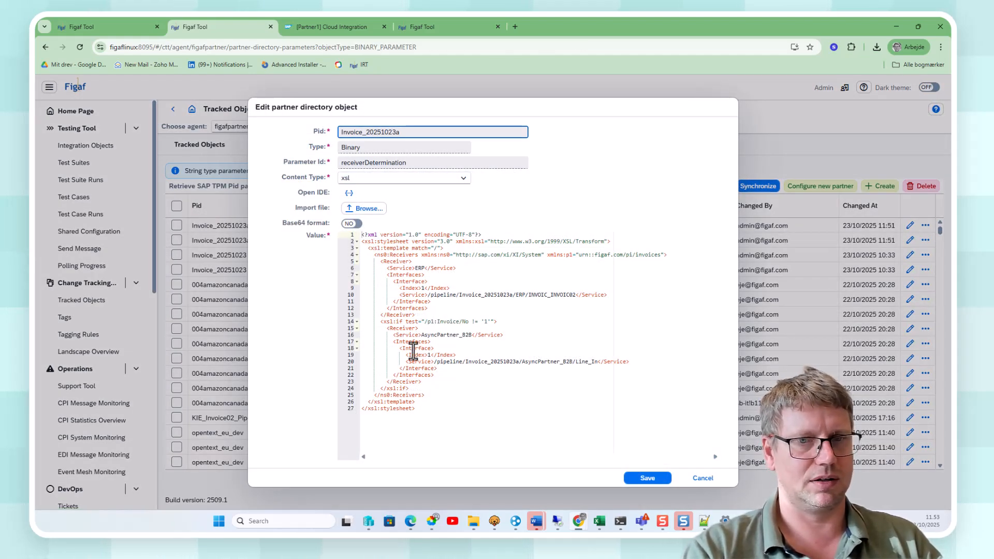
key(Escape)
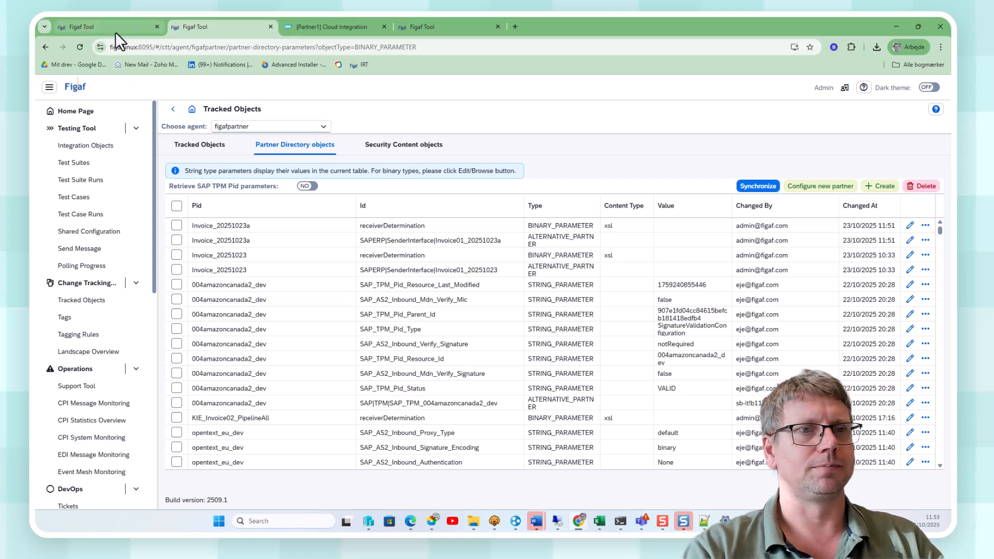
Return to the PI to CPI migration overview and start migrating test cases for the Invoice 20251023a object.
click(115, 32)
click(173, 108)
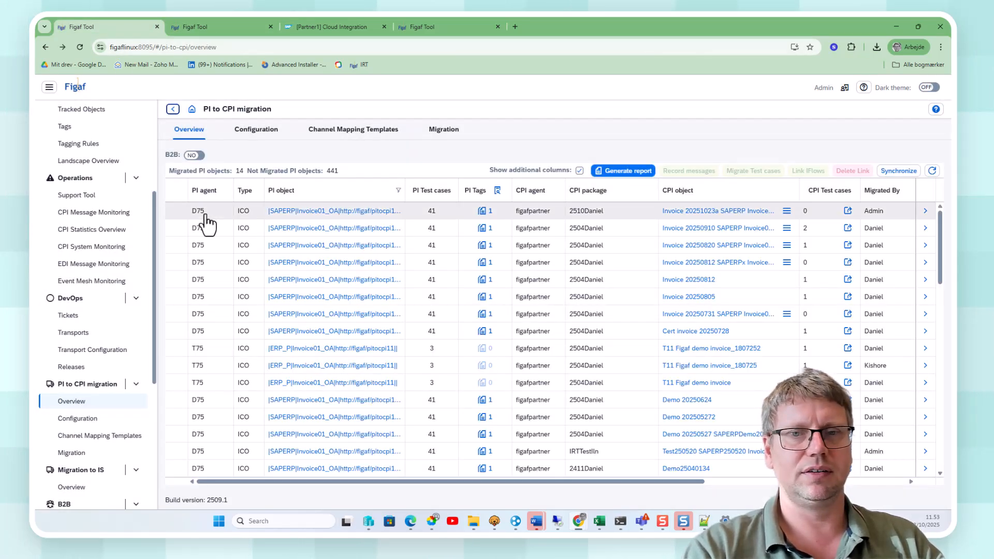
click(207, 214)
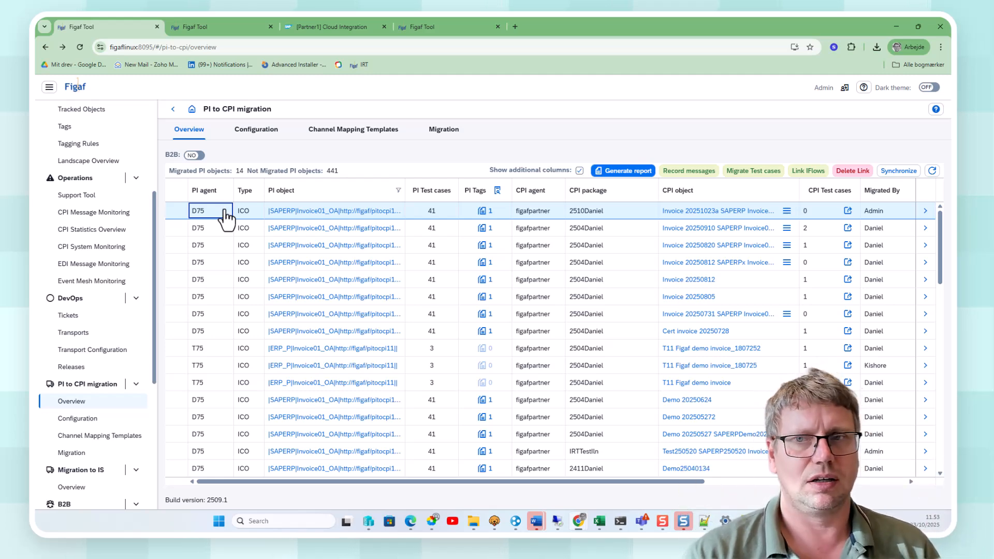
click(736, 173)
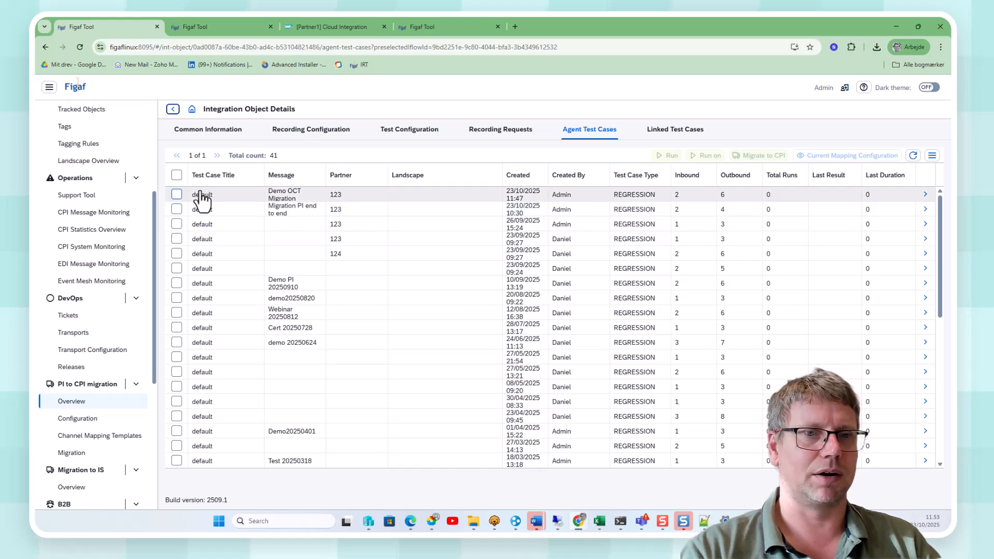
Select the Demo OCT Migration test case for migration to CPI and add it to the existing Demo OCT Migration test suite.
click(201, 196)
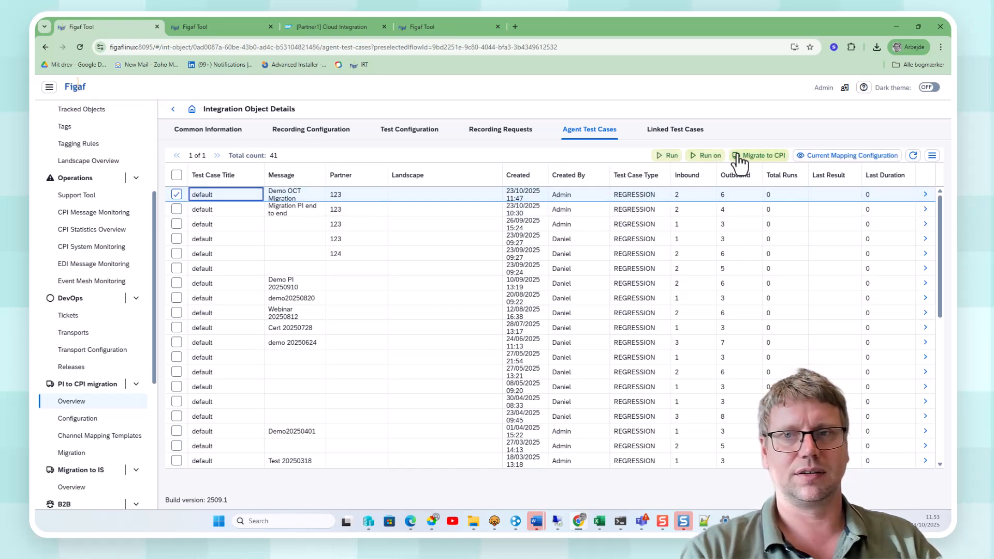
click(742, 158)
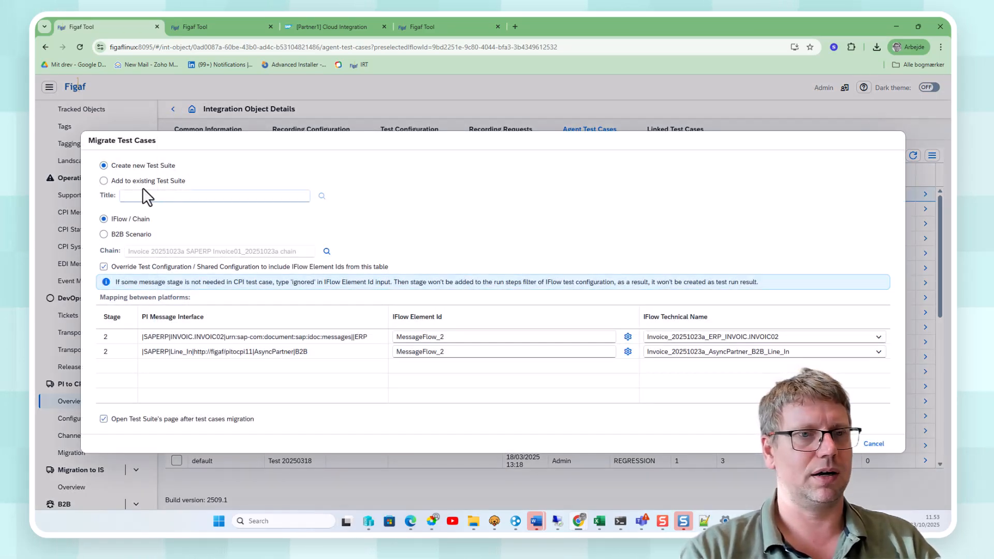
click(145, 181)
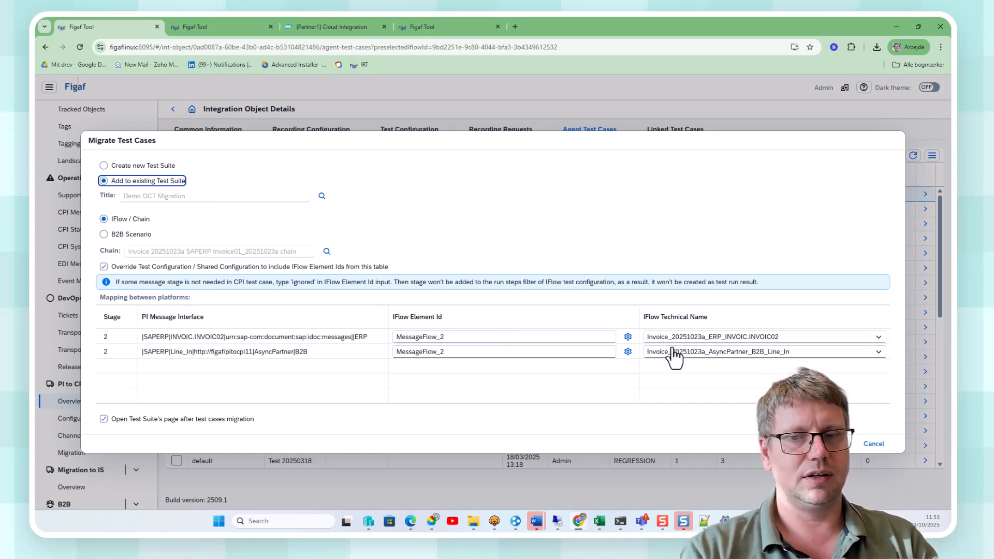
Map the ERP INVOIC.INVOIC02 stage to the Idempotent Process Call to ERP step and run the test case migration.
click(629, 339)
drag(730, 400, 685, 202)
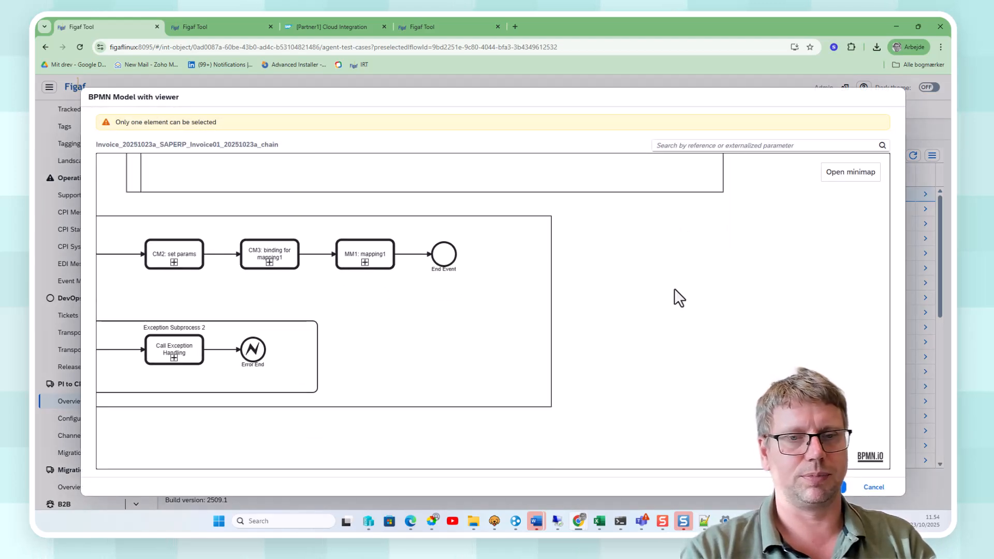
drag(679, 298, 704, 125)
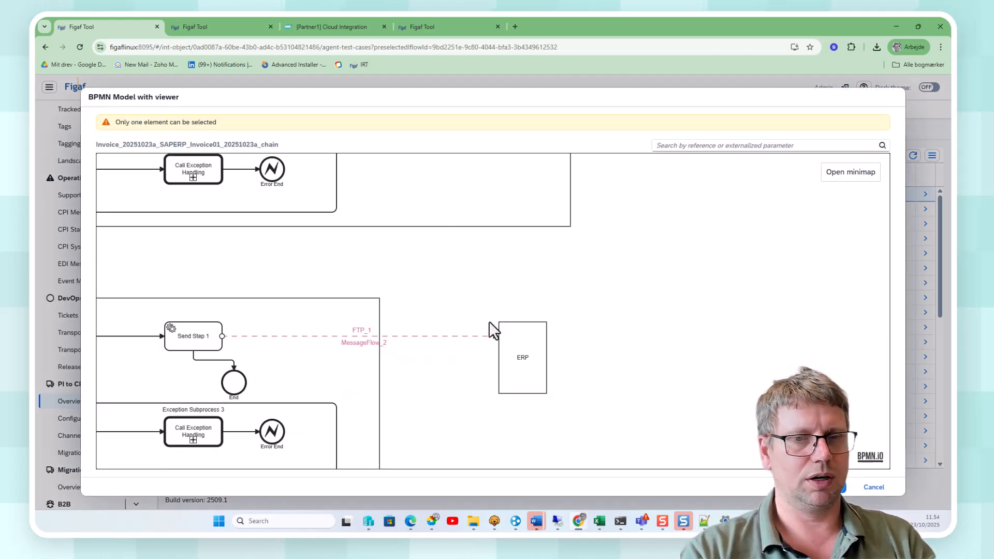
mouse_move(536, 262)
mouse_down()
mouse_move(568, 464)
mouse_move(538, 529)
mouse_up()
mouse_move(596, 390)
mouse_down()
mouse_move(582, 456)
mouse_move(537, 529)
mouse_up()
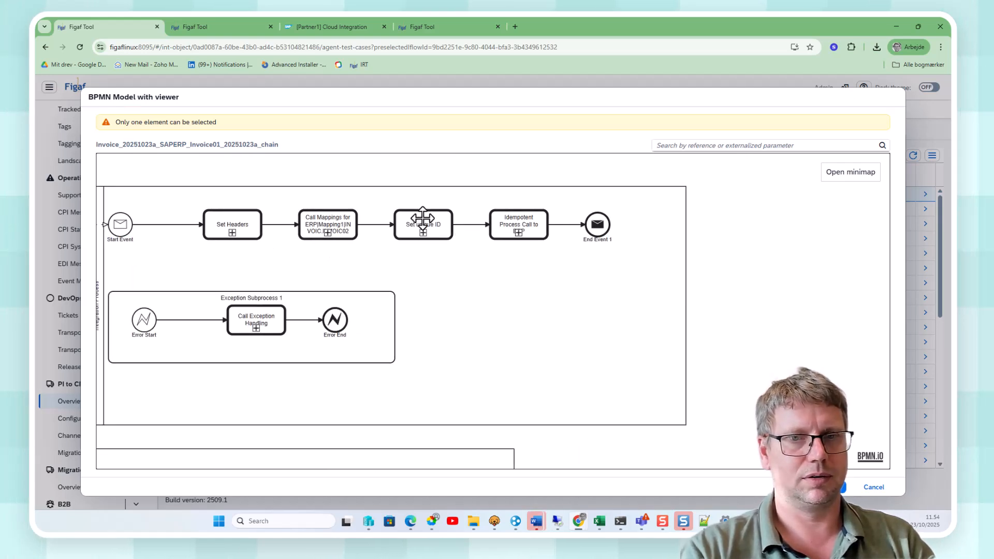
click(494, 226)
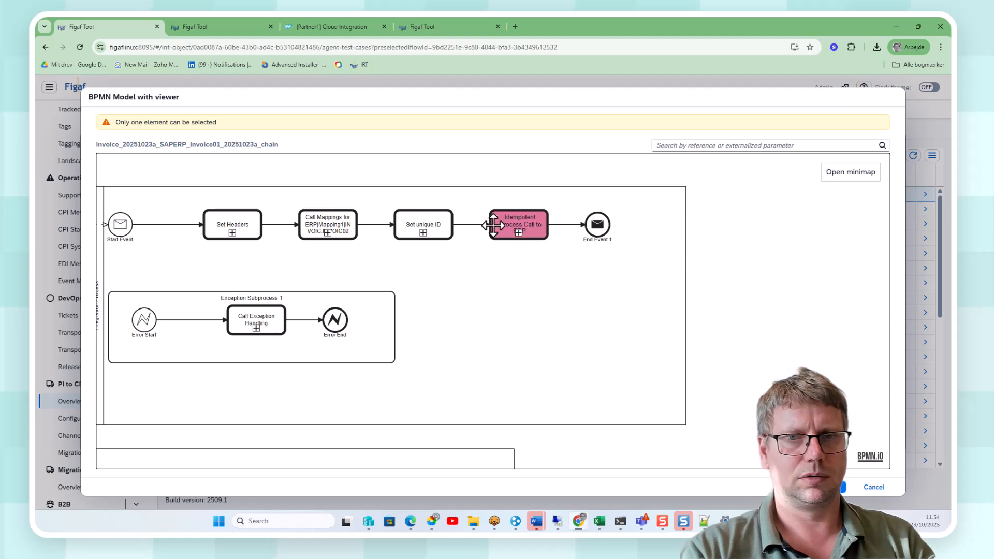
click(831, 488)
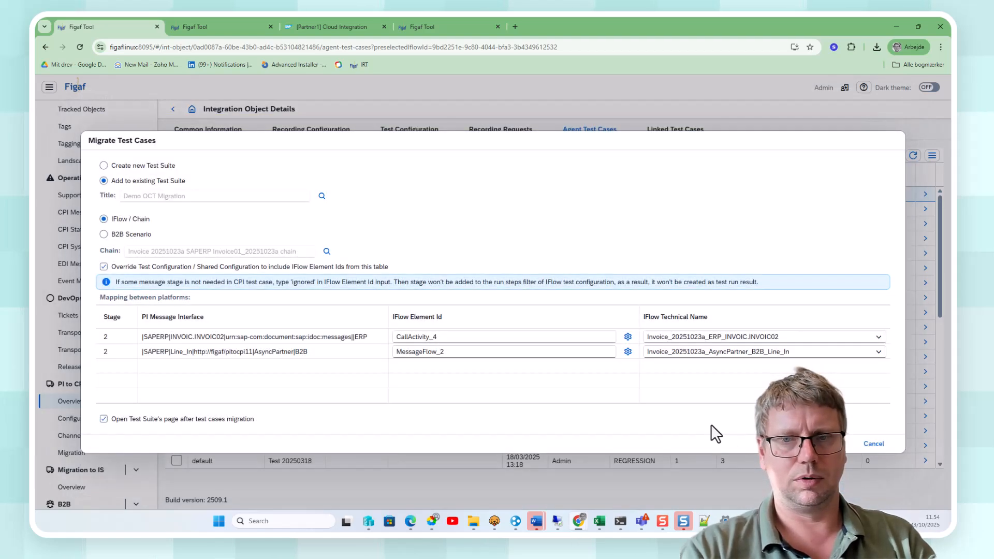
click(833, 443)
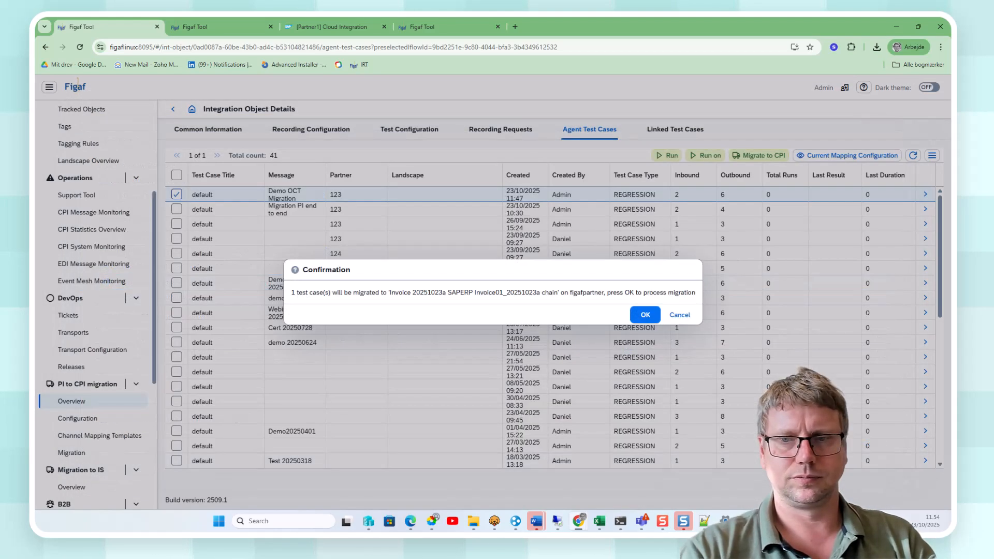
click(644, 313)
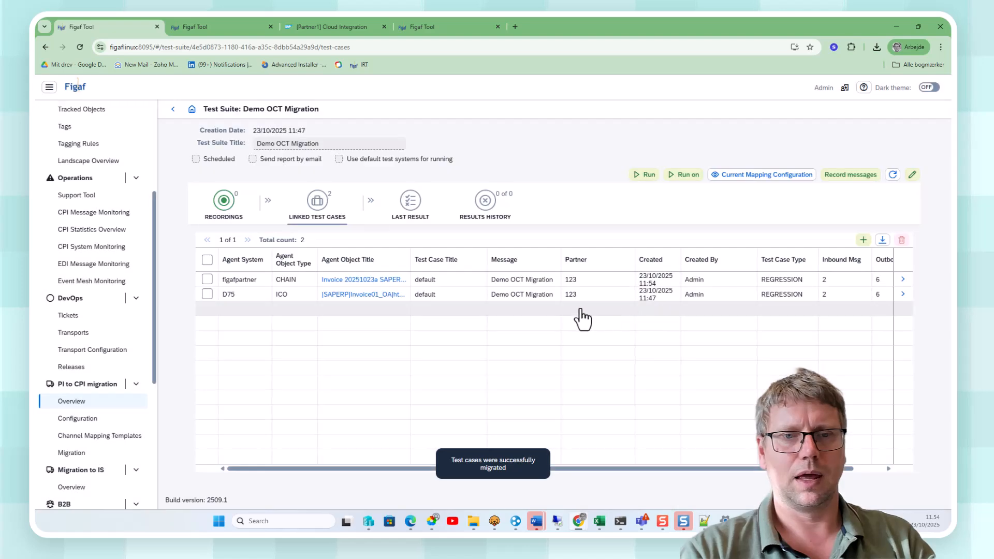
Open the migrated CHAIN test case from the Demo OCT Migration suite and run it from its testing results.
click(902, 282)
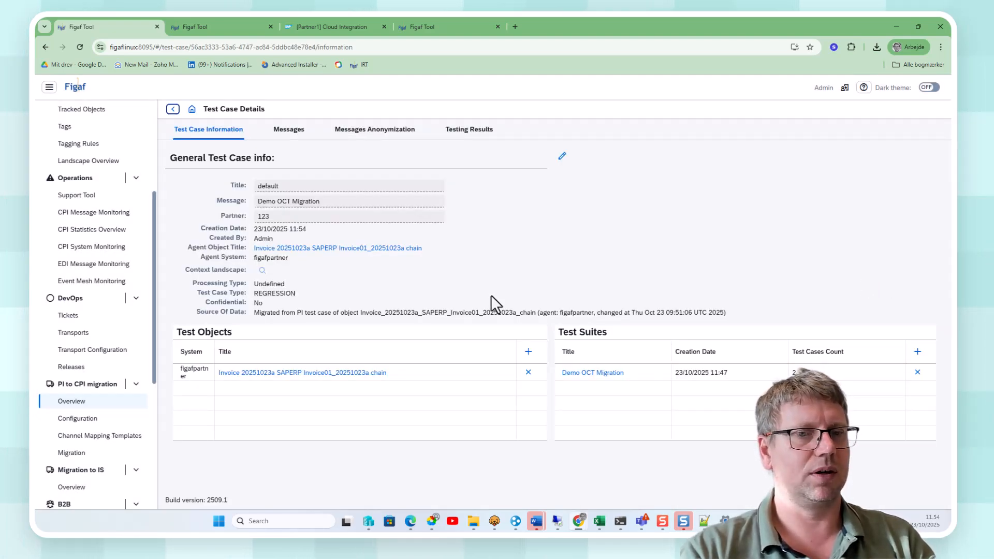
click(455, 132)
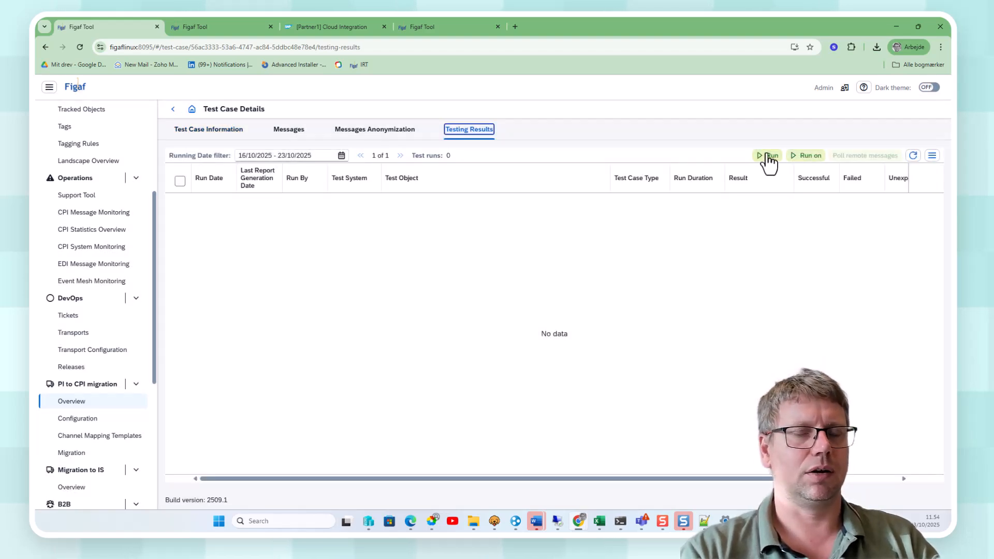
click(768, 155)
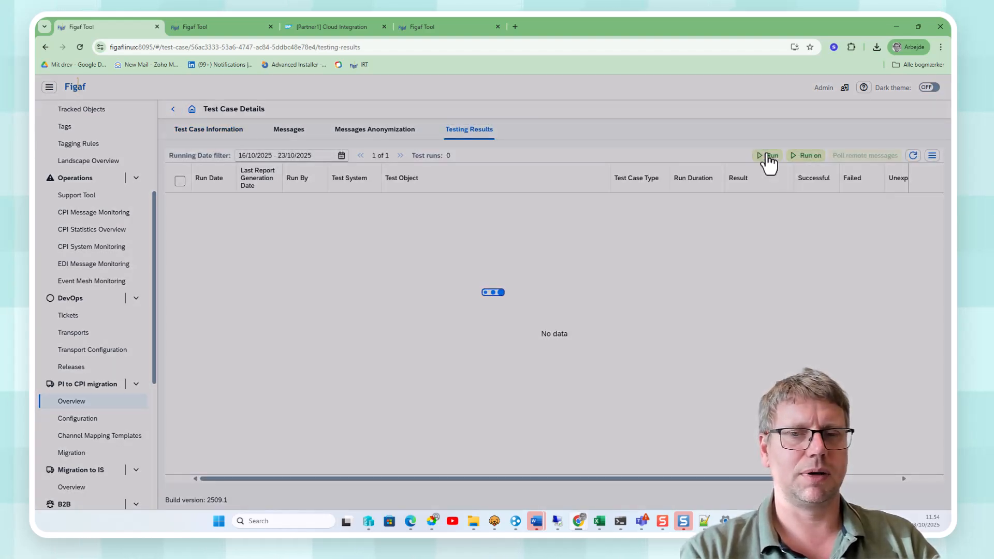
Switch to SAP Cloud Integration, return to the Invoice 20251023a ERP INVOIC.INVOIC02 iFlow and inspect its latest message run.
click(184, 26)
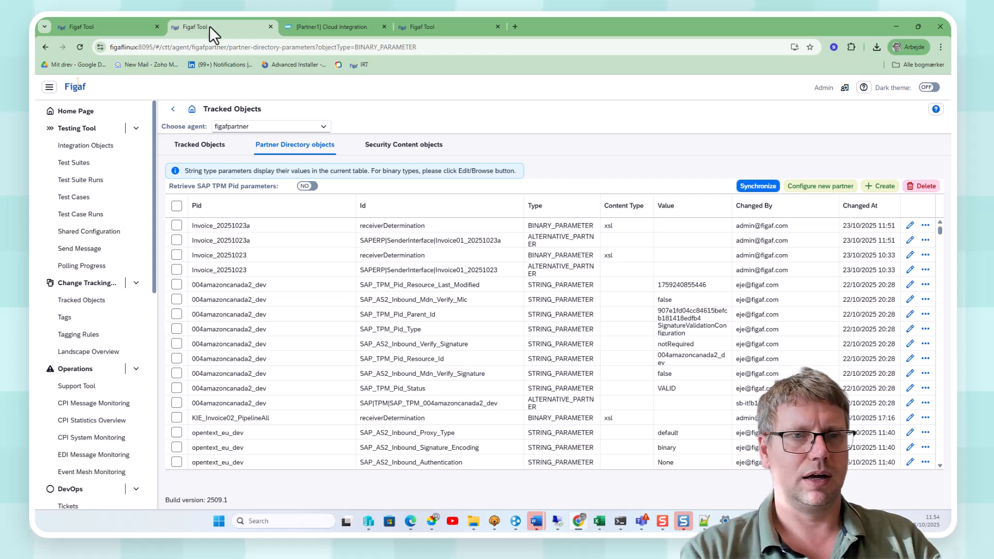
click(325, 25)
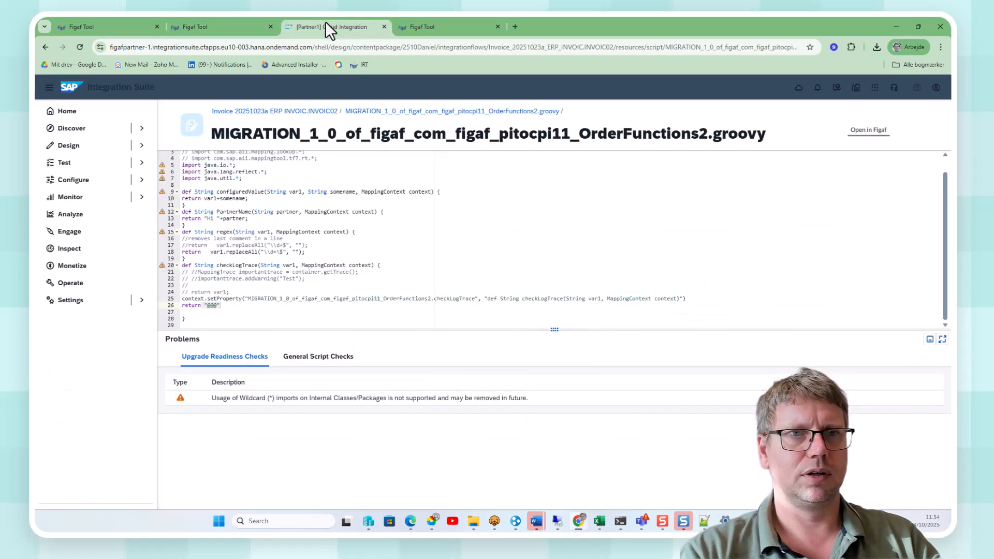
click(274, 111)
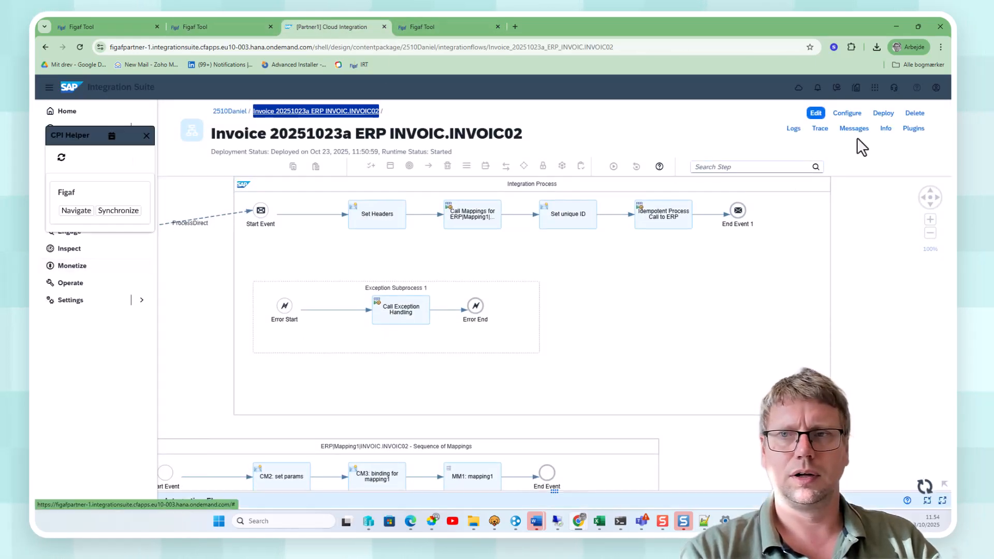
click(76, 192)
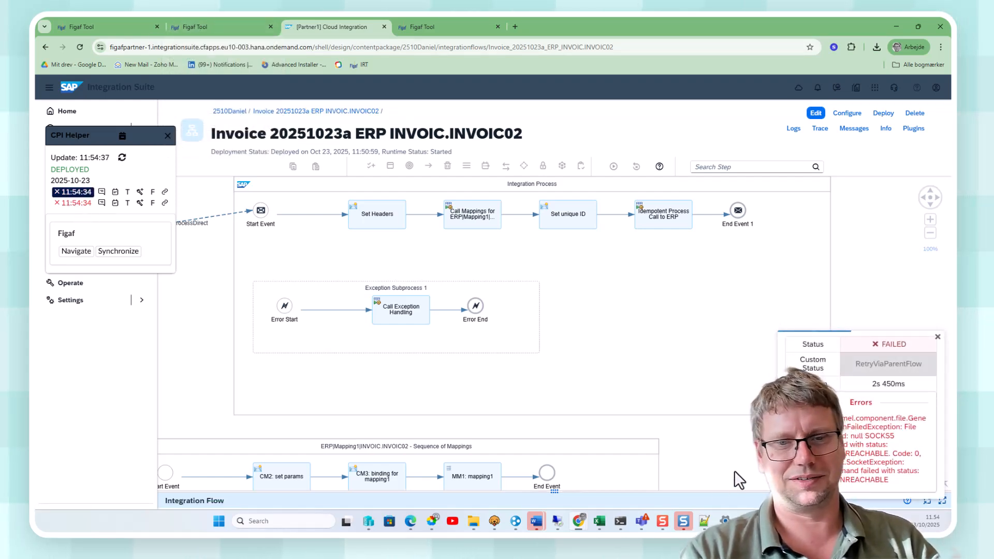
Return to the test case in Figaf, open the results of the test run and refresh them.
click(220, 28)
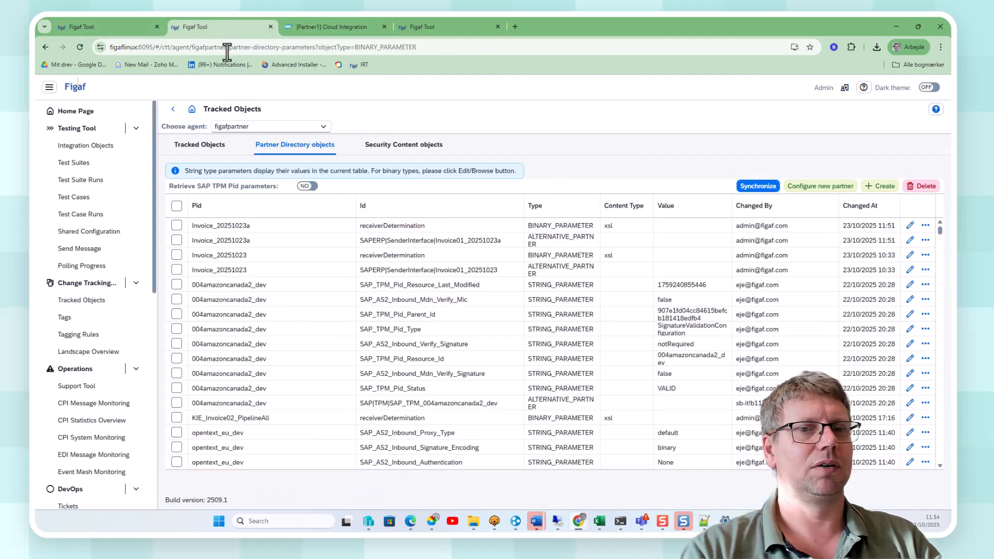
click(128, 31)
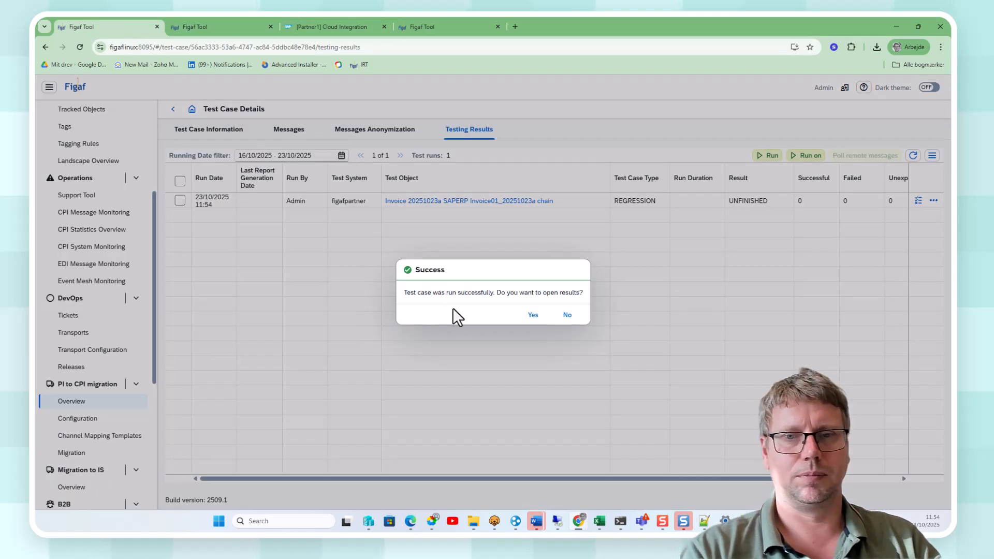
click(532, 315)
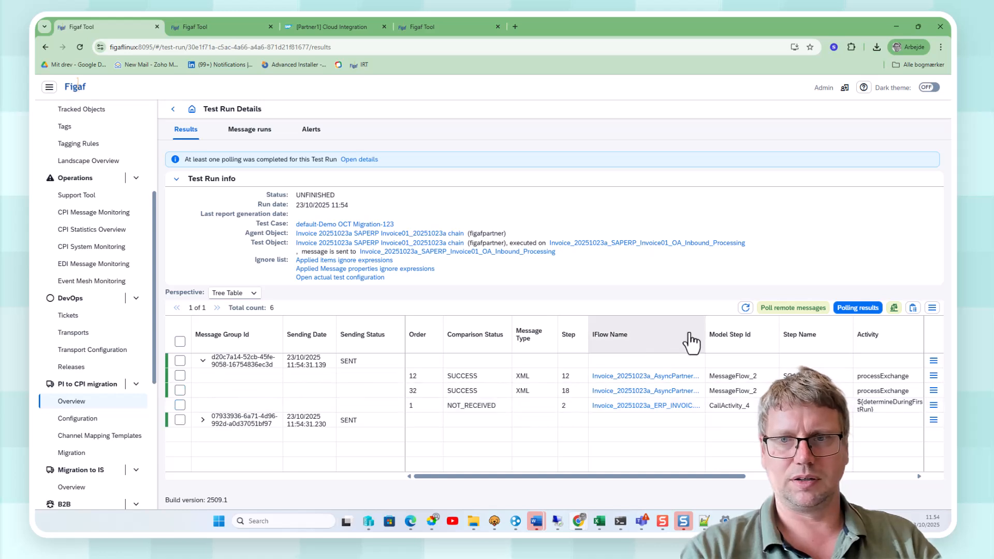
click(745, 309)
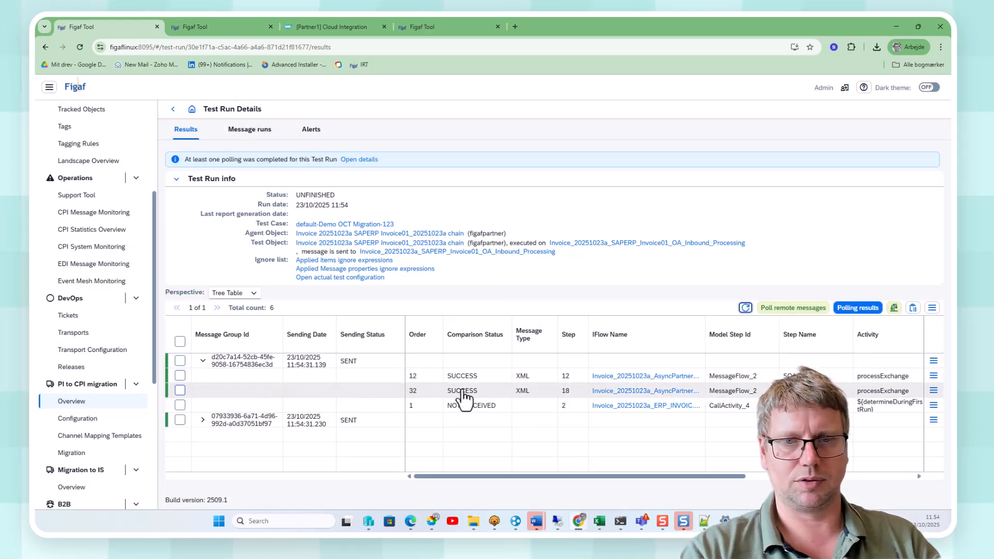
Open the traces for the AsyncPartner message, examine the Invoice_20251023a_ERP_INVOIC.INVOIC02 message details, and return to the test run.
click(934, 393)
click(877, 377)
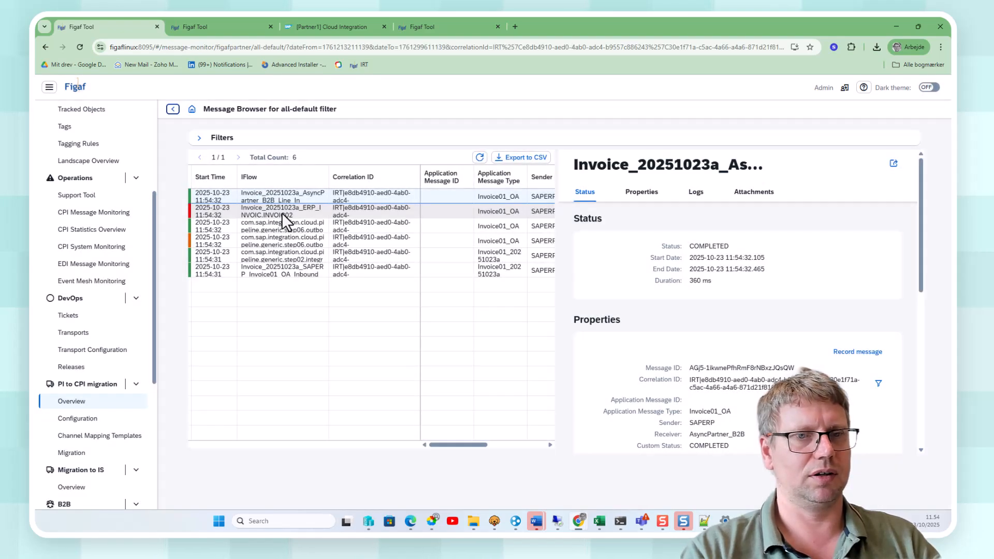
click(282, 212)
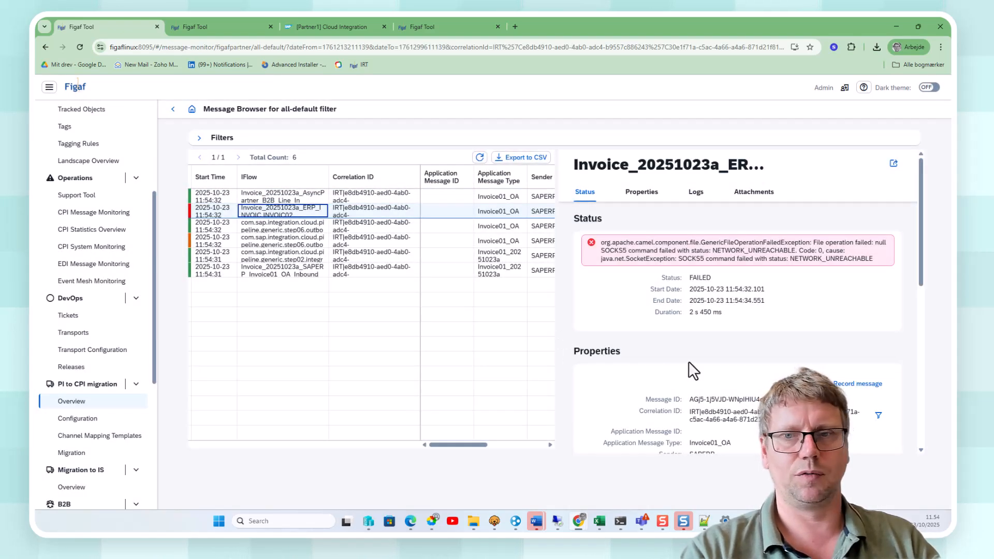
scroll(733, 266, down, 10)
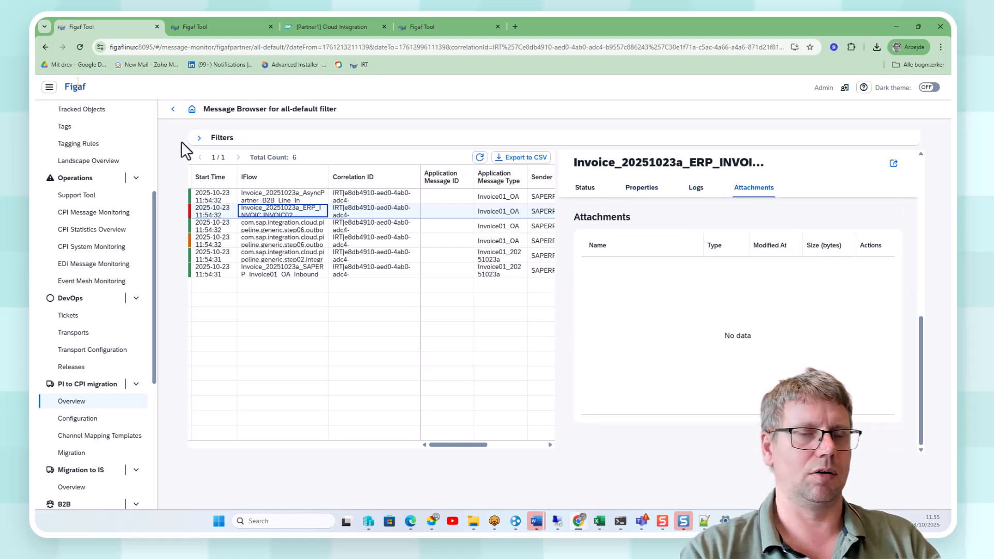
click(172, 108)
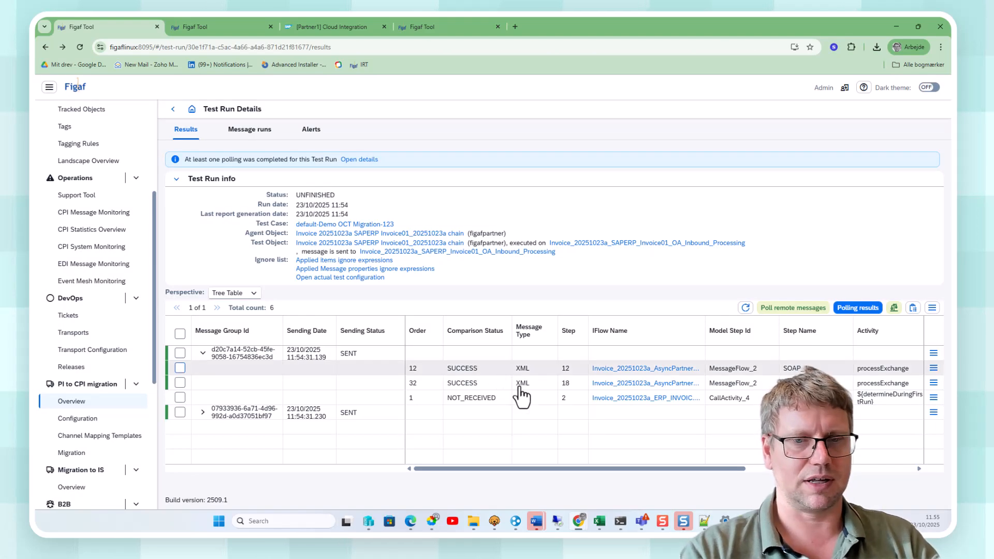
Refresh the run results, expand the second message group, and compare the expected and actual payloads of its second AsyncPartner message.
click(746, 310)
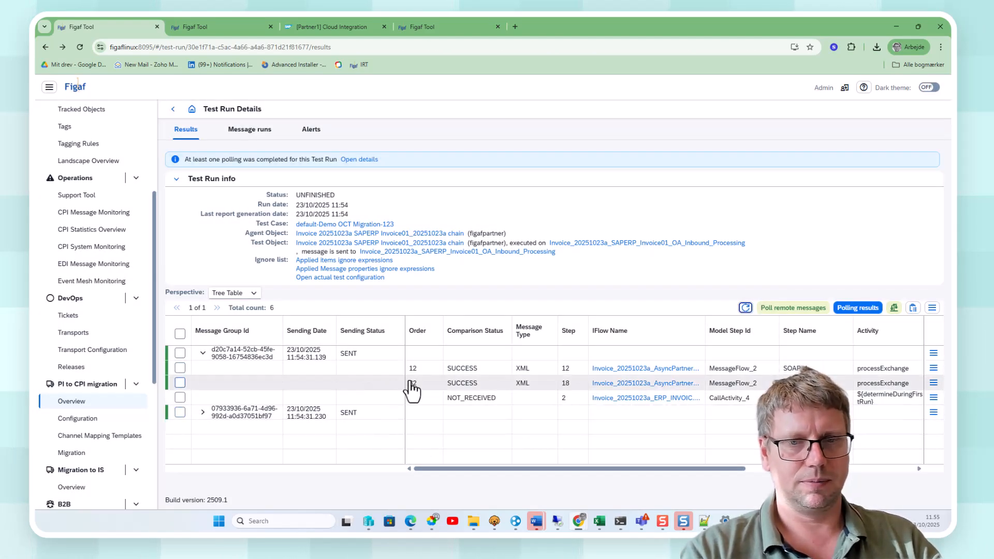
click(202, 413)
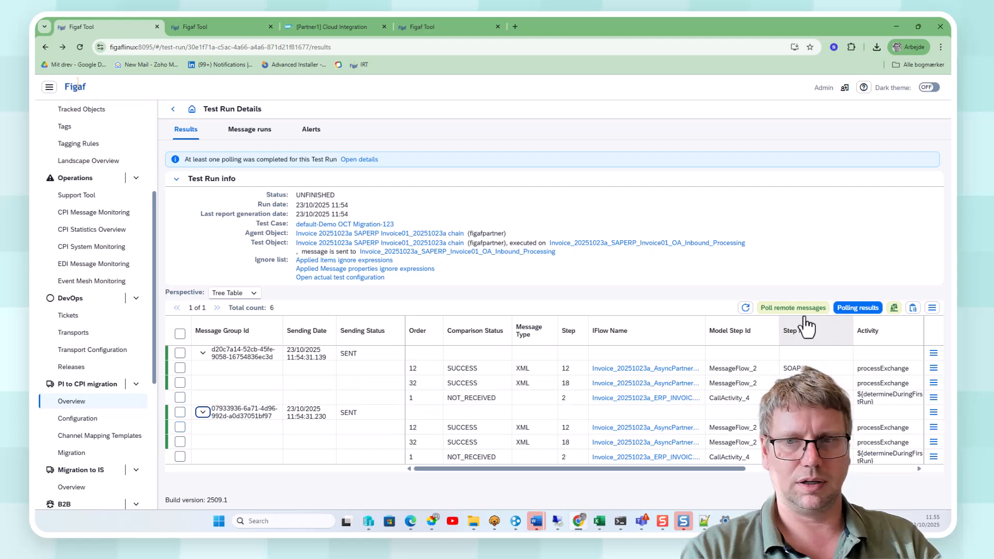
click(745, 312)
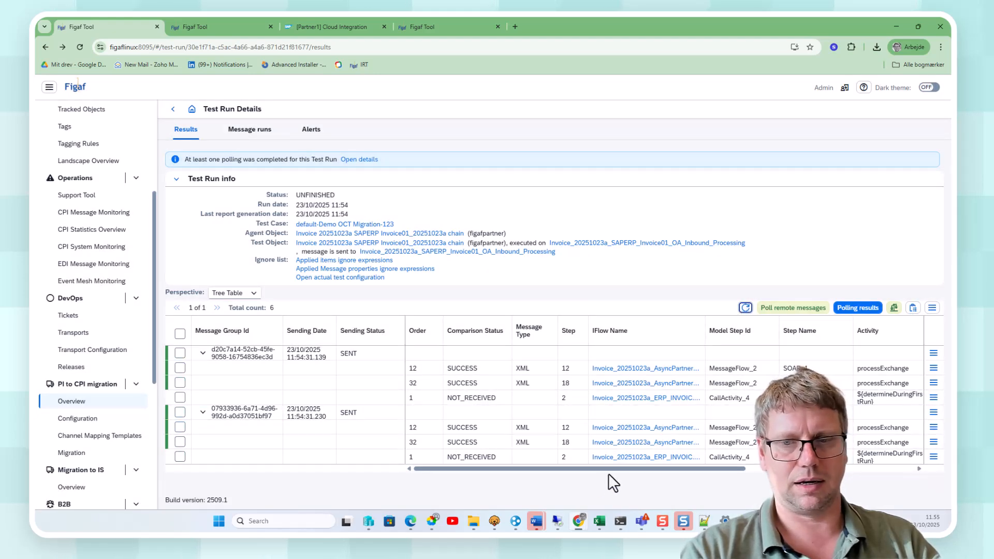
click(933, 441)
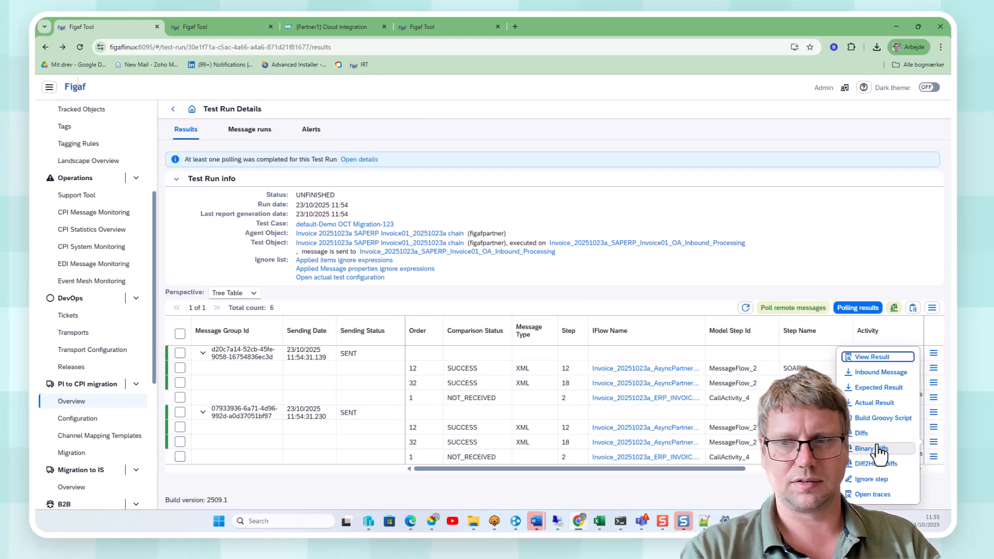
click(862, 433)
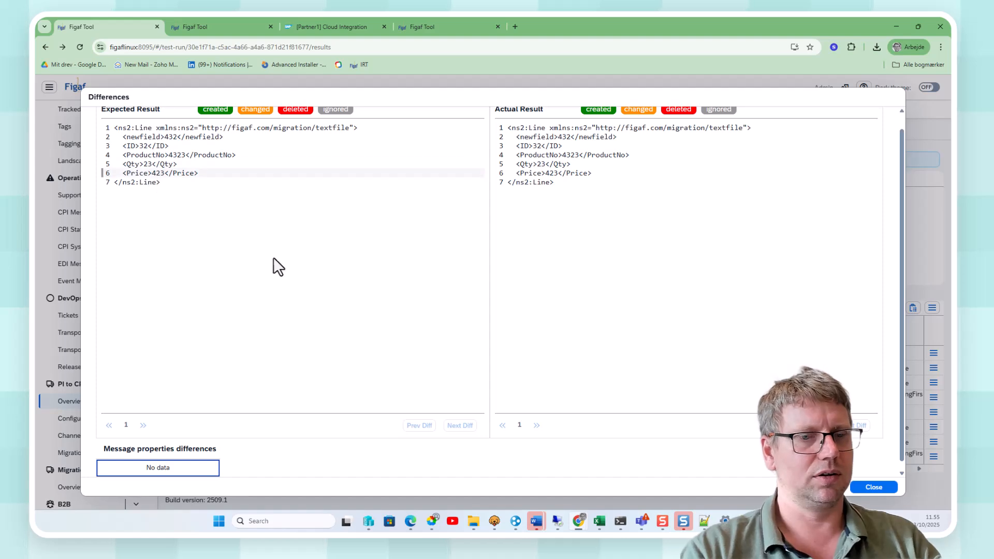
key(Escape)
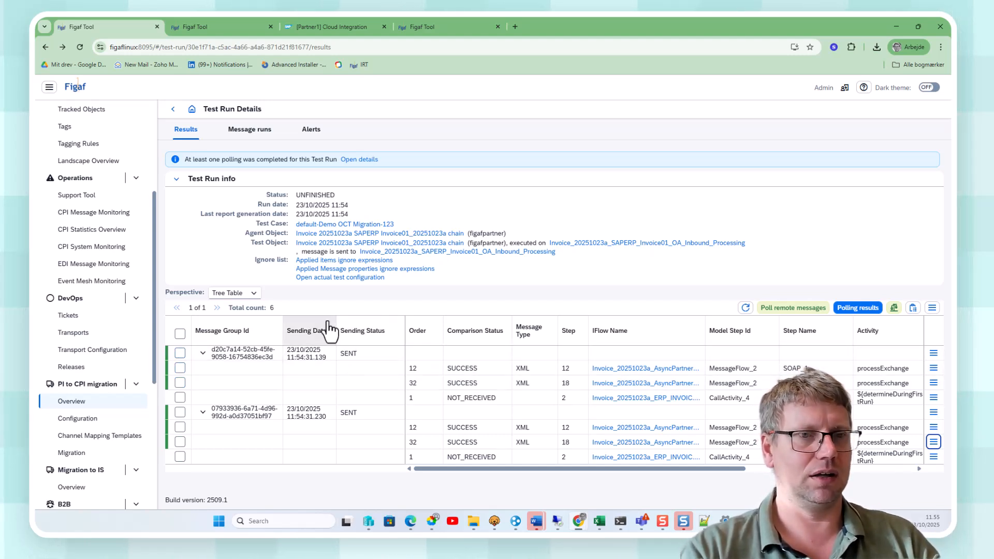
Go to the PI to CPI migration overview and link the PI object of the Invoice 20251023a entry to the Event_0917 iFlow.
click(173, 109)
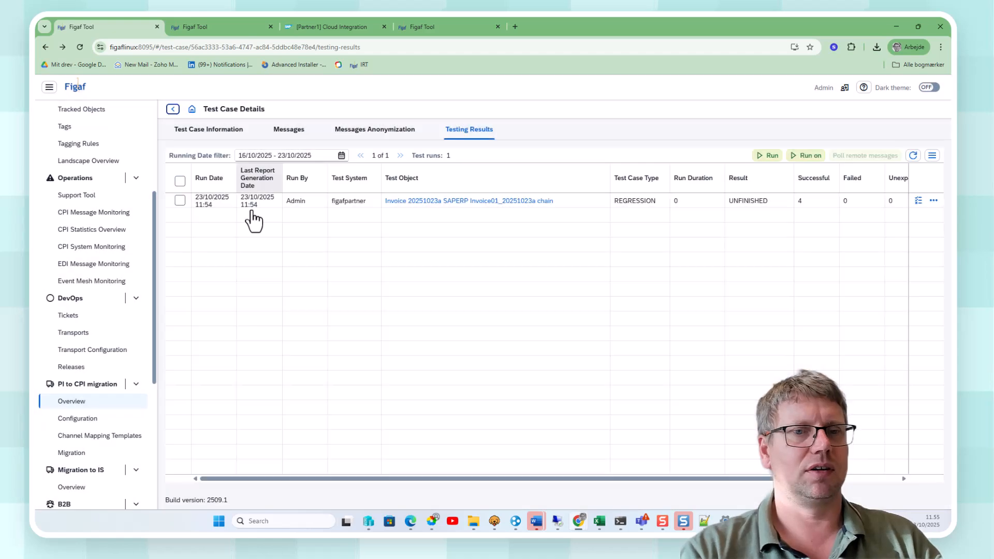
click(96, 404)
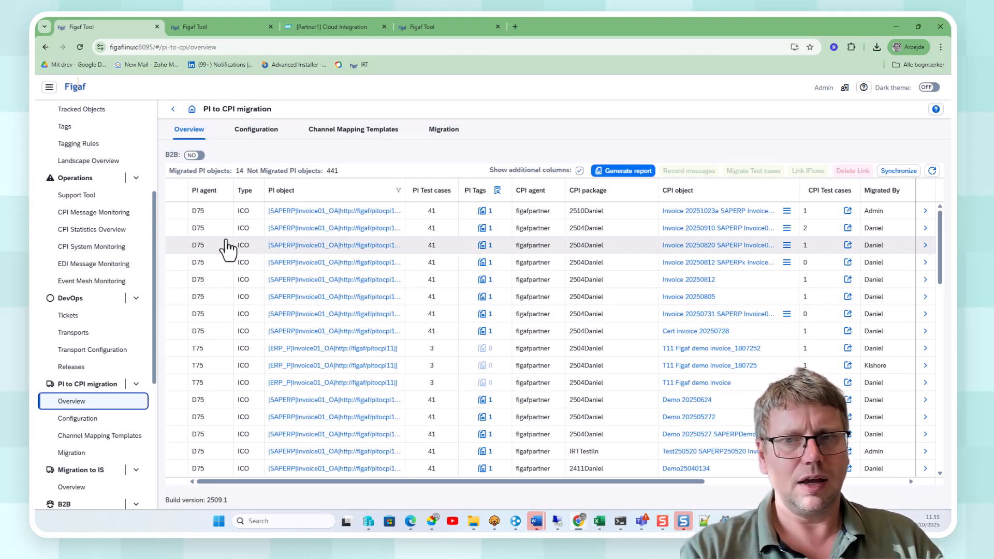
click(205, 212)
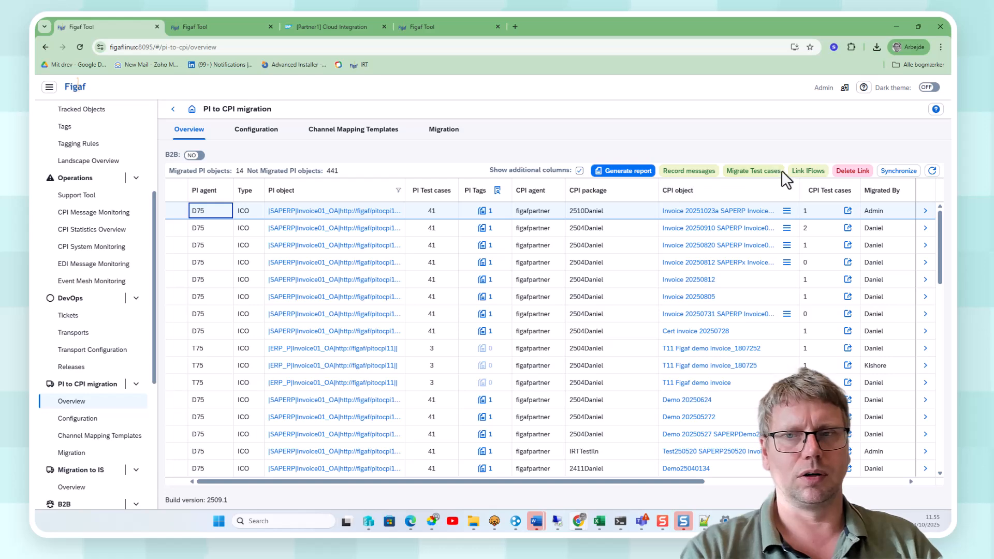
click(817, 174)
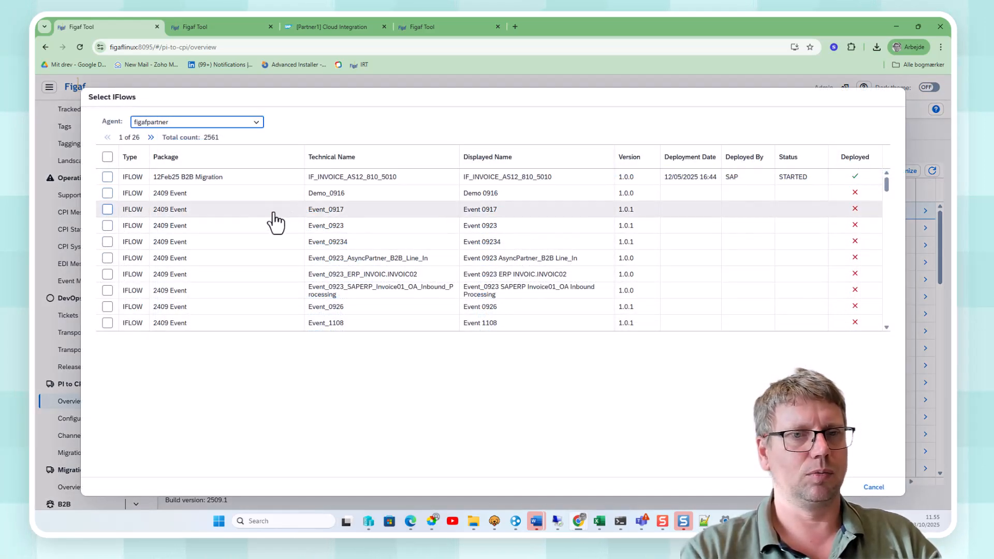
click(282, 211)
click(841, 487)
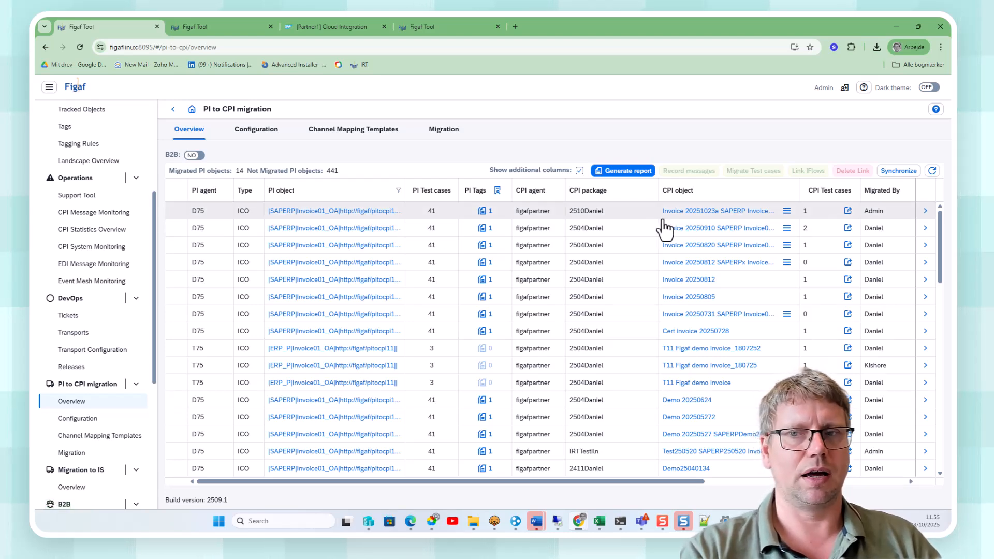
Link the same Invoice01_OA PI object to the Event_09234 iFlow and look through the list of linked CPI objects.
click(241, 212)
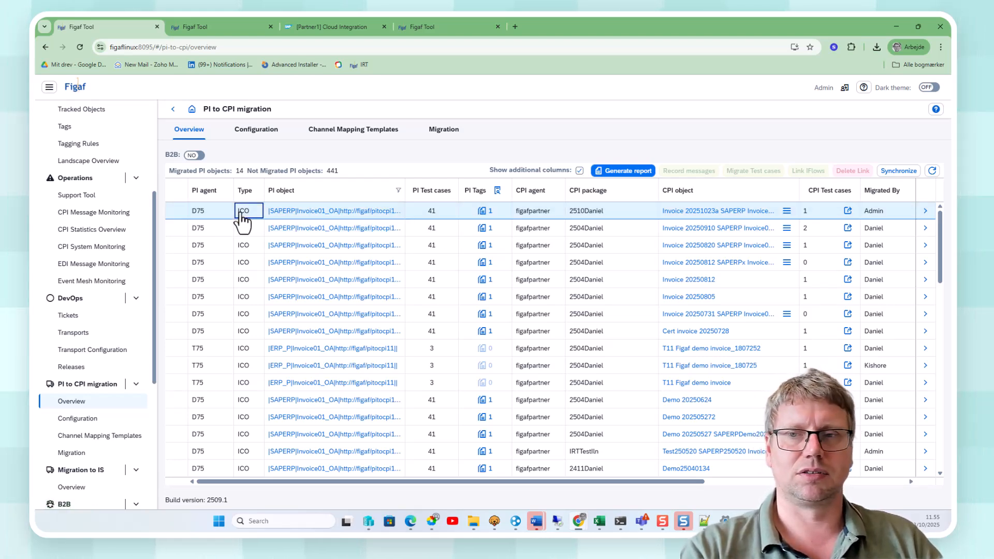
click(808, 173)
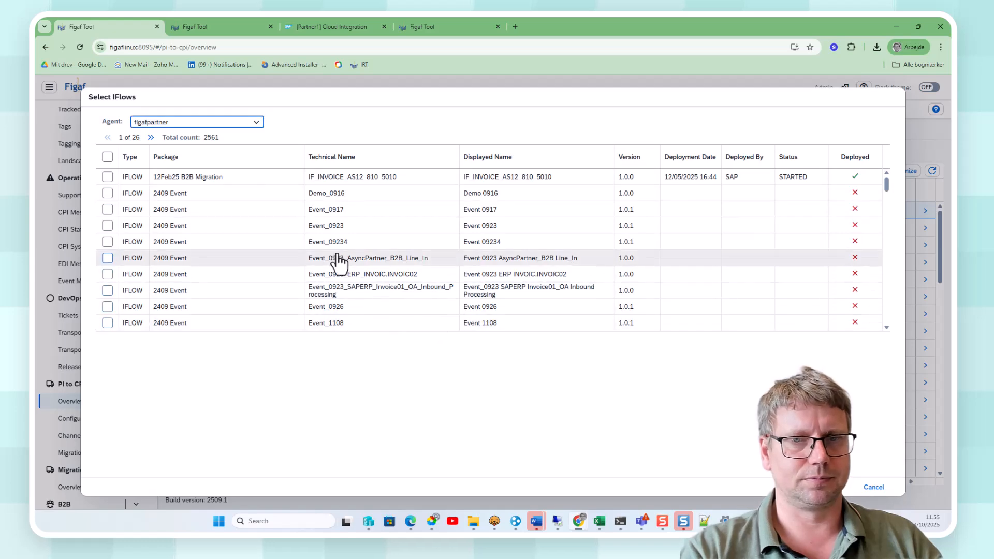
click(199, 244)
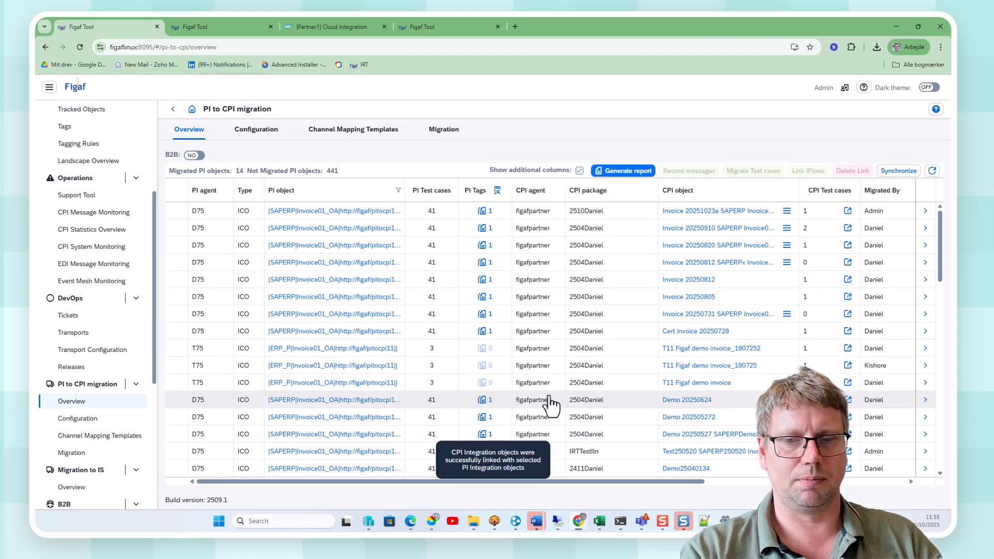
scroll(569, 409, down, 10)
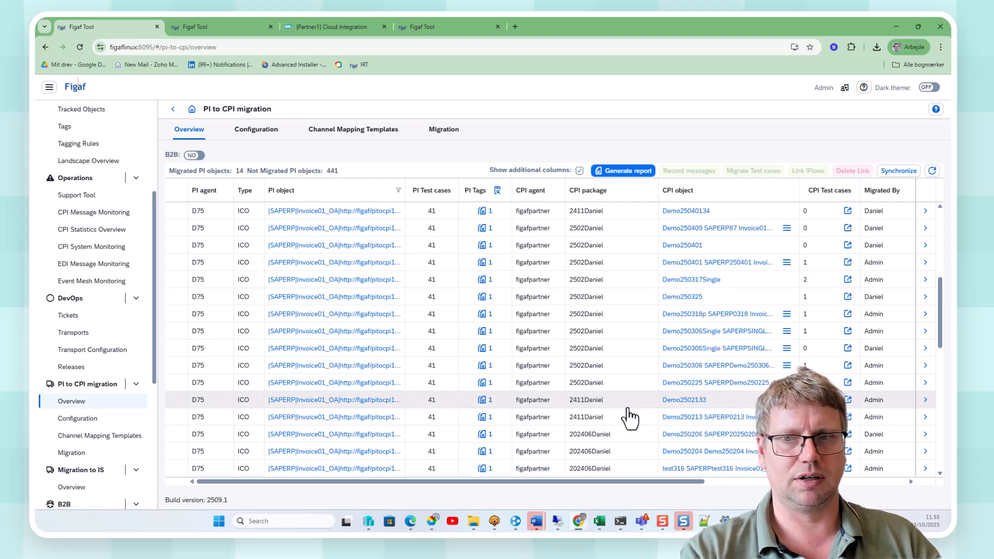
scroll(627, 422, down, 3)
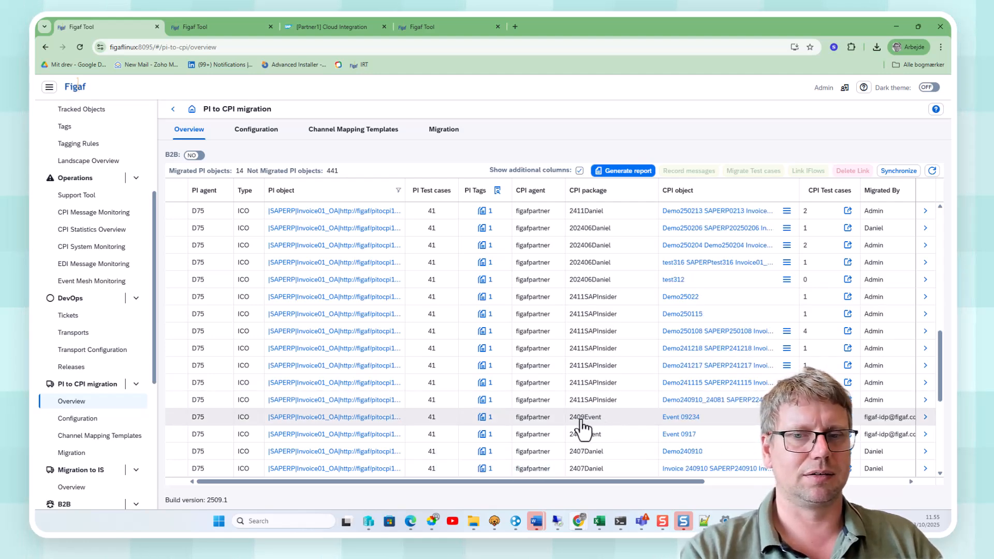
scroll(596, 430, down, 4)
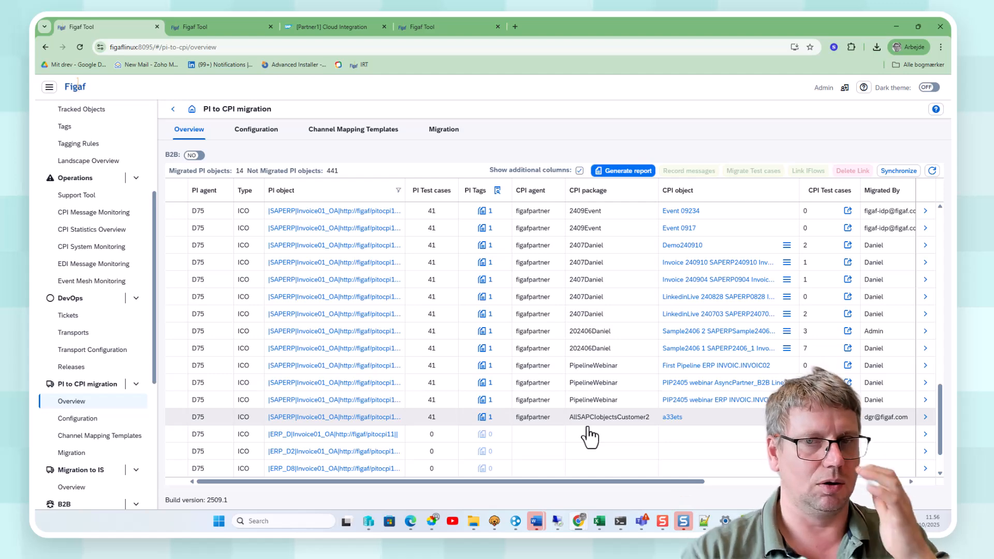
scroll(590, 438, up, 7)
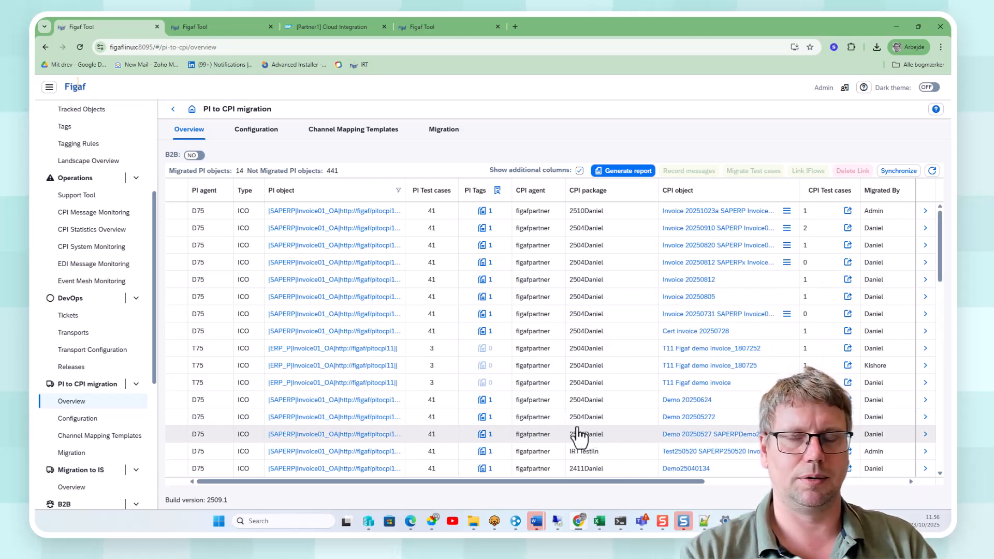